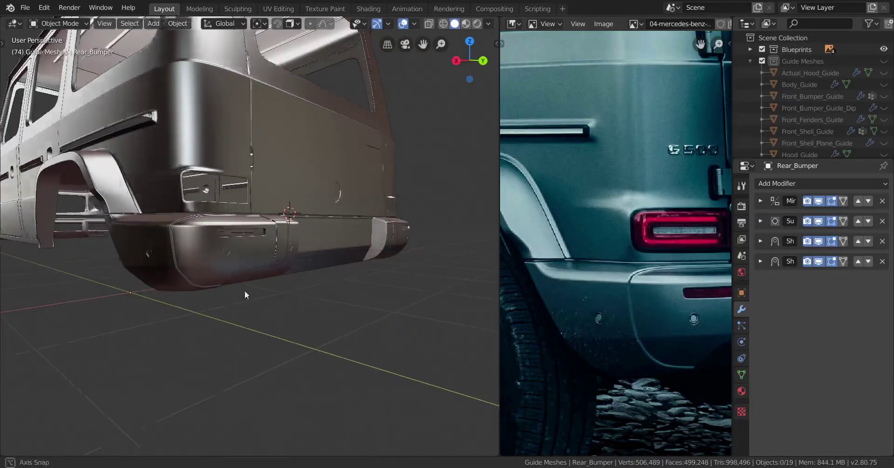
Isolate the rear bumper, the rear fender and the main body frame in local view.
{"action": "scroll", "coordinate": [266, 318], "scroll_direction": "up", "scroll_amount": 3}
{"action": "right_click", "coordinate": [265, 319]}
{"action": "scroll", "coordinate": [265, 318], "scroll_direction": "up", "scroll_amount": 4}
{"action": "scroll", "coordinate": [265, 319], "scroll_direction": "down", "scroll_amount": 4}
{"action": "middle_click_drag", "start_coordinate": [241, 312], "coordinate": [237, 311]}
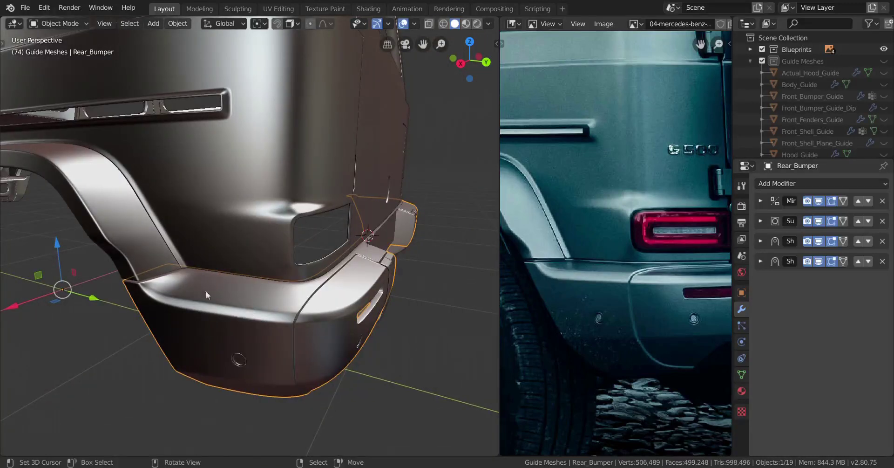
{"action": "left_click", "coordinate": [127, 244], "text": "shift"}
{"action": "left_click", "coordinate": [236, 239], "text": "shift"}
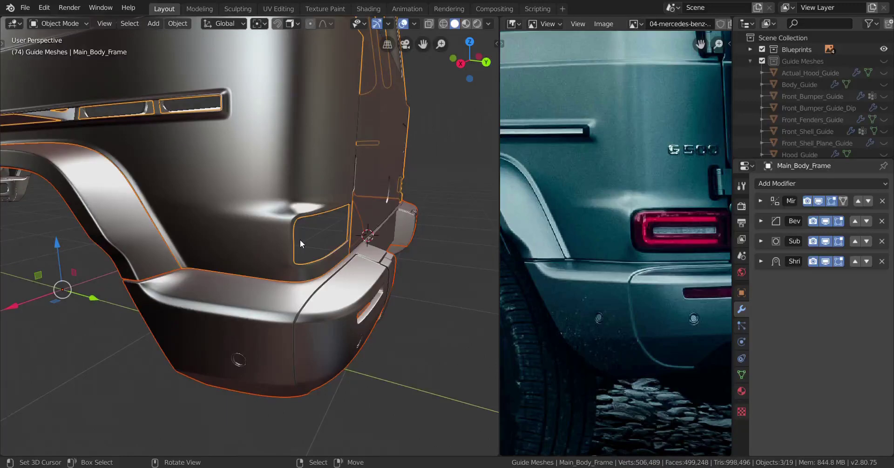
{"action": "key", "text": "KP_Divide"}
Select the rear bumper alone and enter Edit Mode on its mesh near the fender corner.
{"action": "scroll", "coordinate": [334, 357], "scroll_direction": "up", "scroll_amount": 5}
{"action": "middle_click_drag", "start_coordinate": [228, 332], "coordinate": [210, 289]}
{"action": "right_click", "coordinate": [233, 340]}
{"action": "scroll", "coordinate": [239, 347], "scroll_direction": "up", "scroll_amount": 5}
{"action": "scroll", "coordinate": [245, 300], "scroll_direction": "down", "scroll_amount": 5}
{"action": "key", "text": "Tab"}
{"action": "scroll", "coordinate": [247, 312], "scroll_direction": "up", "scroll_amount": 8}
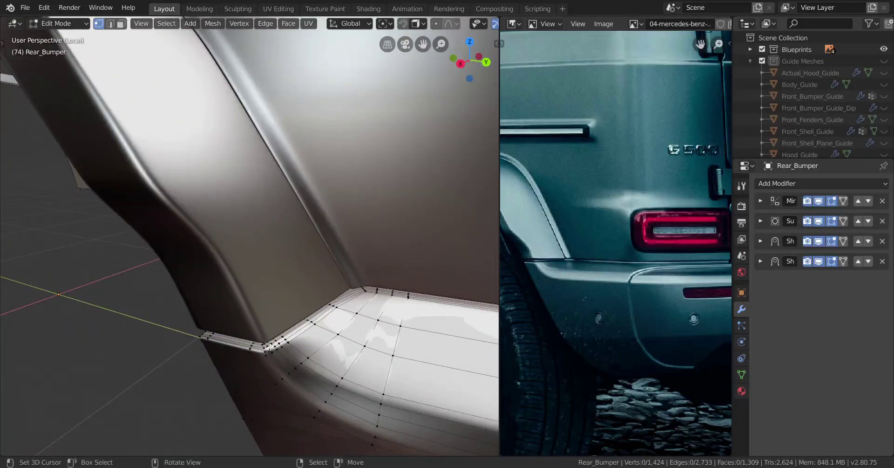
Examine the bumper mesh where it meets the fender and body, comparing its upper edge with the reference photo.
{"action": "key", "text": "KP_Decimal"}
{"action": "scroll", "coordinate": [261, 341], "scroll_direction": "down", "scroll_amount": 5}
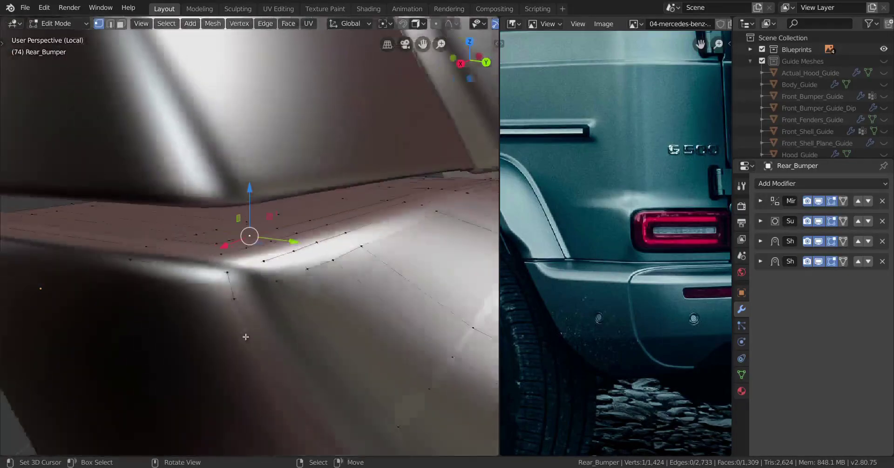
{"action": "middle_click_drag", "start_coordinate": [245, 335], "coordinate": [269, 346]}
{"action": "middle_click_drag", "start_coordinate": [654, 275], "coordinate": [624, 278]}
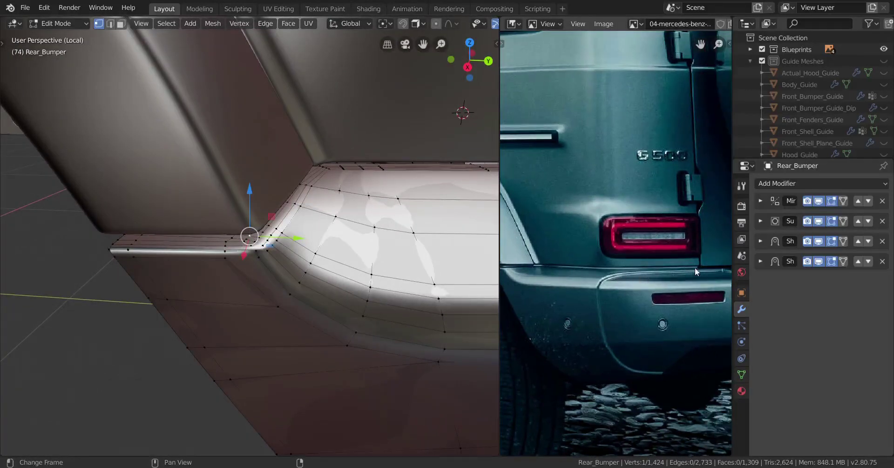
{"action": "middle_click_drag", "start_coordinate": [555, 285], "coordinate": [576, 284]}
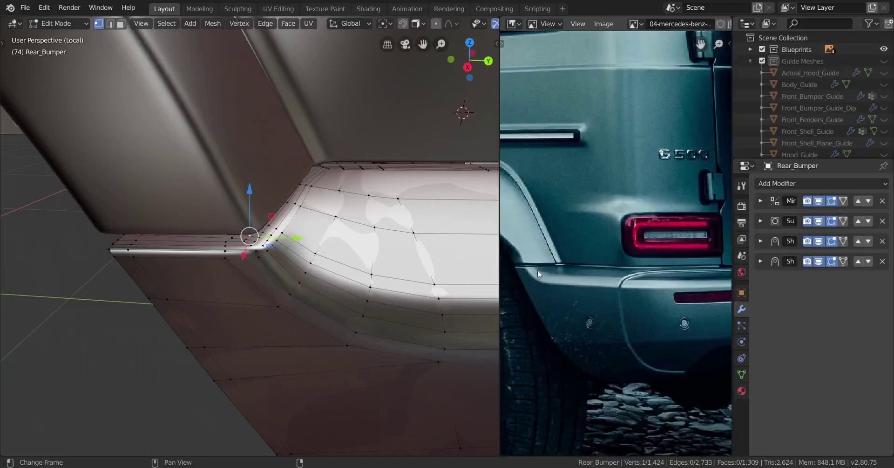
{"action": "middle_click_drag", "start_coordinate": [669, 281], "coordinate": [629, 282]}
{"action": "middle_click_drag", "start_coordinate": [463, 272], "coordinate": [303, 284]}
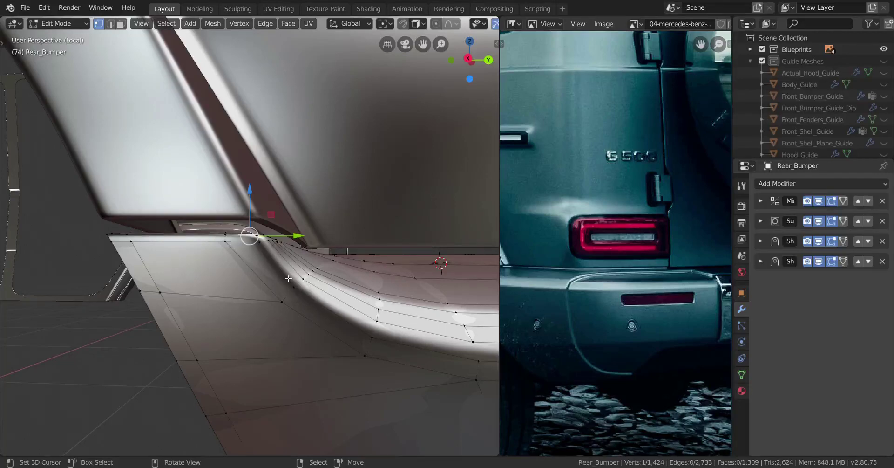
{"action": "mouse_move", "coordinate": [279, 274]}
{"action": "middle_mouse_down"}
{"action": "mouse_move", "coordinate": [247, 300]}
{"action": "mouse_move", "coordinate": [267, 287]}
{"action": "mouse_move", "coordinate": [257, 266]}
{"action": "mouse_move", "coordinate": [302, 249]}
{"action": "mouse_move", "coordinate": [398, 254]}
{"action": "mouse_move", "coordinate": [454, 275]}
{"action": "mouse_move", "coordinate": [424, 317]}
{"action": "mouse_move", "coordinate": [271, 281]}
{"action": "middle_mouse_up"}
{"action": "scroll", "coordinate": [615, 243], "scroll_direction": "up", "scroll_amount": 3}
{"action": "scroll", "coordinate": [616, 243], "scroll_direction": "down", "scroll_amount": 4}
{"action": "middle_click_drag", "start_coordinate": [251, 248], "coordinate": [363, 291]}
{"action": "middle_click_drag", "start_coordinate": [287, 305], "coordinate": [231, 312]}
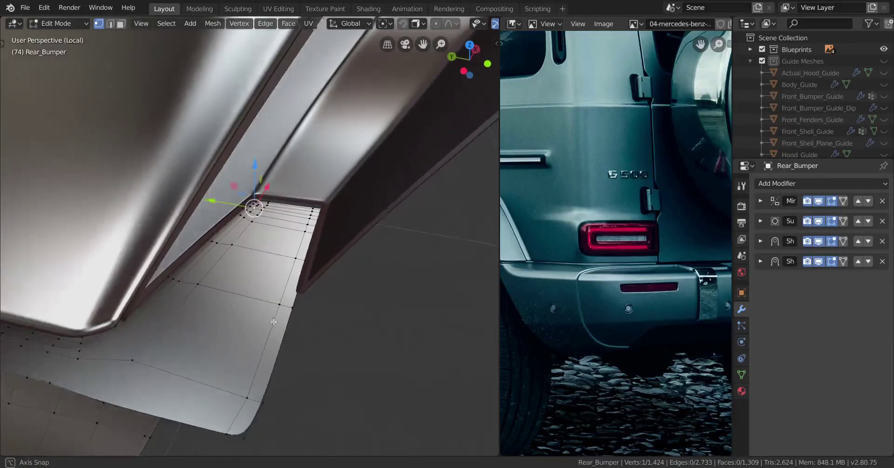
{"action": "middle_click_drag", "start_coordinate": [257, 311], "coordinate": [300, 332]}
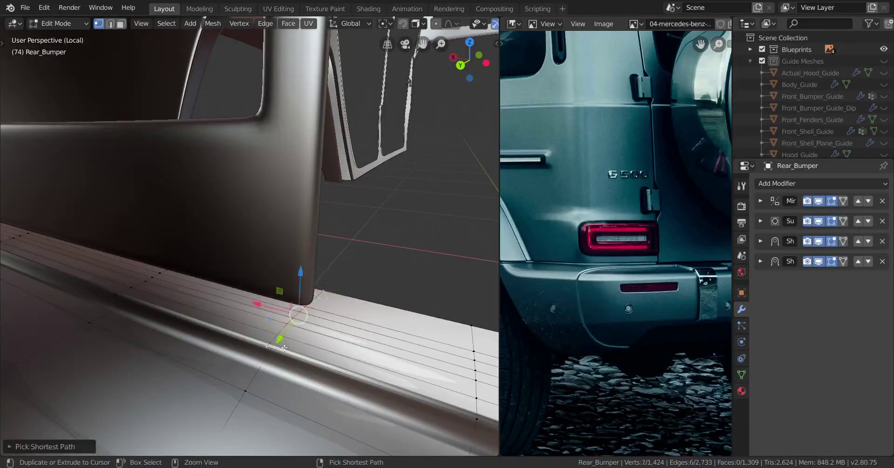
Set the pivot point to Active Element and flatten the seven-vertex row across the bumper top by scaling to 0 along global X.
{"action": "key", "text": "period"}
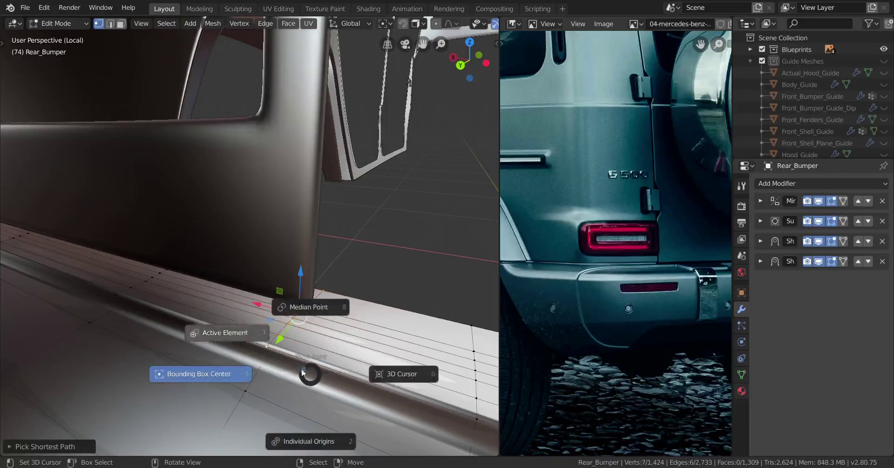
{"action": "left_click", "coordinate": [245, 340]}
{"action": "key", "text": "g"}
{"action": "key", "text": "x"}
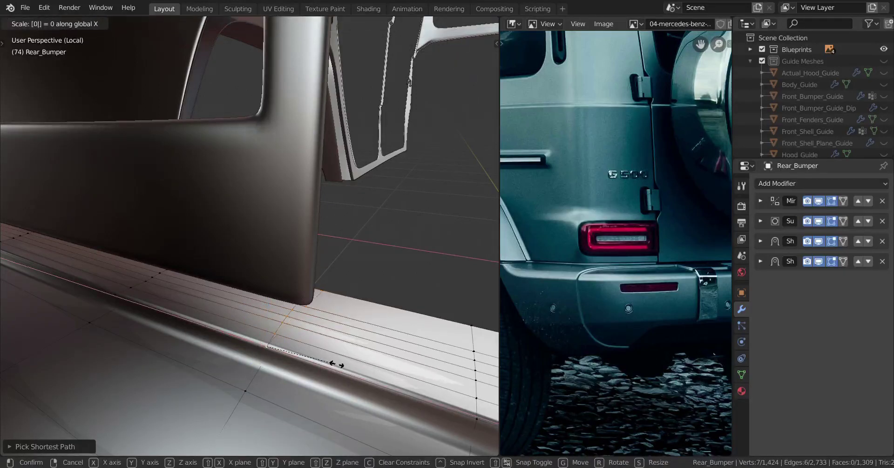
{"action": "key", "text": "Return"}
Inspect the bumper's inner upper edge beneath the body from the inside and below.
{"action": "middle_click_drag", "start_coordinate": [297, 309], "coordinate": [323, 243]}
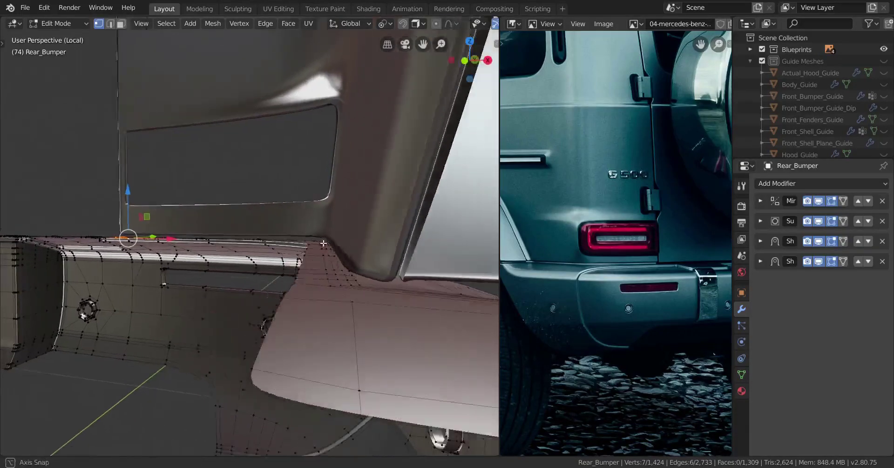
{"action": "mouse_move", "coordinate": [362, 289]}
{"action": "middle_mouse_down"}
{"action": "mouse_move", "coordinate": [309, 311]}
{"action": "mouse_move", "coordinate": [343, 309]}
{"action": "mouse_move", "coordinate": [313, 303]}
{"action": "mouse_move", "coordinate": [320, 309]}
{"action": "mouse_move", "coordinate": [293, 313]}
{"action": "mouse_move", "coordinate": [276, 300]}
{"action": "mouse_move", "coordinate": [353, 300]}
{"action": "middle_mouse_up"}
{"action": "key", "text": "z"}
{"action": "key", "text": "4"}
{"action": "key", "text": "a"}
{"action": "key", "text": "z"}
{"action": "left_click", "coordinate": [436, 300]}
{"action": "middle_click_drag", "start_coordinate": [431, 302], "coordinate": [360, 328]}
{"action": "middle_click_drag", "start_coordinate": [165, 321], "coordinate": [491, 276]}
Select the innermost vertex path along the bumper's upper edge beneath the body and delete its vertices.
{"action": "left_click", "coordinate": [352, 273]}
{"action": "scroll", "coordinate": [250, 279], "scroll_direction": "down", "scroll_amount": 1}
{"action": "middle_click_drag", "start_coordinate": [130, 311], "coordinate": [239, 288], "text": "shift"}
{"action": "scroll", "coordinate": [196, 298], "scroll_direction": "up", "scroll_amount": 1}
{"action": "scroll", "coordinate": [238, 287], "scroll_direction": "up", "scroll_amount": 1}
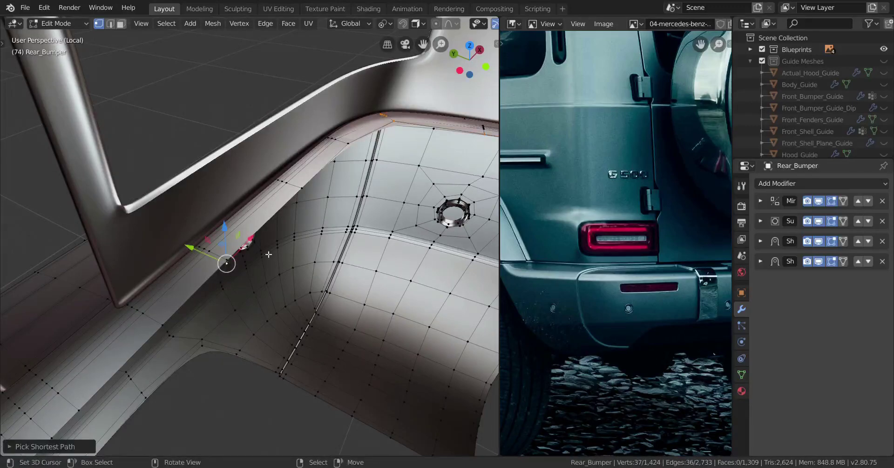
{"action": "scroll", "coordinate": [231, 255], "scroll_direction": "down", "scroll_amount": 3}
{"action": "middle_click_drag", "start_coordinate": [487, 262], "coordinate": [359, 256], "text": "shift"}
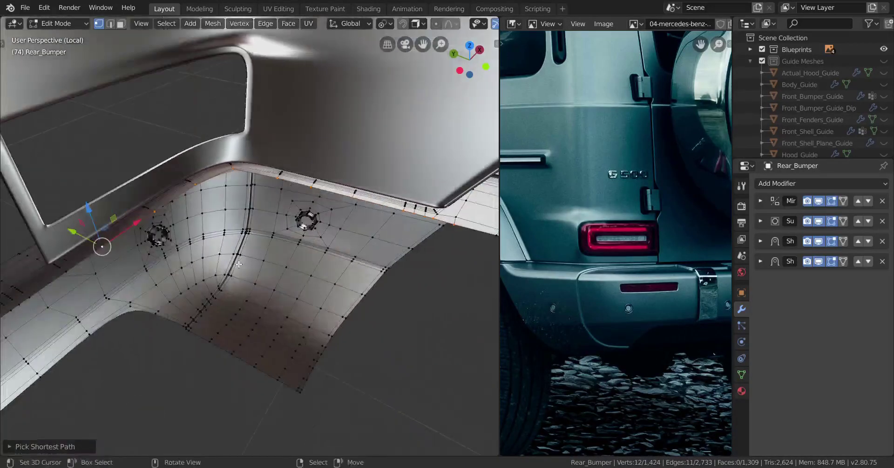
{"action": "key", "text": "shift+z"}
{"action": "middle_click_drag", "start_coordinate": [489, 238], "coordinate": [405, 236], "text": "shift"}
{"action": "key", "text": "x"}
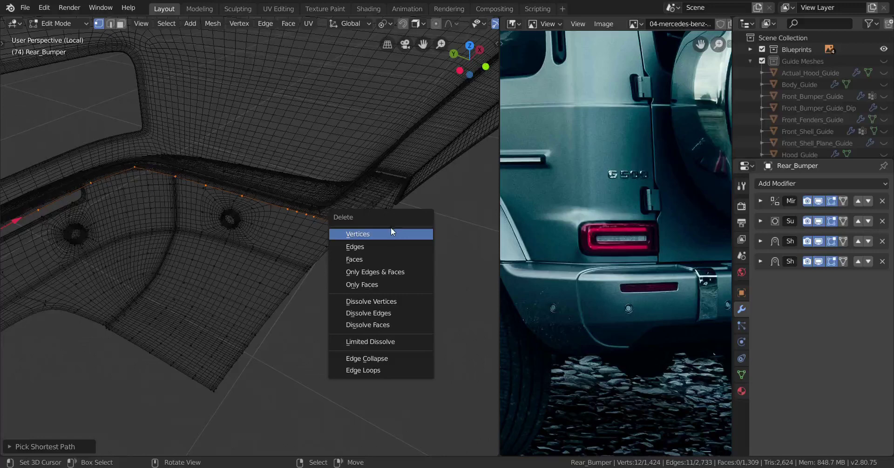
{"action": "left_click", "coordinate": [390, 233]}
{"action": "key", "text": "shift+z"}
Delete the row of seven vertices on the bumper's side top, running toward the fender's inner corner.
{"action": "scroll", "coordinate": [222, 257], "scroll_direction": "up", "scroll_amount": 3}
{"action": "middle_click_drag", "start_coordinate": [222, 258], "coordinate": [154, 275]}
{"action": "middle_click_drag", "start_coordinate": [88, 296], "coordinate": [197, 296], "text": "shift"}
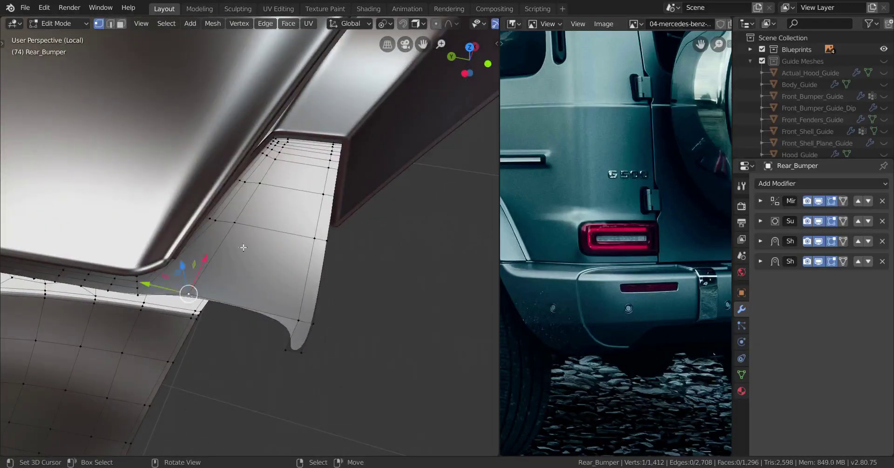
{"action": "middle_click_drag", "start_coordinate": [243, 240], "coordinate": [278, 209]}
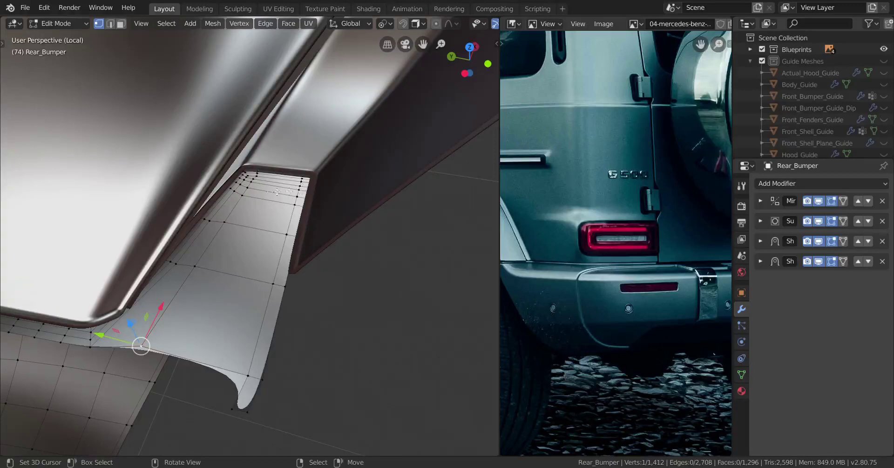
{"action": "key", "text": "x"}
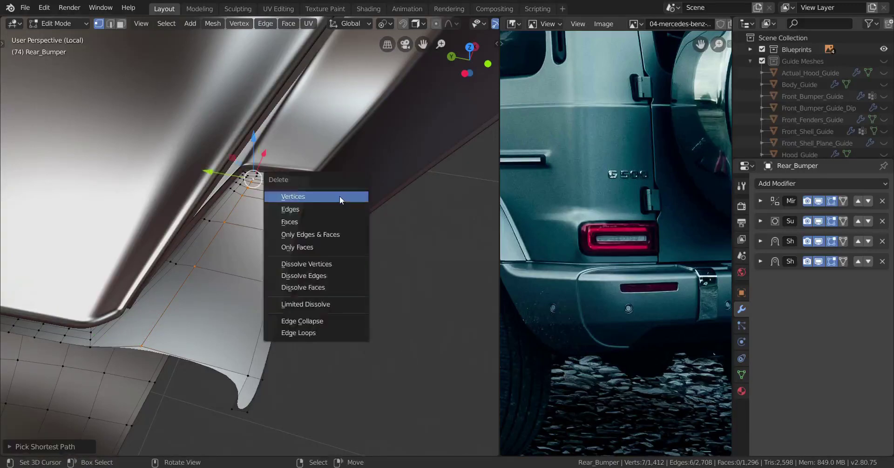
{"action": "left_click", "coordinate": [344, 200]}
Delete the remaining inner vertex row along the bumper's upper edge, following the underside of the body.
{"action": "middle_click_drag", "start_coordinate": [343, 200], "coordinate": [326, 239]}
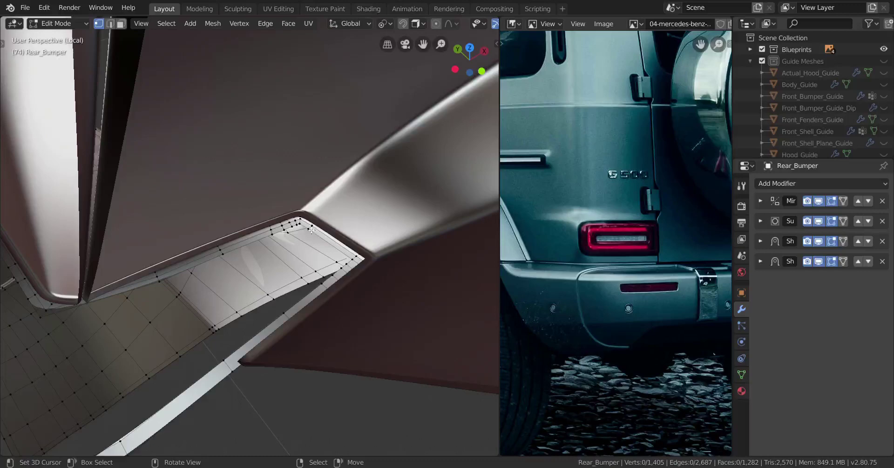
{"action": "middle_click_drag", "start_coordinate": [94, 288], "coordinate": [188, 319], "text": "shift"}
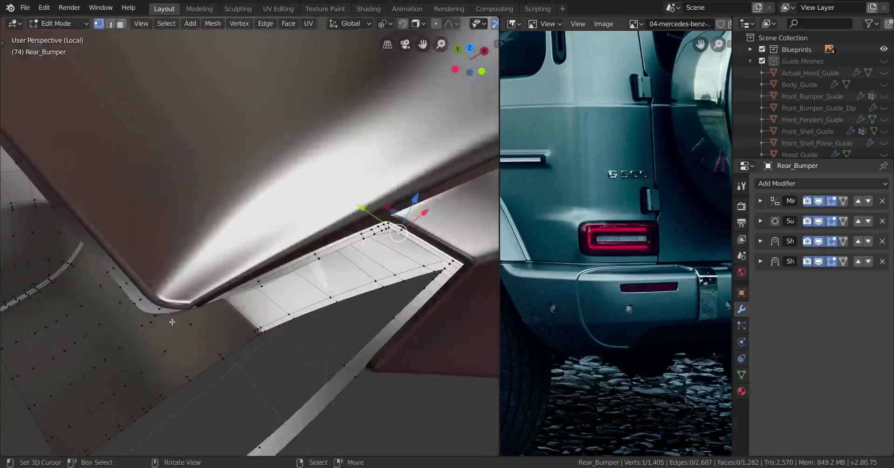
{"action": "middle_click_drag", "start_coordinate": [81, 244], "coordinate": [261, 341], "text": "shift"}
{"action": "mouse_move", "coordinate": [144, 323]}
{"action": "middle_mouse_down", "text": "shift"}
{"action": "mouse_move", "coordinate": [259, 318]}
{"action": "mouse_move", "coordinate": [385, 297]}
{"action": "mouse_move", "coordinate": [244, 309]}
{"action": "mouse_move", "coordinate": [314, 294]}
{"action": "middle_mouse_up", "text": "shift"}
{"action": "scroll", "coordinate": [279, 245], "scroll_direction": "up", "scroll_amount": 1}
{"action": "mouse_move", "coordinate": [276, 242]}
{"action": "middle_mouse_down", "text": "shift"}
{"action": "mouse_move", "coordinate": [295, 241]}
{"action": "mouse_move", "coordinate": [289, 251]}
{"action": "middle_mouse_up", "text": "shift"}
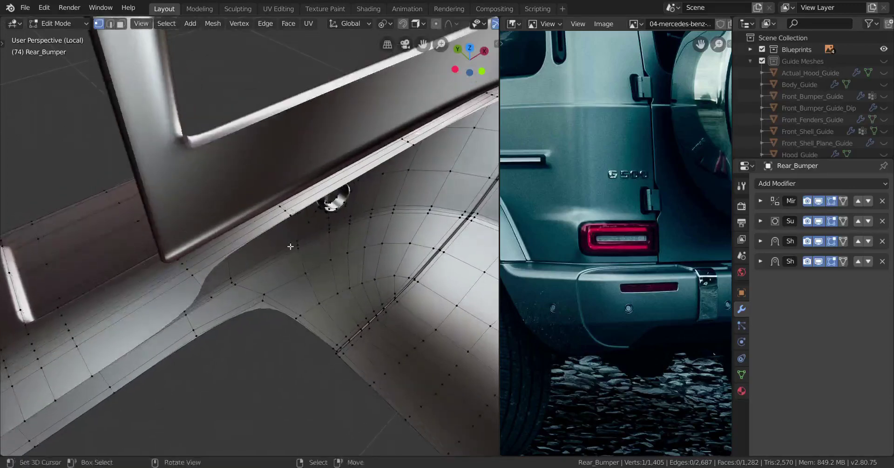
{"action": "key", "text": "x"}
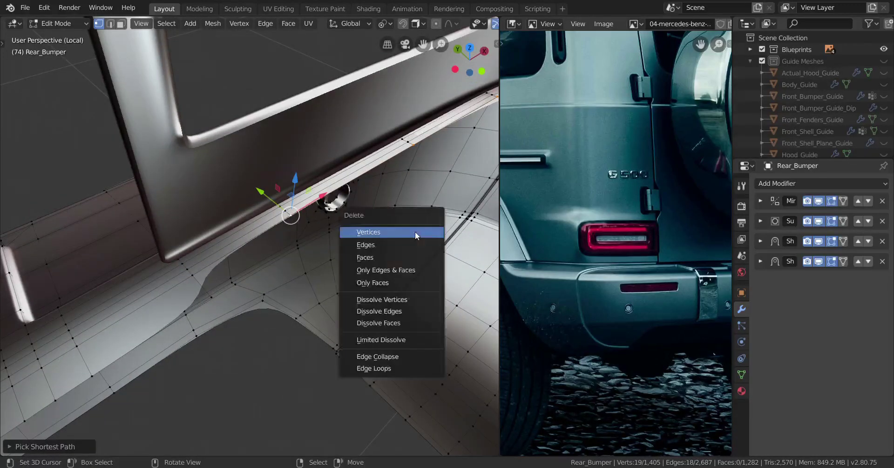
{"action": "left_click", "coordinate": [418, 233]}
Extrude the bumper's inner upper edge loop upward along Z by about 0.0046 m.
{"action": "middle_click_drag", "start_coordinate": [419, 232], "coordinate": [247, 256]}
{"action": "key", "text": "Tab"}
{"action": "key", "text": "Tab"}
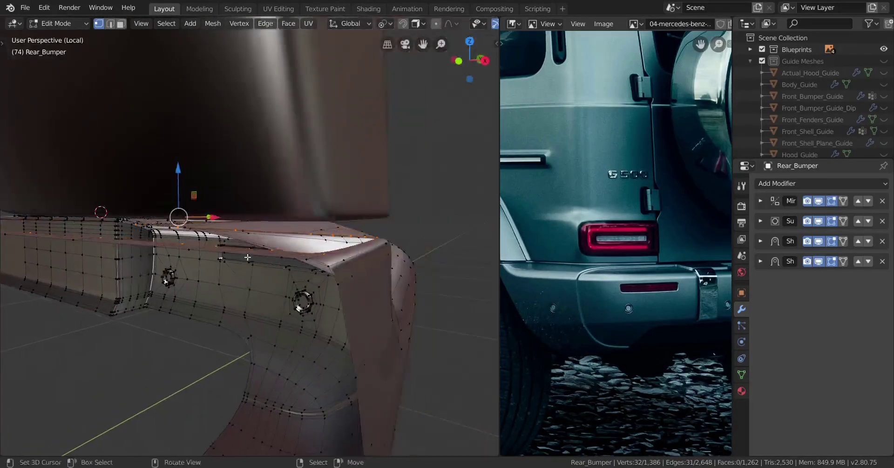
{"action": "key", "text": "g"}
{"action": "key", "text": "z"}
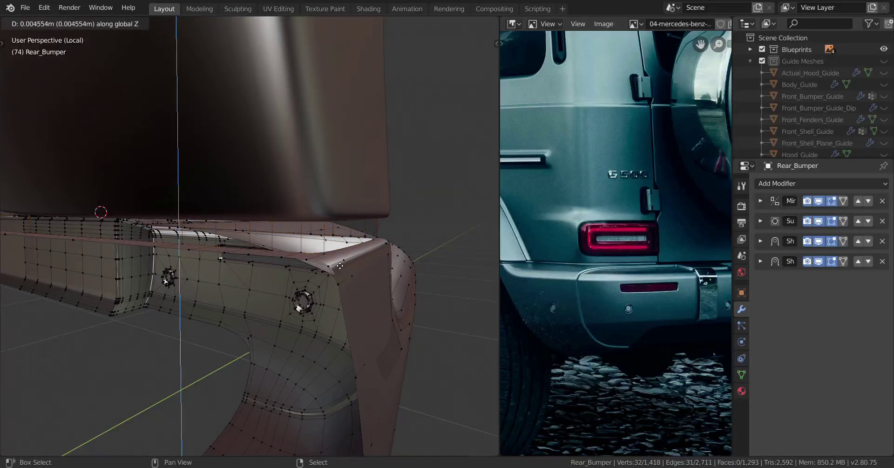
{"action": "left_click", "coordinate": [340, 266]}
Remove the extruded edge vertices from the vertex group named Group.
{"action": "middle_click_drag", "start_coordinate": [262, 284], "coordinate": [109, 281]}
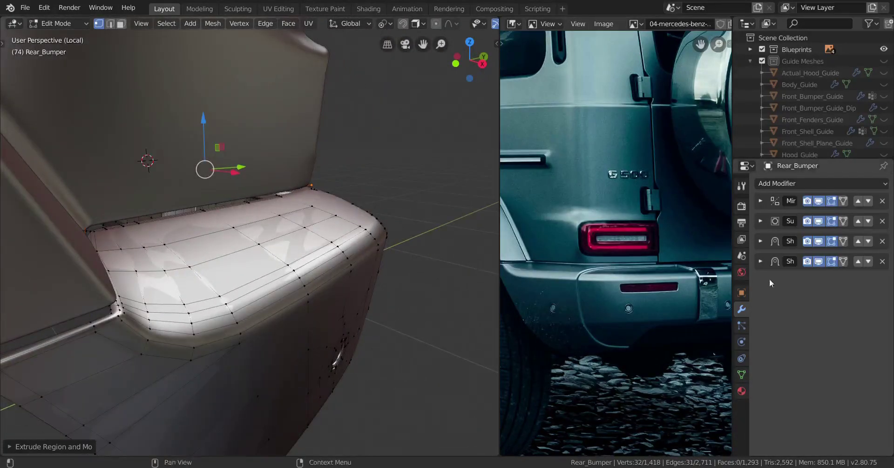
{"action": "left_click", "coordinate": [741, 374]}
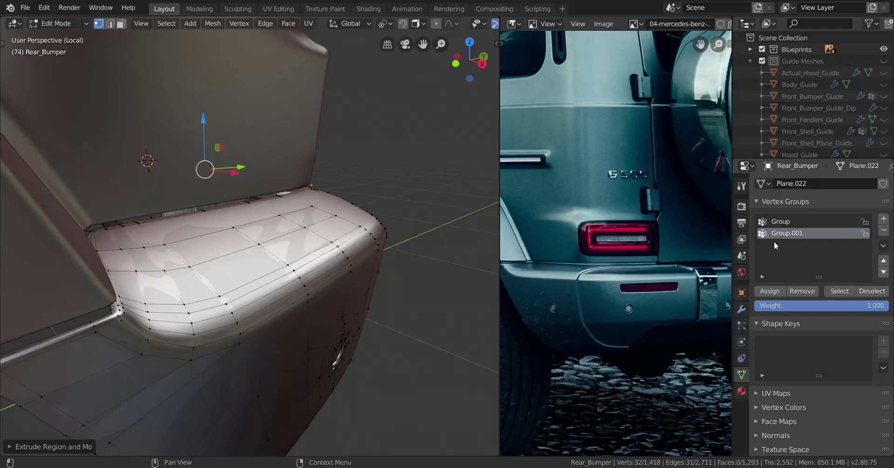
{"action": "left_click", "coordinate": [783, 220]}
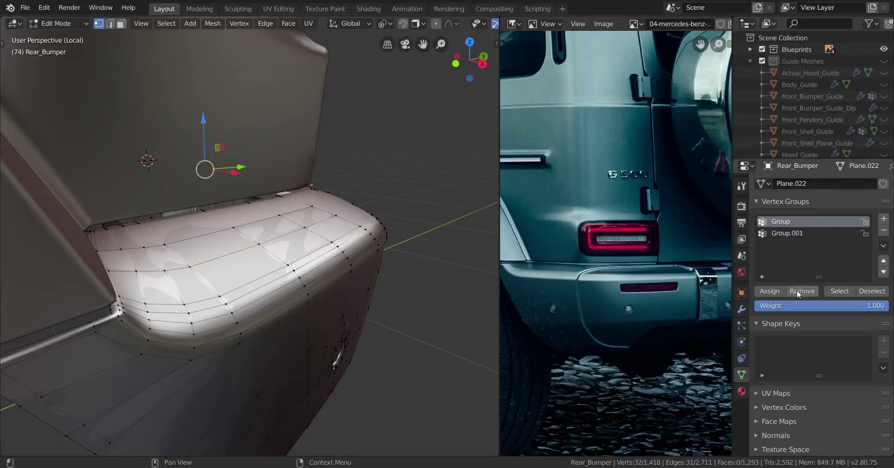
{"action": "middle_click_drag", "start_coordinate": [279, 298], "coordinate": [297, 301]}
{"action": "key", "text": "Tab"}
{"action": "key", "text": "Tab"}
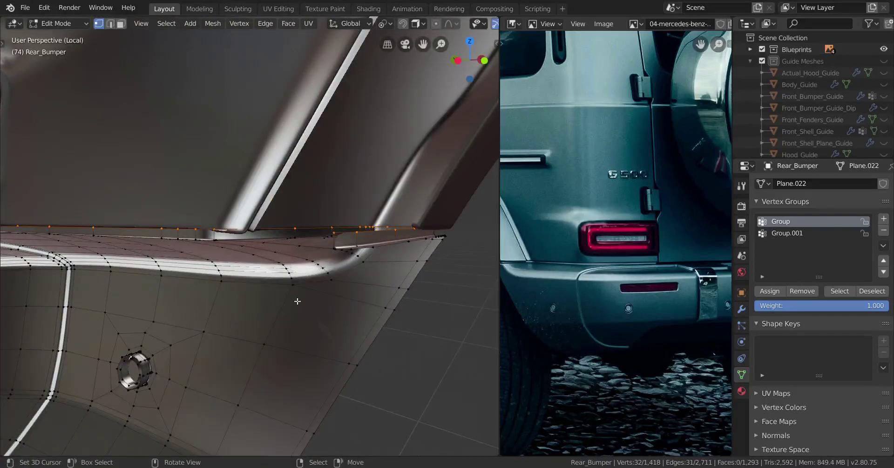
Raise the extruded edge loop farther along global Z toward the underside of the body and fender.
{"action": "key", "text": "g"}
{"action": "key", "text": "z"}
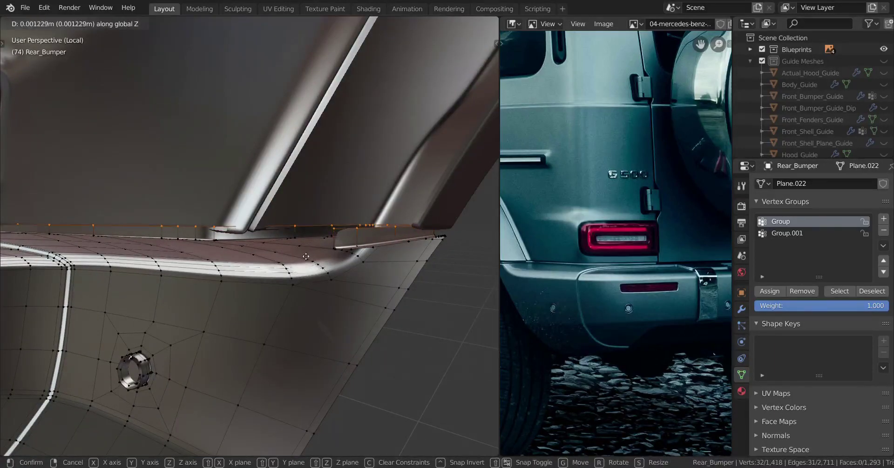
{"action": "left_click", "coordinate": [319, 221]}
{"action": "middle_click_drag", "start_coordinate": [319, 221], "coordinate": [248, 344]}
Select the four-vertex path beneath the fender's lower edge and move it inward along global X.
{"action": "key", "text": "shift+z"}
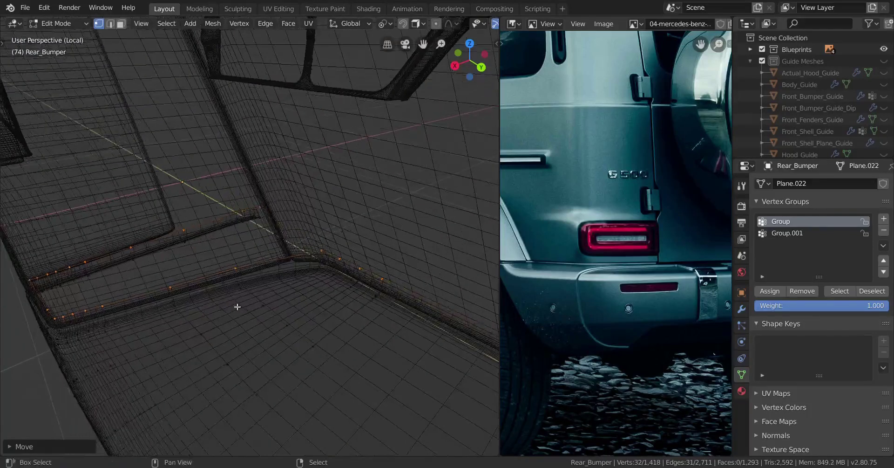
{"action": "scroll", "coordinate": [232, 285], "scroll_direction": "up", "scroll_amount": 2}
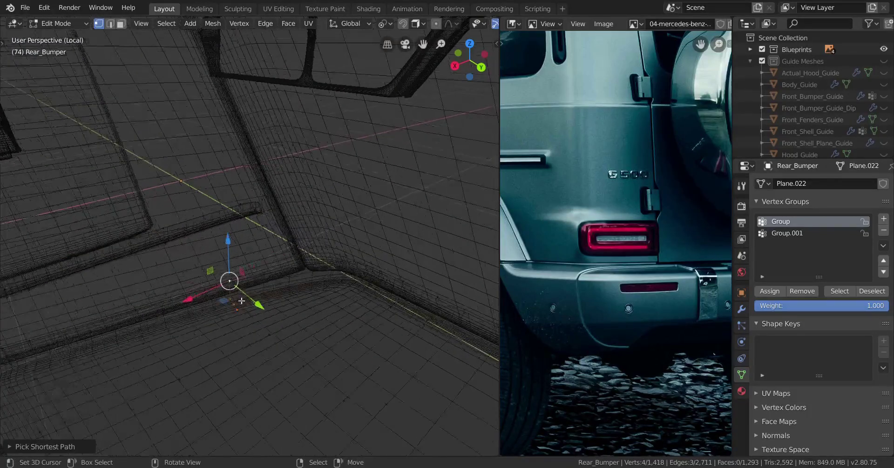
{"action": "key", "text": "shift+z"}
{"action": "left_click_drag", "start_coordinate": [204, 296], "coordinate": [206, 294]}
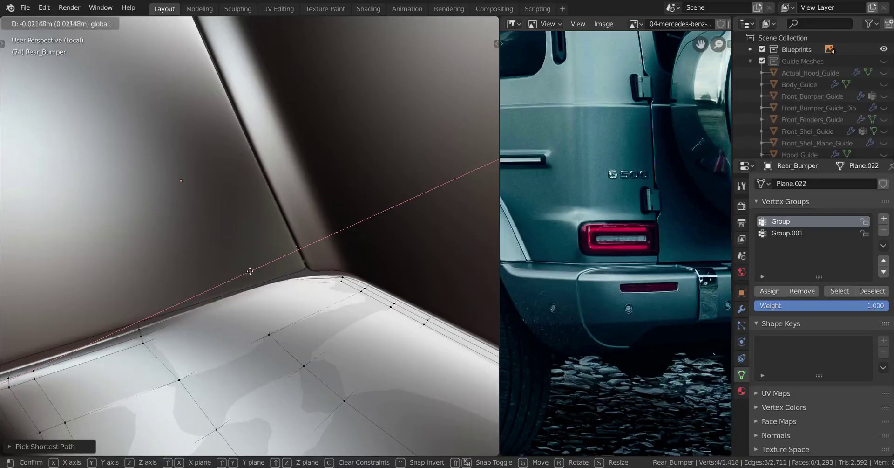
{"action": "left_click", "coordinate": [263, 286]}
Inspect the gap between the bumper's raised edge and the body from several angles in Object Mode.
{"action": "middle_click_drag", "start_coordinate": [264, 287], "coordinate": [315, 241]}
{"action": "middle_click_drag", "start_coordinate": [301, 248], "coordinate": [315, 310]}
{"action": "key", "text": "Tab"}
{"action": "key", "text": "Tab"}
{"action": "key", "text": "alt+a"}
{"action": "key", "text": "Tab"}
{"action": "key", "text": "alt+a"}
{"action": "scroll", "coordinate": [279, 336], "scroll_direction": "down", "scroll_amount": 6}
{"action": "scroll", "coordinate": [304, 331], "scroll_direction": "up", "scroll_amount": 4}
{"action": "scroll", "coordinate": [216, 314], "scroll_direction": "down", "scroll_amount": 5}
{"action": "scroll", "coordinate": [238, 319], "scroll_direction": "up", "scroll_amount": 2}
{"action": "scroll", "coordinate": [325, 332], "scroll_direction": "up", "scroll_amount": 3}
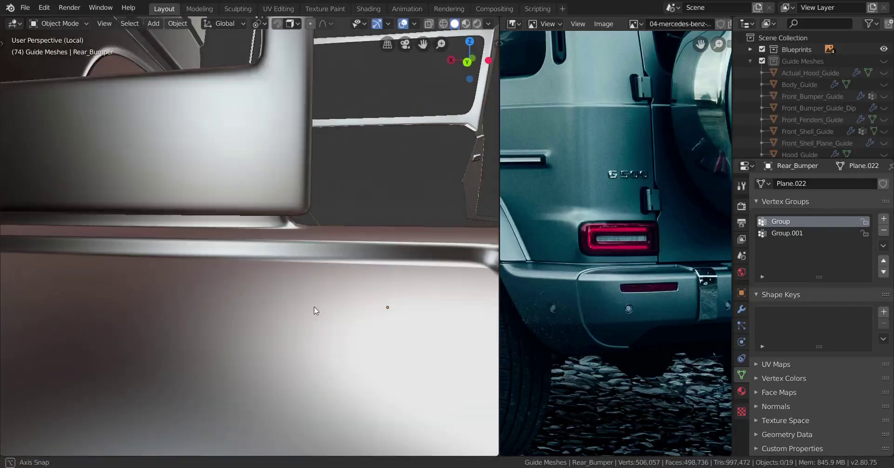
{"action": "middle_click_drag", "start_coordinate": [311, 247], "coordinate": [248, 252]}
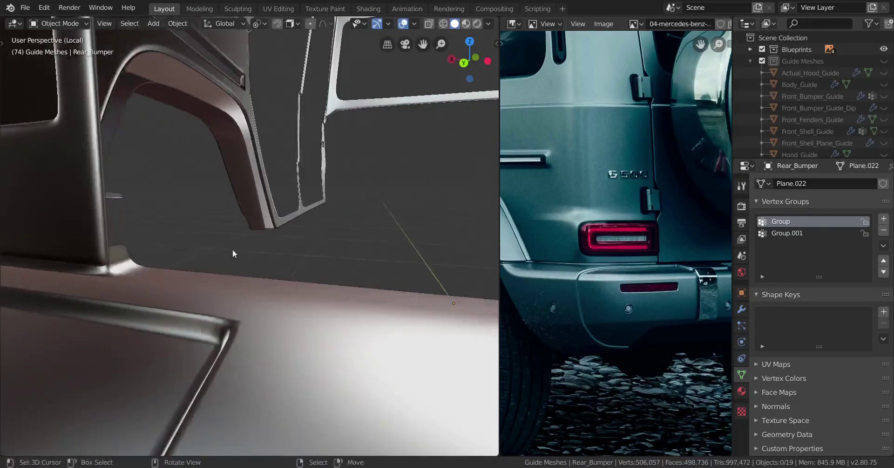
{"action": "middle_click_drag", "start_coordinate": [144, 269], "coordinate": [243, 309]}
{"action": "key", "text": "Tab"}
{"action": "key", "text": "Tab"}
{"action": "scroll", "coordinate": [208, 294], "scroll_direction": "down", "scroll_amount": 3}
{"action": "scroll", "coordinate": [278, 299], "scroll_direction": "down", "scroll_amount": 5}
{"action": "scroll", "coordinate": [150, 295], "scroll_direction": "up", "scroll_amount": 5}
Select the bumper's open boundary loop around the wheel-arch end in Edit Mode and fill it with a face.
{"action": "left_click", "coordinate": [282, 315]}
{"action": "key", "text": "Tab"}
{"action": "scroll", "coordinate": [254, 316], "scroll_direction": "up", "scroll_amount": 1}
{"action": "scroll", "coordinate": [244, 320], "scroll_direction": "up", "scroll_amount": 1}
{"action": "scroll", "coordinate": [244, 319], "scroll_direction": "down", "scroll_amount": 1}
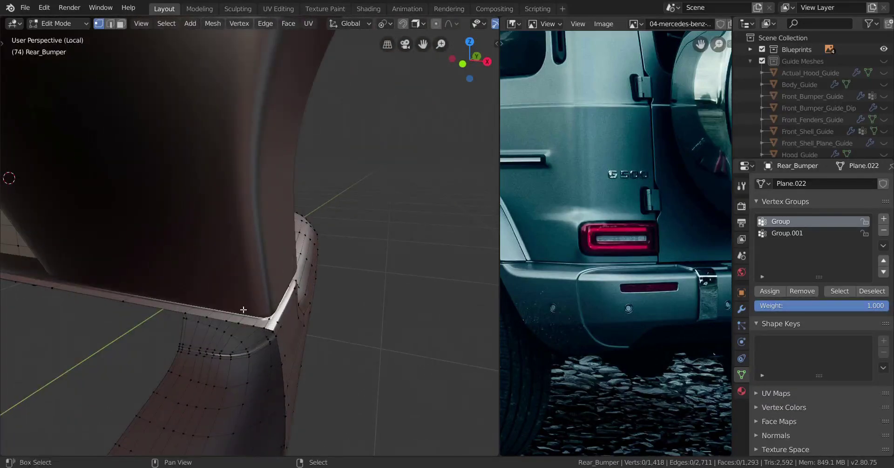
{"action": "key", "text": "KP_Decimal"}
{"action": "scroll", "coordinate": [268, 329], "scroll_direction": "down", "scroll_amount": 4}
{"action": "middle_click_drag", "start_coordinate": [220, 346], "coordinate": [245, 296], "text": "shift"}
{"action": "middle_click_drag", "start_coordinate": [138, 335], "coordinate": [343, 296]}
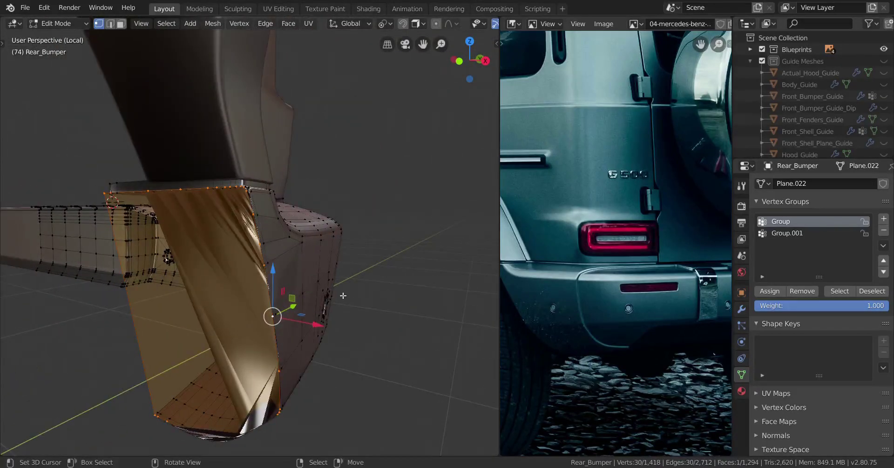
Inset the filled wheel-arch end face by about 0.016 m with Boundary turned off.
{"action": "key", "text": "i"}
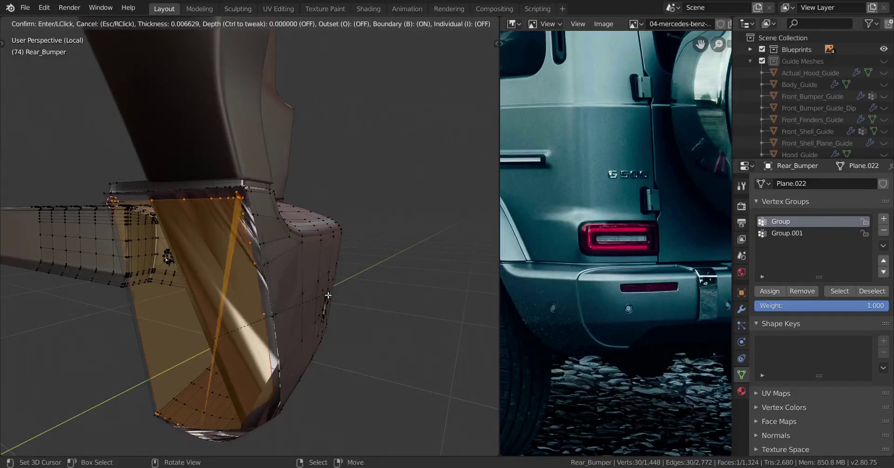
{"action": "left_click", "coordinate": [324, 295]}
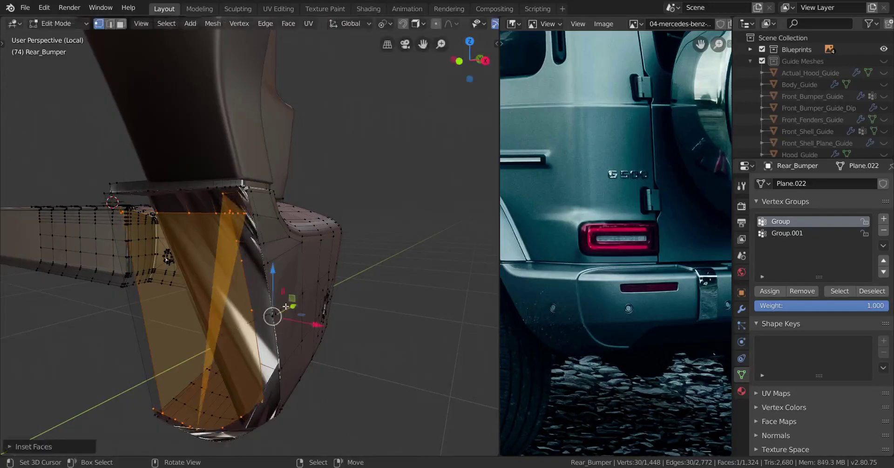
{"action": "scroll", "coordinate": [301, 313], "scroll_direction": "up", "scroll_amount": 5}
{"action": "scroll", "coordinate": [274, 321], "scroll_direction": "up", "scroll_amount": 1}
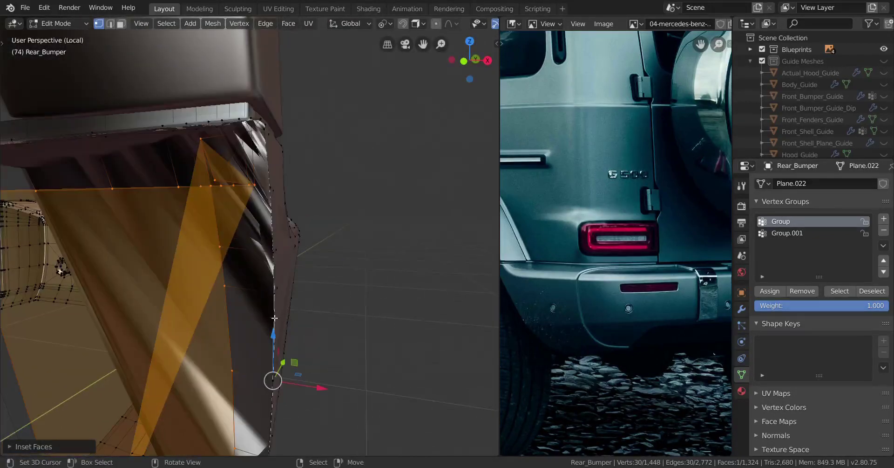
{"action": "scroll", "coordinate": [214, 183], "scroll_direction": "down", "scroll_amount": 4}
{"action": "middle_click_drag", "start_coordinate": [262, 298], "coordinate": [275, 292]}
{"action": "scroll", "coordinate": [275, 292], "scroll_direction": "up", "scroll_amount": 1}
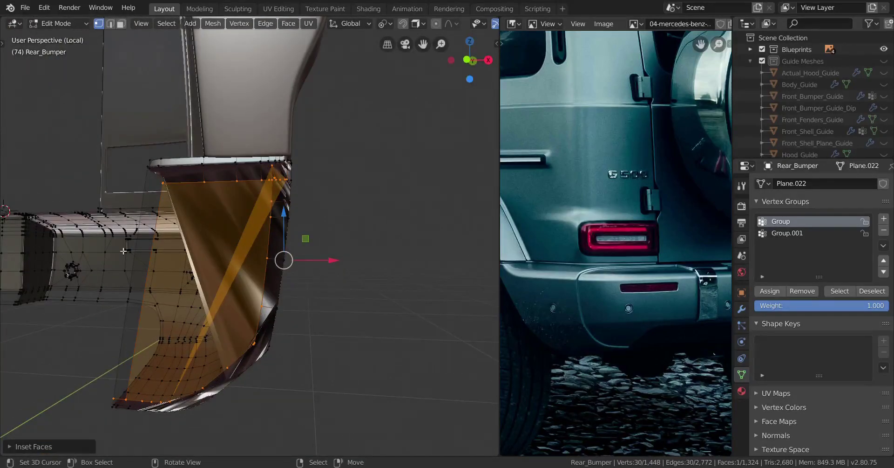
{"action": "left_click", "coordinate": [10, 446]}
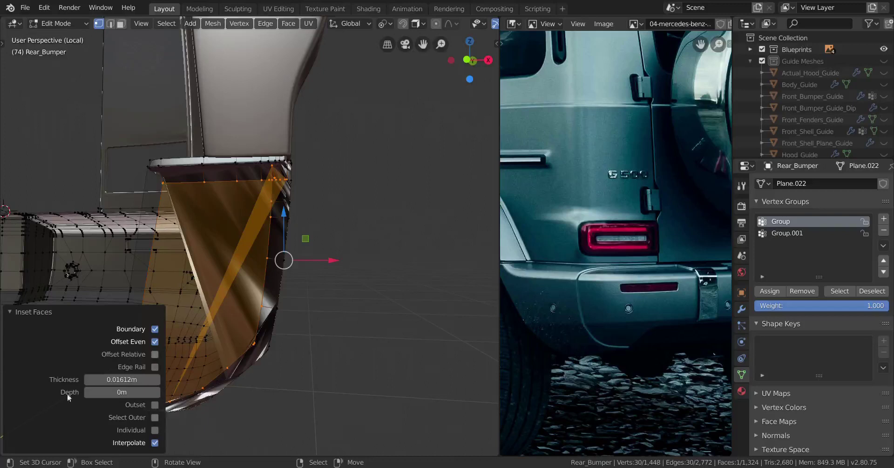
{"action": "left_click", "coordinate": [155, 329]}
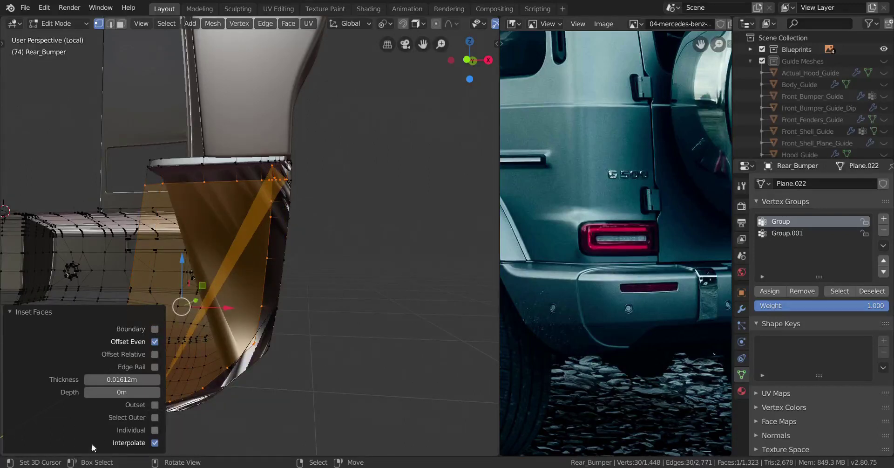
{"action": "left_click", "coordinate": [18, 312]}
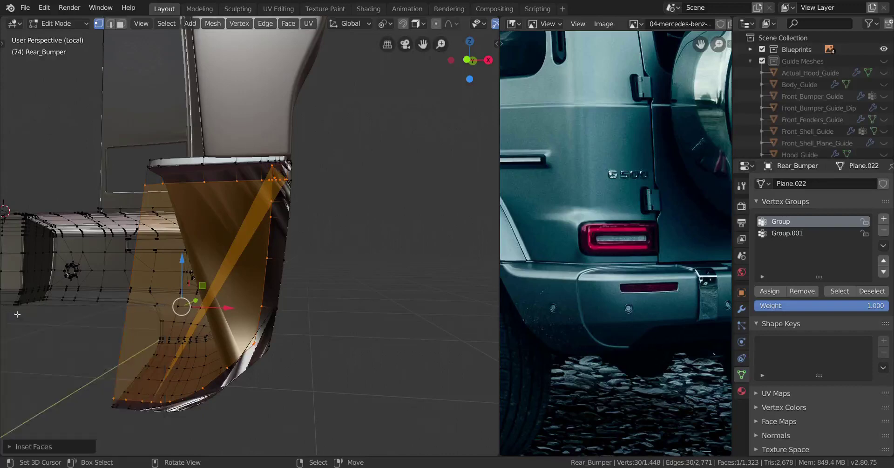
Delete the inset's inner face while keeping its surrounding strip, and make Group.001 the active vertex group.
{"action": "key", "text": "x"}
{"action": "left_click", "coordinate": [357, 288]}
{"action": "middle_click_drag", "start_coordinate": [326, 266], "coordinate": [272, 317], "text": "shift"}
{"action": "scroll", "coordinate": [302, 347], "scroll_direction": "up", "scroll_amount": 3}
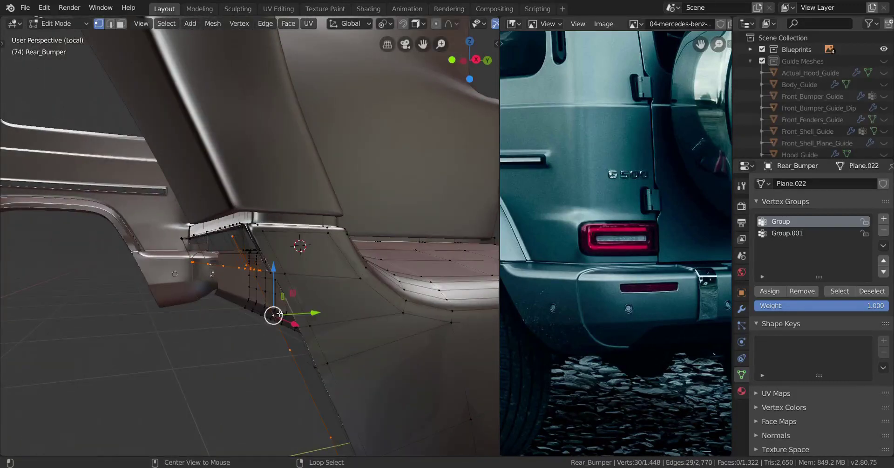
{"action": "scroll", "coordinate": [280, 313], "scroll_direction": "down", "scroll_amount": 5}
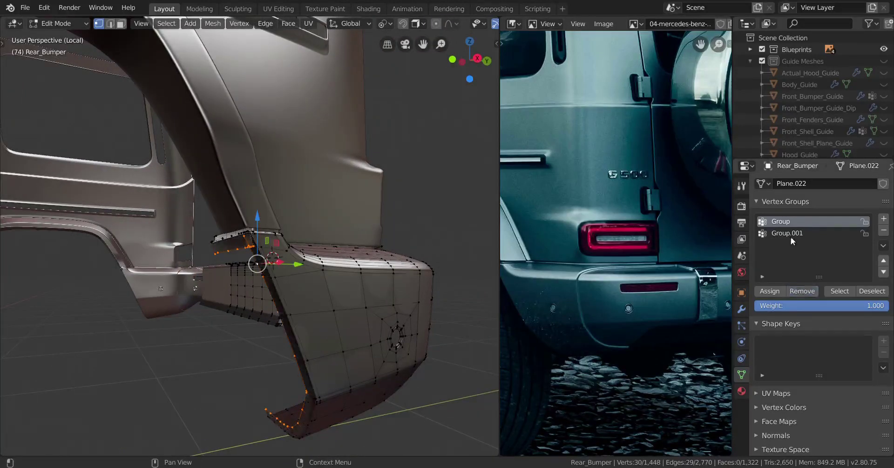
{"action": "middle_click_drag", "start_coordinate": [246, 286], "coordinate": [267, 288]}
{"action": "scroll", "coordinate": [317, 299], "scroll_direction": "up", "scroll_amount": 5}
{"action": "scroll", "coordinate": [287, 310], "scroll_direction": "up", "scroll_amount": 6}
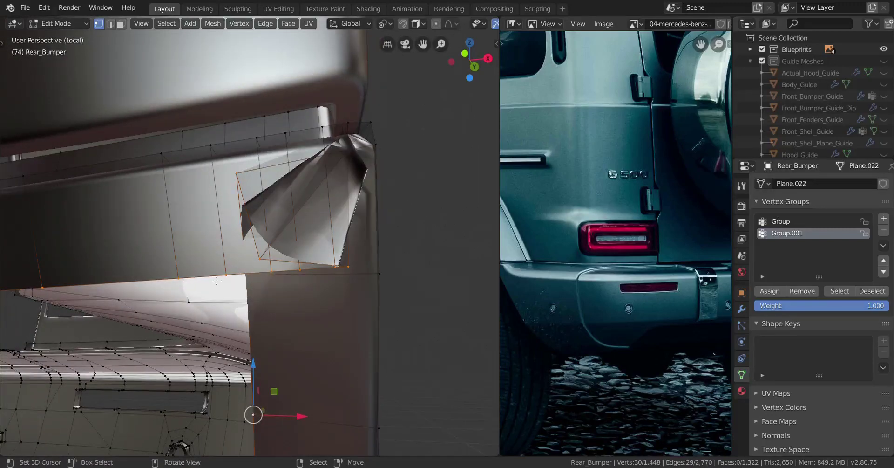
Slide the first vertices of the inner strip's lower edge away from the folded corner toward the car's centre.
{"action": "middle_click_drag", "start_coordinate": [179, 281], "coordinate": [224, 282]}
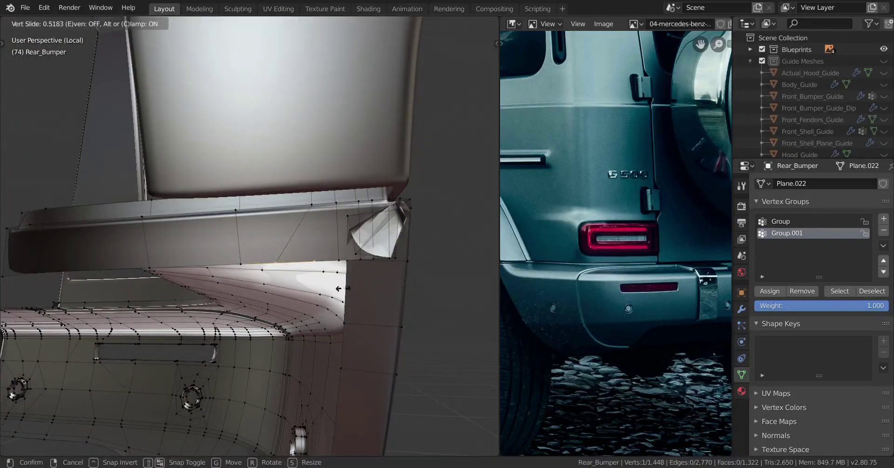
{"action": "left_click", "coordinate": [338, 288]}
{"action": "scroll", "coordinate": [376, 284], "scroll_direction": "up", "scroll_amount": 2}
{"action": "middle_click_drag", "start_coordinate": [413, 285], "coordinate": [310, 281], "text": "shift"}
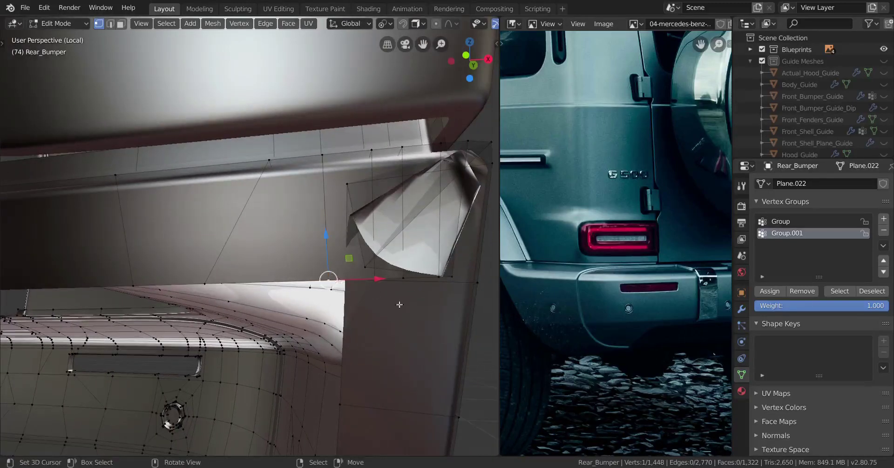
{"action": "key", "text": "shift+v"}
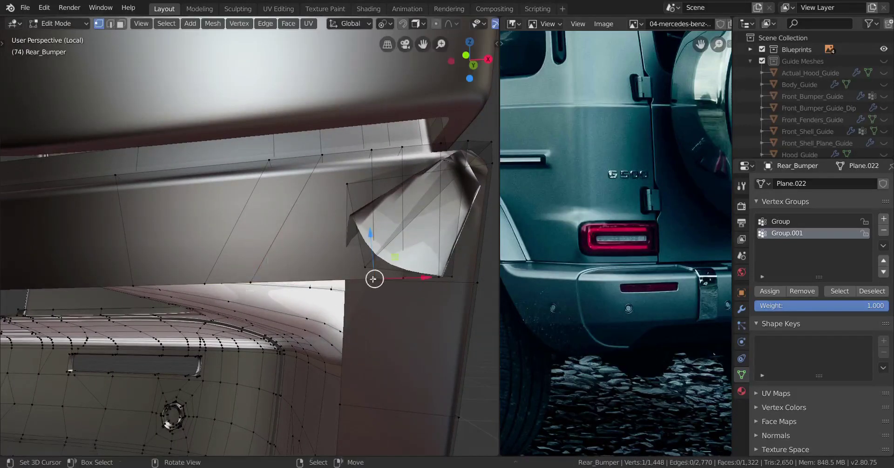
{"action": "left_click", "coordinate": [289, 278]}
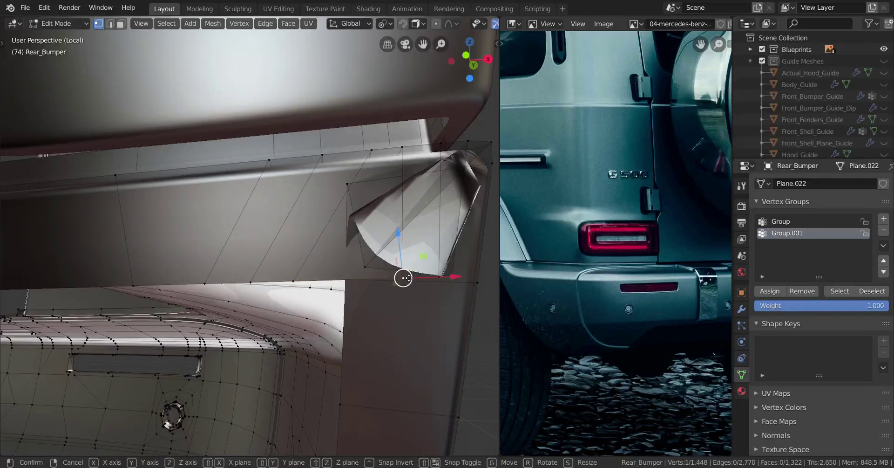
{"action": "left_click", "coordinate": [321, 279]}
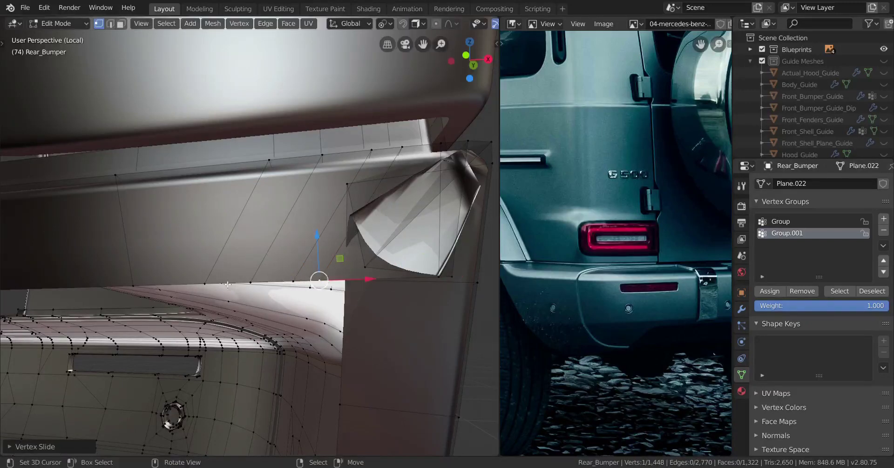
Slide the remaining lower-edge vertices of the inner strip farther inward and space them out along the edge.
{"action": "left_click", "coordinate": [276, 284]}
{"action": "scroll", "coordinate": [192, 266], "scroll_direction": "down", "scroll_amount": 4}
{"action": "key", "text": "g"}
{"action": "key", "text": "g"}
{"action": "left_click", "coordinate": [142, 267]}
{"action": "scroll", "coordinate": [260, 289], "scroll_direction": "up", "scroll_amount": 4}
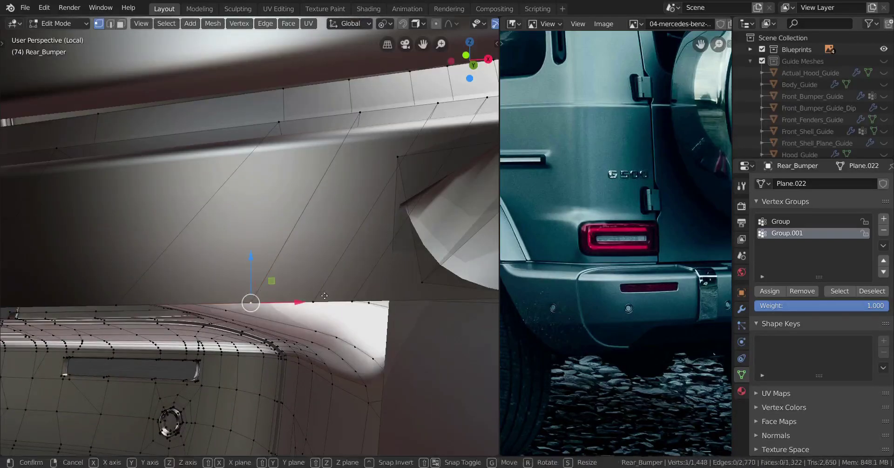
{"action": "left_click", "coordinate": [159, 300]}
{"action": "left_click", "coordinate": [311, 302]}
{"action": "left_click", "coordinate": [255, 299]}
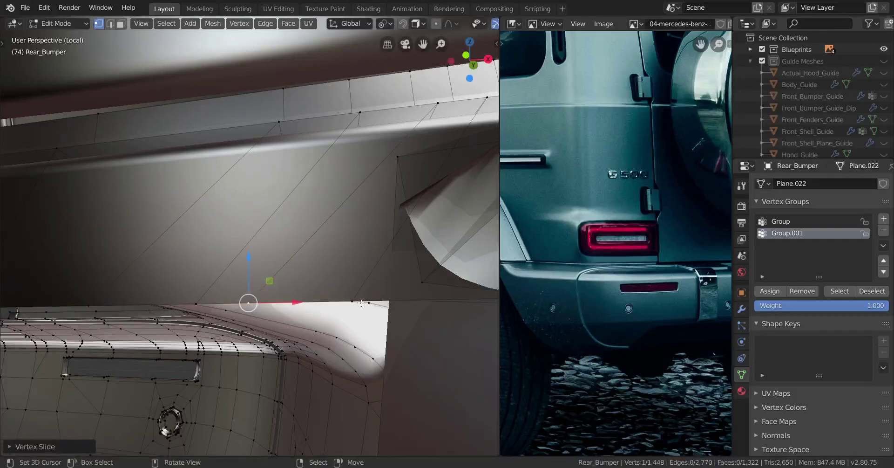
{"action": "key", "text": "g"}
{"action": "key", "text": "g"}
{"action": "left_click", "coordinate": [289, 302]}
{"action": "scroll", "coordinate": [356, 241], "scroll_direction": "down", "scroll_amount": 3}
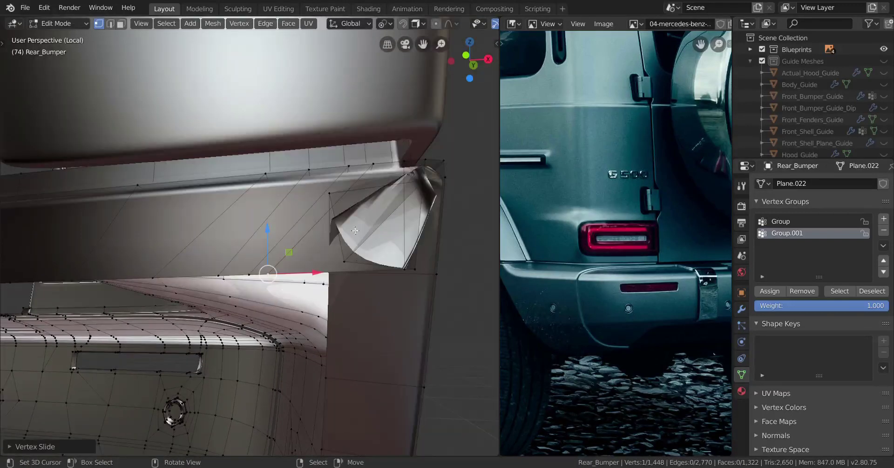
Slide the lower-edge vertices beneath the folded corner inward to the corner of the wheel-arch opening.
{"action": "key", "text": "g"}
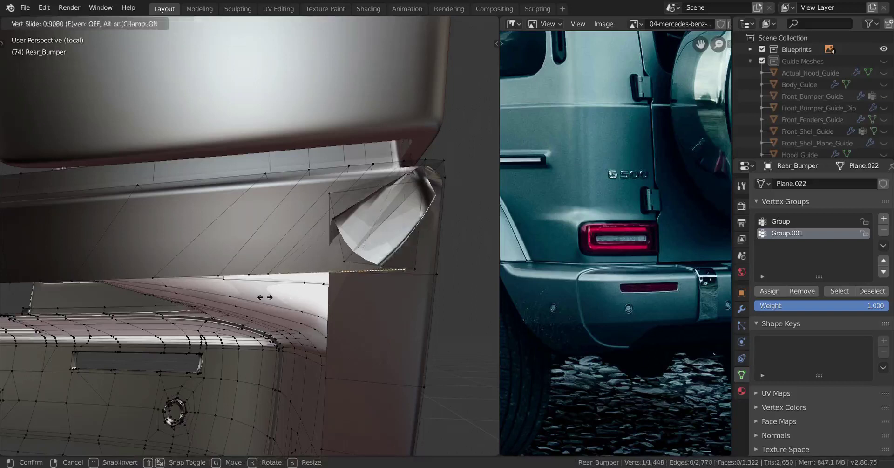
{"action": "left_click", "coordinate": [298, 294]}
{"action": "left_click", "coordinate": [415, 270]}
{"action": "key", "text": "g"}
{"action": "key", "text": "g"}
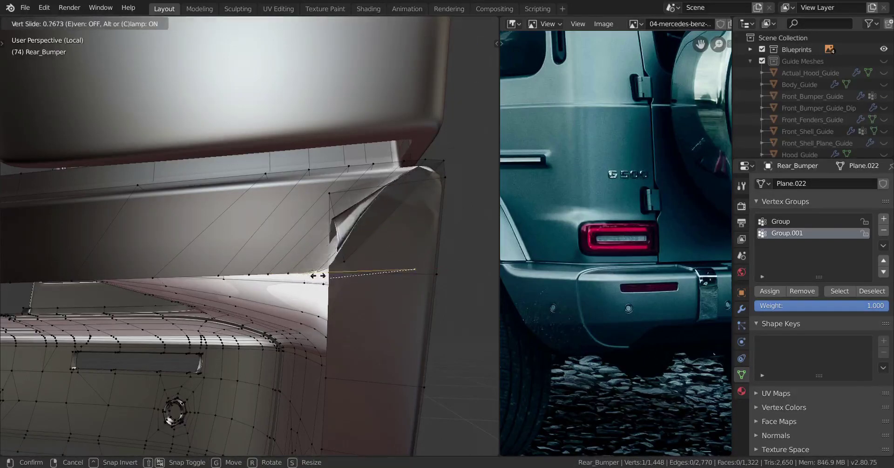
{"action": "left_click", "coordinate": [318, 275]}
{"action": "key", "text": "g"}
{"action": "right_click", "coordinate": [338, 275]}
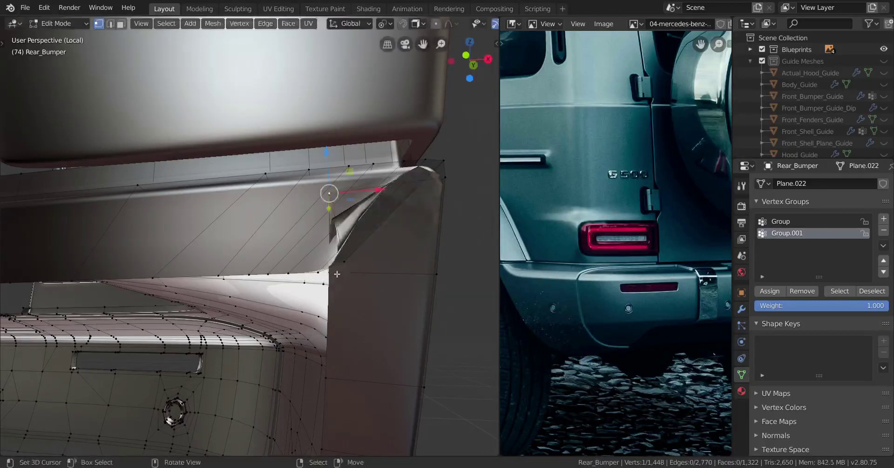
Slide the overlapping corner vertices down and around the opening's inner corner to unfold the surface, and check it in Object Mode.
{"action": "left_click", "coordinate": [384, 350]}
{"action": "key", "text": "shift+v"}
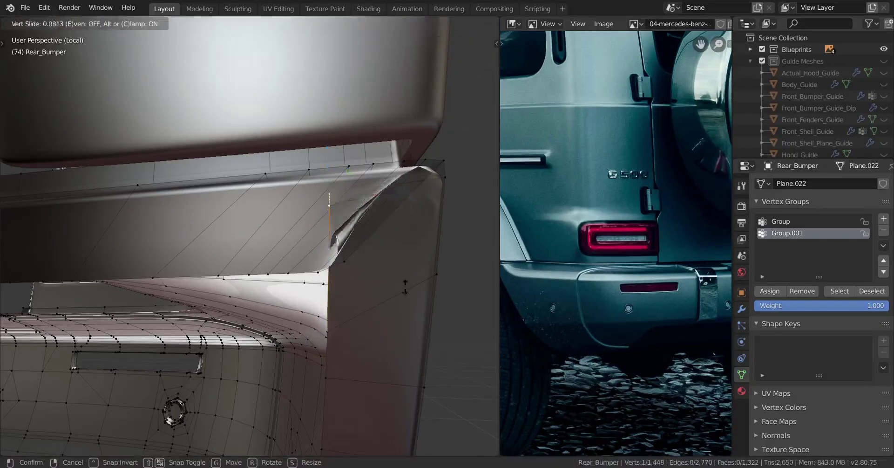
{"action": "left_click", "coordinate": [383, 310]}
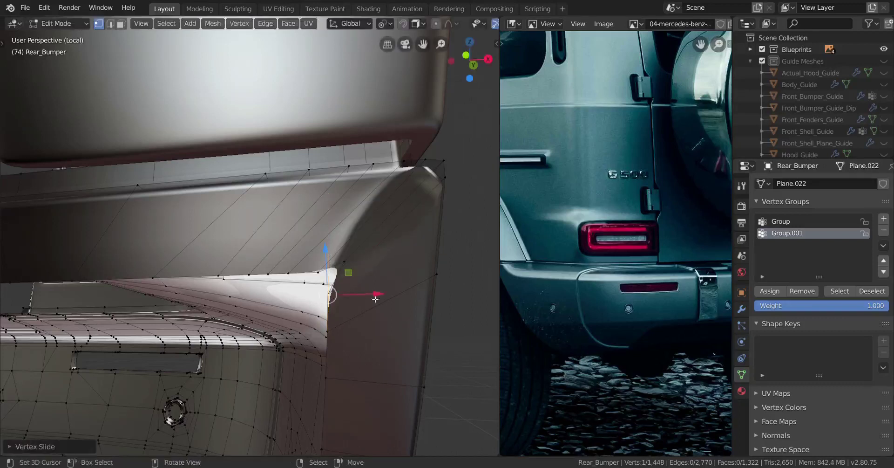
{"action": "key", "text": "g"}
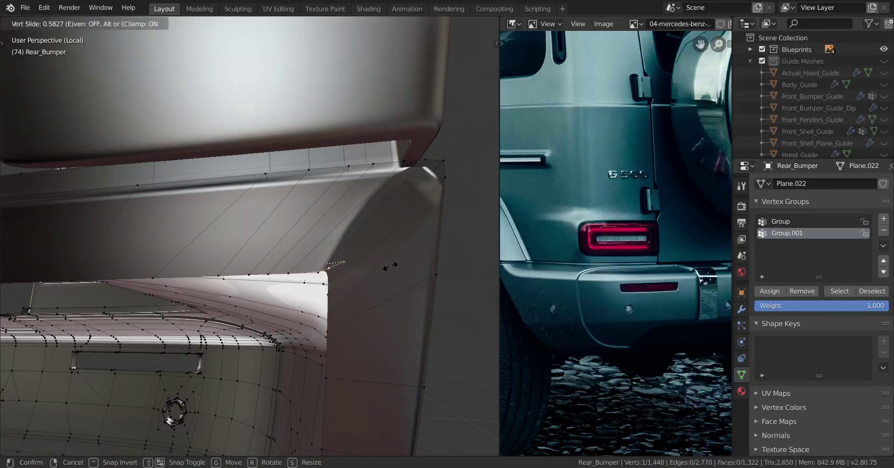
{"action": "left_click", "coordinate": [390, 266]}
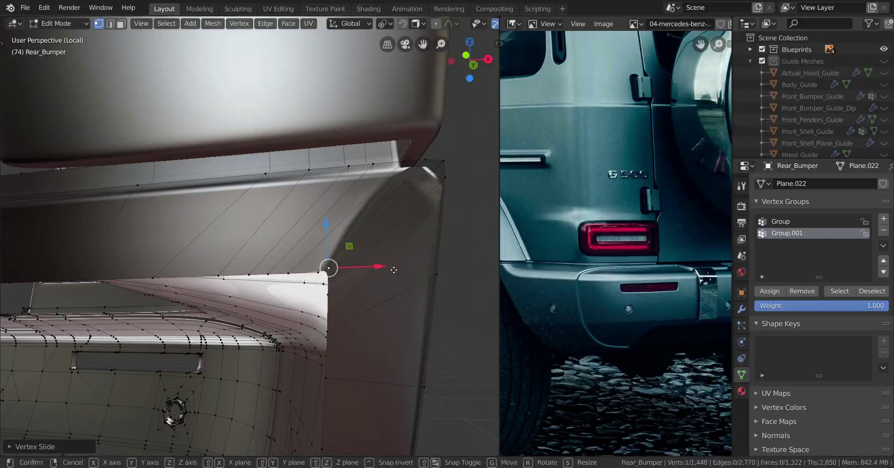
{"action": "key", "text": "g"}
{"action": "key", "text": "g"}
{"action": "left_click", "coordinate": [390, 273]}
{"action": "middle_click_drag", "start_coordinate": [390, 273], "coordinate": [153, 223]}
{"action": "scroll", "coordinate": [325, 277], "scroll_direction": "down", "scroll_amount": 2}
{"action": "key", "text": "Tab"}
{"action": "key", "text": "Tab"}
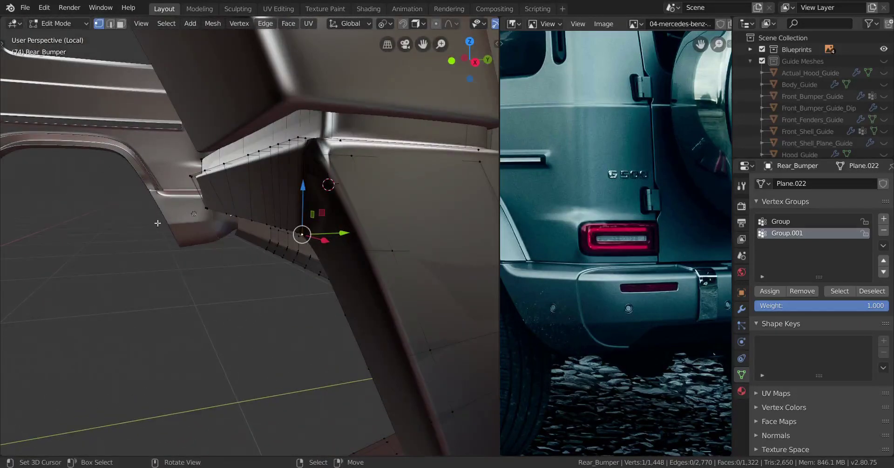
Select the vertex path along the inner strip's lower edge beneath the fender, ending at the opening's corner.
{"action": "right_click", "coordinate": [200, 208]}
{"action": "middle_click_drag", "start_coordinate": [201, 209], "coordinate": [50, 285]}
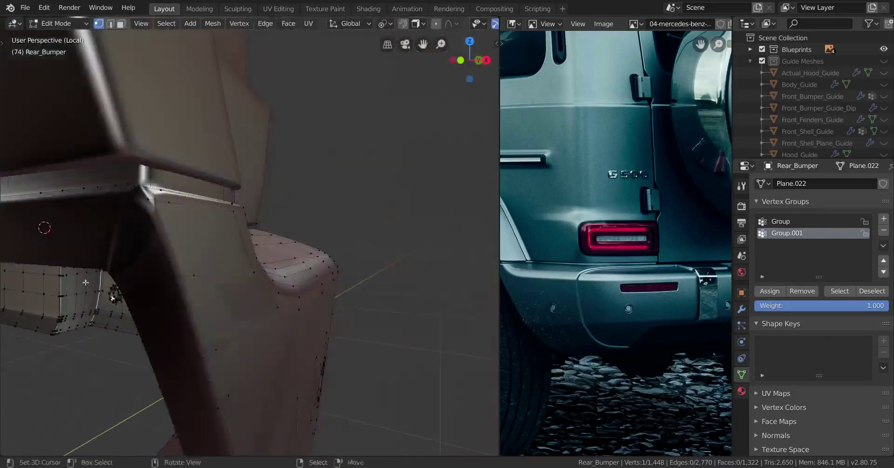
{"action": "middle_click_drag", "start_coordinate": [154, 270], "coordinate": [204, 288]}
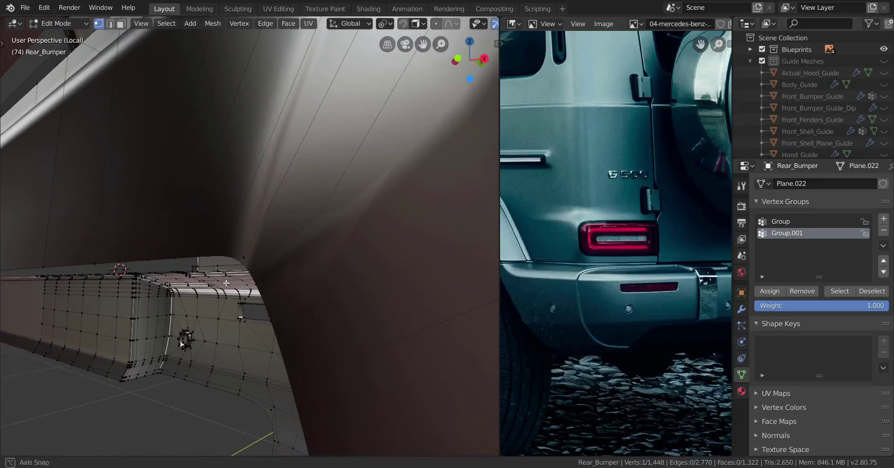
{"action": "right_click", "coordinate": [251, 260], "text": "ctrl"}
{"action": "mouse_move", "coordinate": [251, 260]}
{"action": "middle_mouse_down"}
{"action": "mouse_move", "coordinate": [226, 289]}
{"action": "mouse_move", "coordinate": [209, 284]}
{"action": "mouse_move", "coordinate": [236, 275]}
{"action": "mouse_move", "coordinate": [236, 300]}
{"action": "middle_mouse_up"}
Try scaling the 12-vertex path along the inner strip's lower edge, and undo the attempt.
{"action": "key", "text": "z"}
{"action": "left_click", "coordinate": [184, 289]}
{"action": "key", "text": "shift+z"}
{"action": "mouse_move", "coordinate": [216, 348]}
{"action": "middle_mouse_down"}
{"action": "mouse_move", "coordinate": [325, 340]}
{"action": "mouse_move", "coordinate": [279, 339]}
{"action": "middle_mouse_up"}
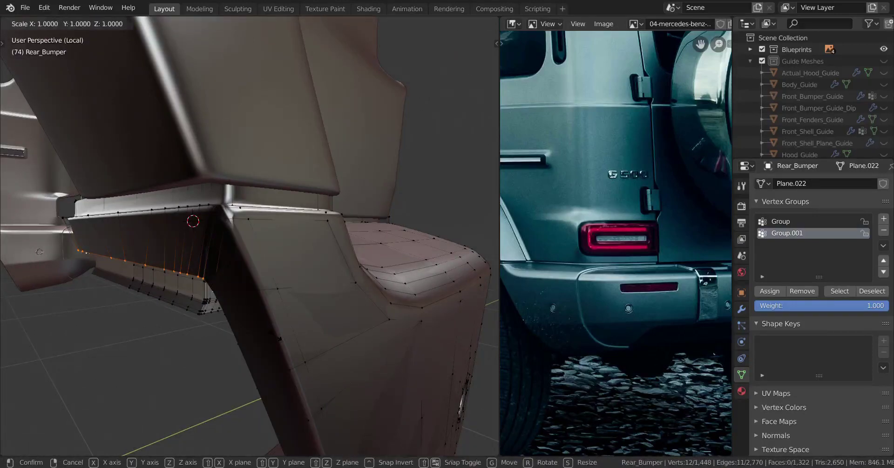
{"action": "key", "text": "Return"}
{"action": "middle_click_drag", "start_coordinate": [278, 339], "coordinate": [323, 284]}
{"action": "key", "text": "ctrl+z"}
{"action": "key", "text": "ctrl+z"}
{"action": "key", "text": "ctrl+z"}
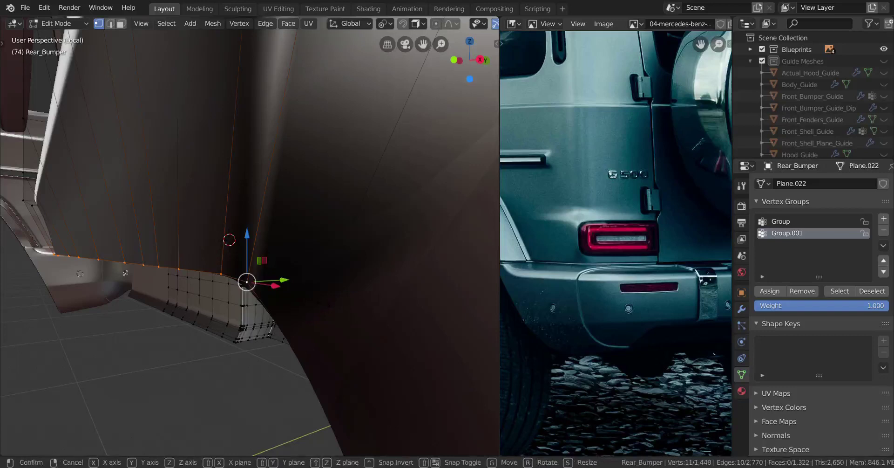
Scale the 11-vertex lower-edge path and move it along global Y, checking the inner corner in Object Mode.
{"action": "left_click", "coordinate": [327, 307]}
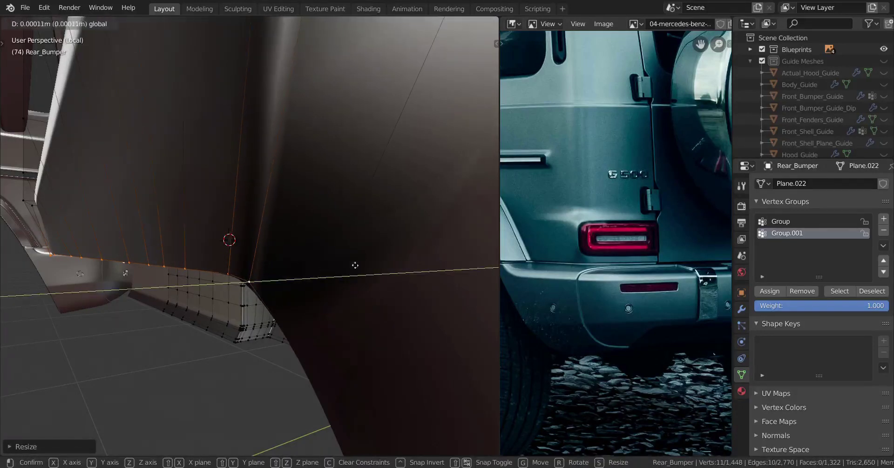
{"action": "left_click", "coordinate": [454, 241]}
{"action": "middle_click_drag", "start_coordinate": [452, 243], "coordinate": [347, 296]}
{"action": "key", "text": "Tab"}
{"action": "middle_click_drag", "start_coordinate": [345, 297], "coordinate": [300, 340]}
{"action": "key", "text": "Tab"}
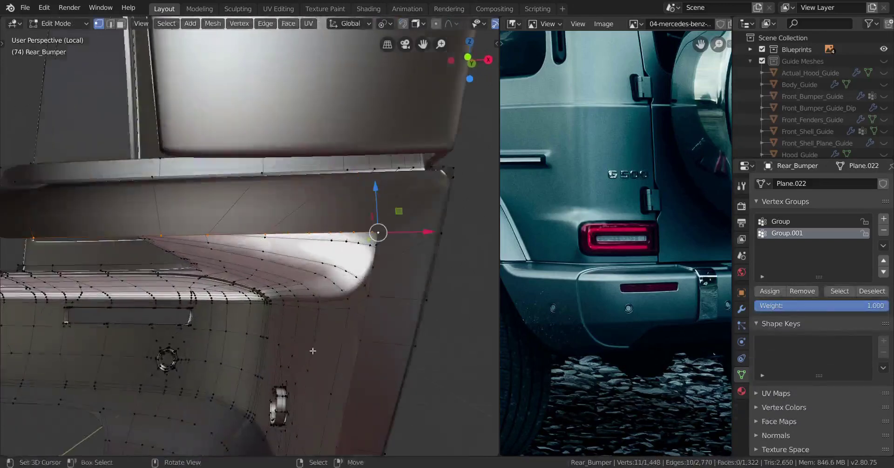
{"action": "middle_click_drag", "start_coordinate": [138, 346], "coordinate": [271, 384]}
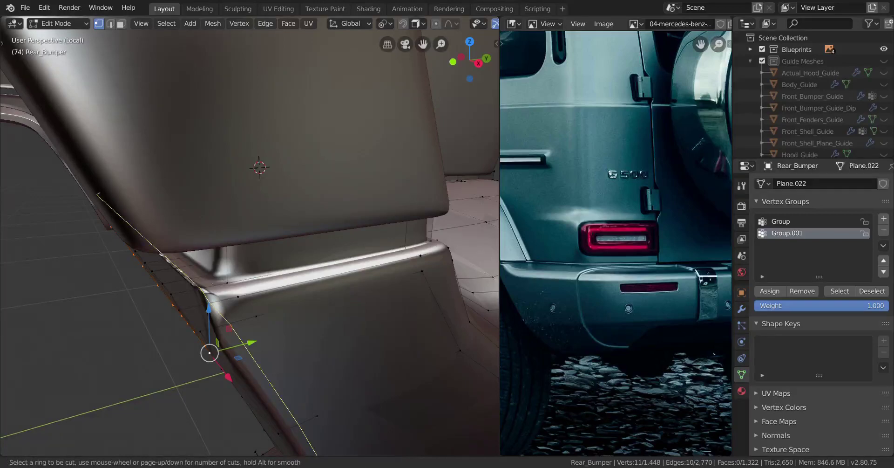
Add an edge loop along the inner wheel-arch lip, remove its vertices from the Group.001 vertex group, and check the surface in Object Mode.
{"action": "middle_click_drag", "start_coordinate": [213, 280], "coordinate": [284, 370]}
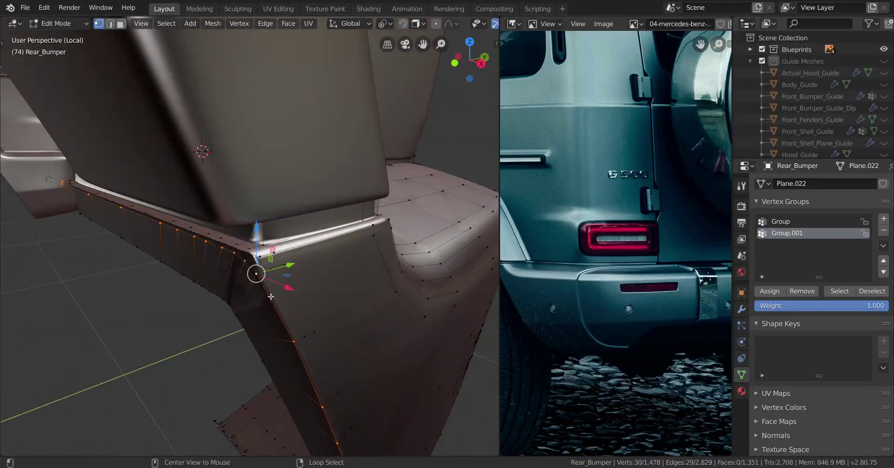
{"action": "scroll", "coordinate": [260, 310], "scroll_direction": "down", "scroll_amount": 3}
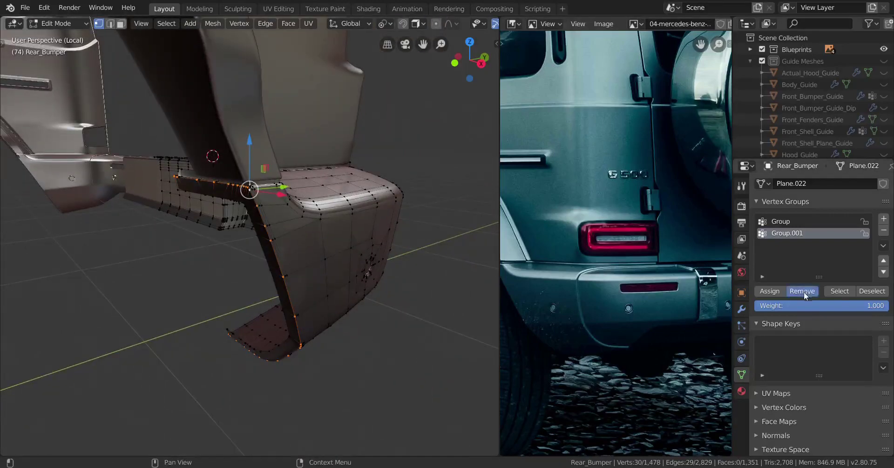
{"action": "scroll", "coordinate": [372, 289], "scroll_direction": "up", "scroll_amount": 4}
{"action": "middle_click_drag", "start_coordinate": [364, 284], "coordinate": [357, 324]}
{"action": "key", "text": "Tab"}
{"action": "key", "text": "Tab"}
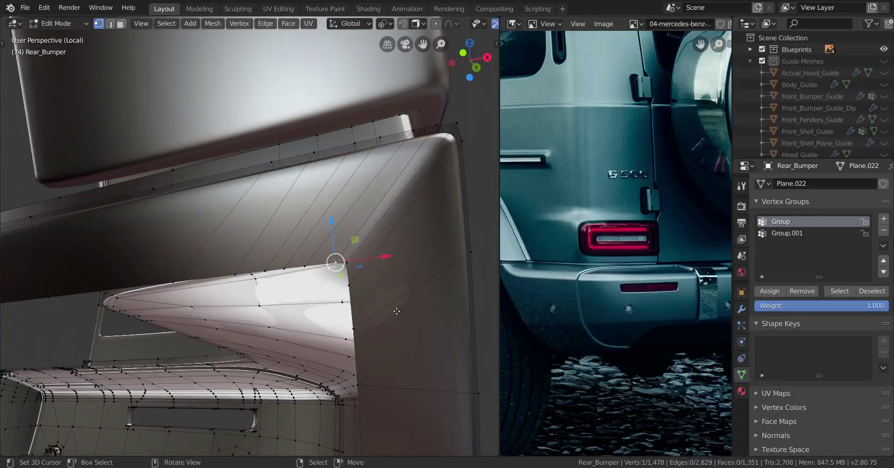
Slide the vertices at the upper inner corner of the wheel-arch opening along their edges to round the corner.
{"action": "key", "text": "shift+v"}
{"action": "left_click", "coordinate": [373, 308]}
{"action": "key", "text": "shift+v"}
{"action": "left_click", "coordinate": [358, 271]}
{"action": "left_click", "coordinate": [349, 265]}
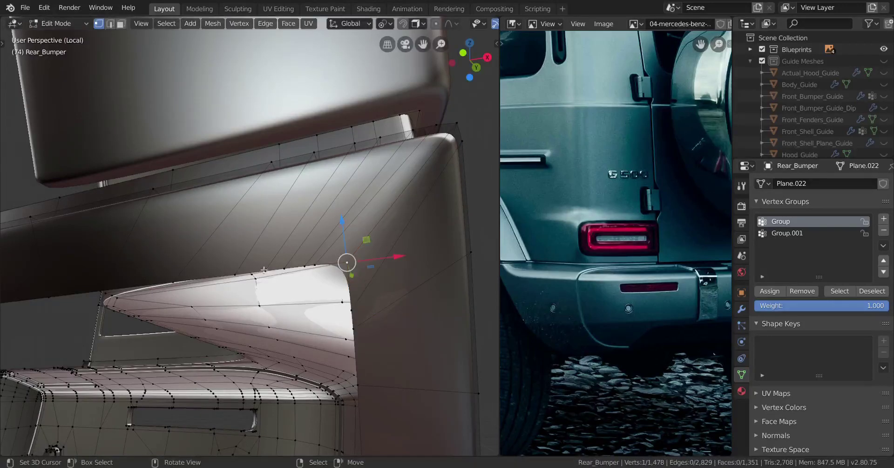
Select the eight-vertex path along the opening's upper inner edge and even out its spacing with LoopTools Space.
{"action": "middle_click_drag", "start_coordinate": [234, 272], "coordinate": [347, 237]}
{"action": "right_click", "coordinate": [152, 274], "text": "ctrl"}
{"action": "key", "text": "e"}
{"action": "key", "text": "Escape"}
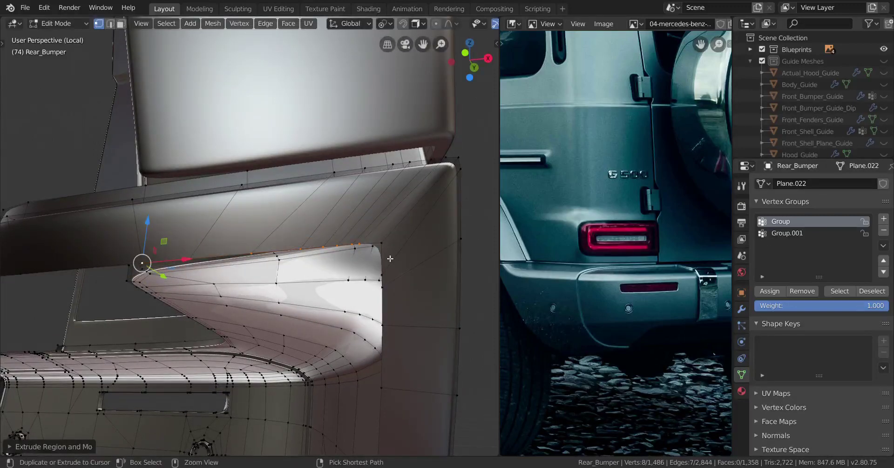
{"action": "right_click", "coordinate": [368, 256]}
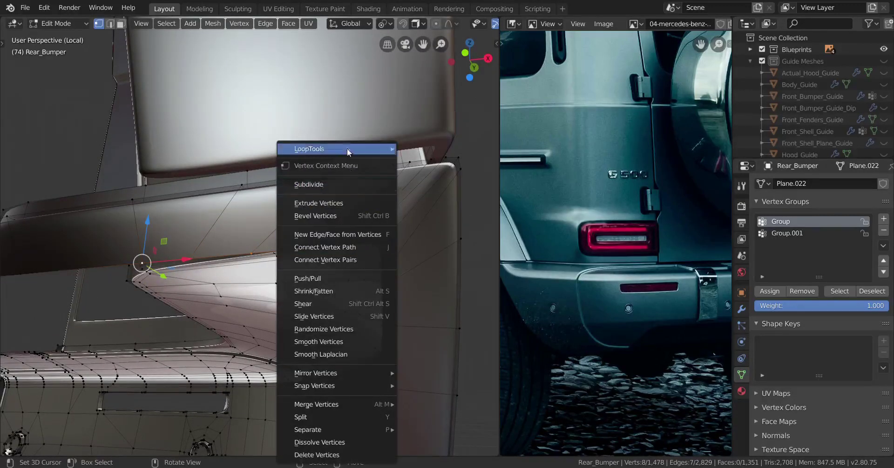
{"action": "mouse_move", "coordinate": [348, 149]}
{"action": "left_click", "coordinate": [435, 231]}
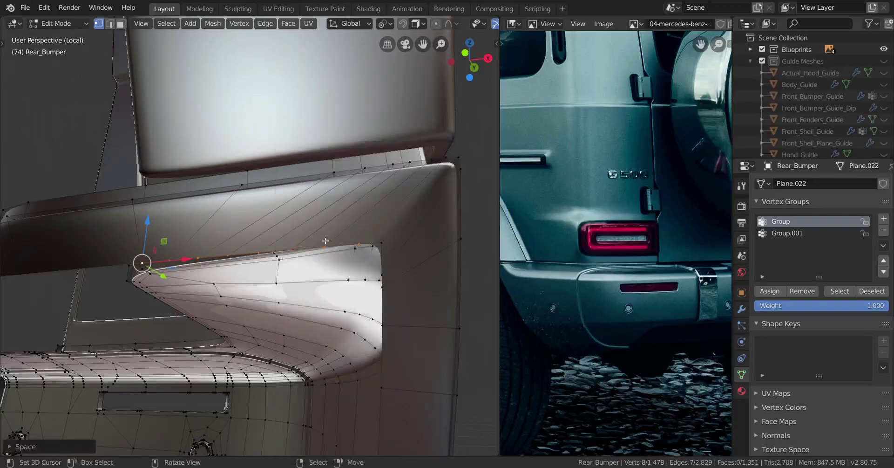
Examine the evened opening edge and the bumper's outer and lower surfaces in Object Mode.
{"action": "middle_click_drag", "start_coordinate": [322, 261], "coordinate": [325, 312]}
{"action": "key", "text": "alt+a"}
{"action": "key", "text": "Tab"}
{"action": "key", "text": "Tab"}
{"action": "scroll", "coordinate": [266, 319], "scroll_direction": "down", "scroll_amount": 3}
{"action": "key", "text": "Tab"}
{"action": "key", "text": "Tab"}
{"action": "key", "text": "Tab"}
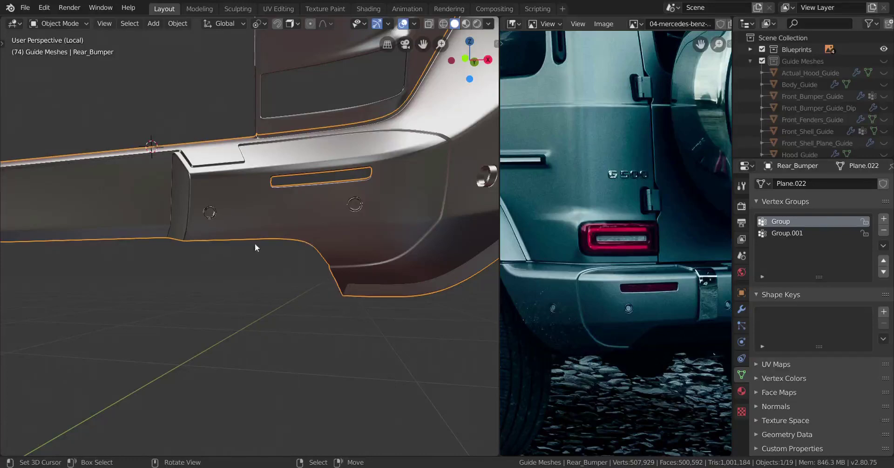
{"action": "middle_click_drag", "start_coordinate": [133, 225], "coordinate": [379, 285], "text": "shift"}
Try extruding the 36-vertex path along the bumper's lower edge and offsetting it with Shrink/Fatten, and delete the extruded vertices.
{"action": "key", "text": "Tab"}
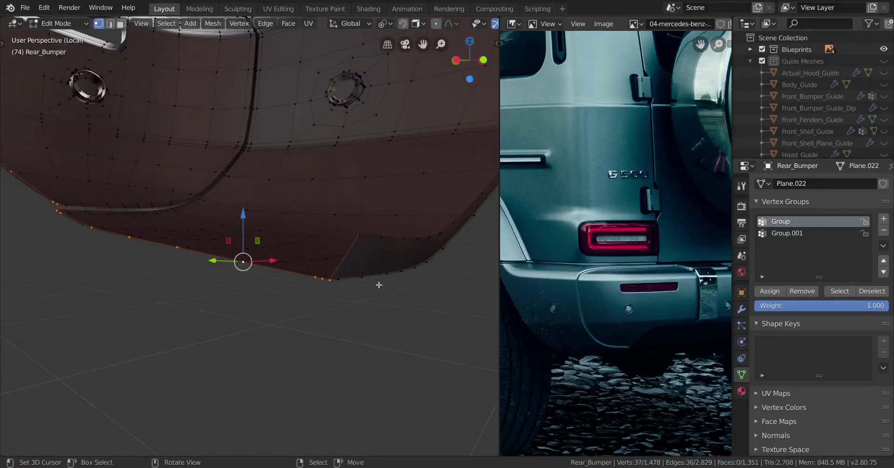
{"action": "left_click", "coordinate": [358, 234]}
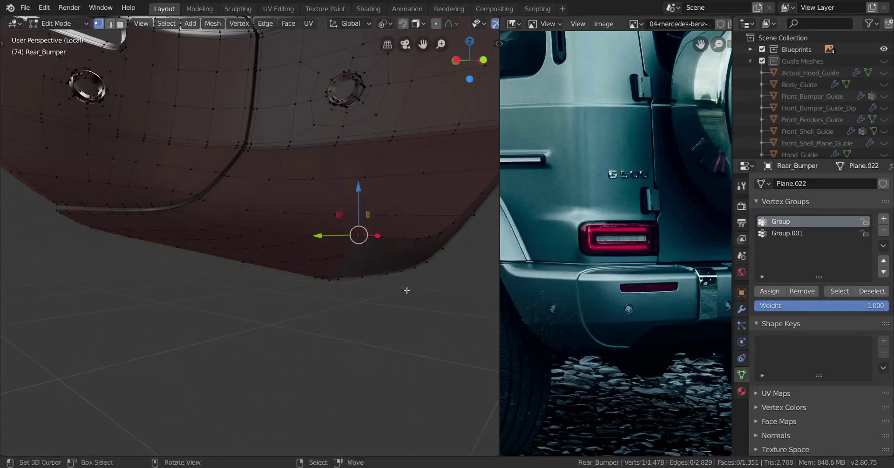
{"action": "middle_click_drag", "start_coordinate": [410, 312], "coordinate": [373, 375]}
{"action": "scroll", "coordinate": [341, 355], "scroll_direction": "up", "scroll_amount": 1}
{"action": "key", "text": "e"}
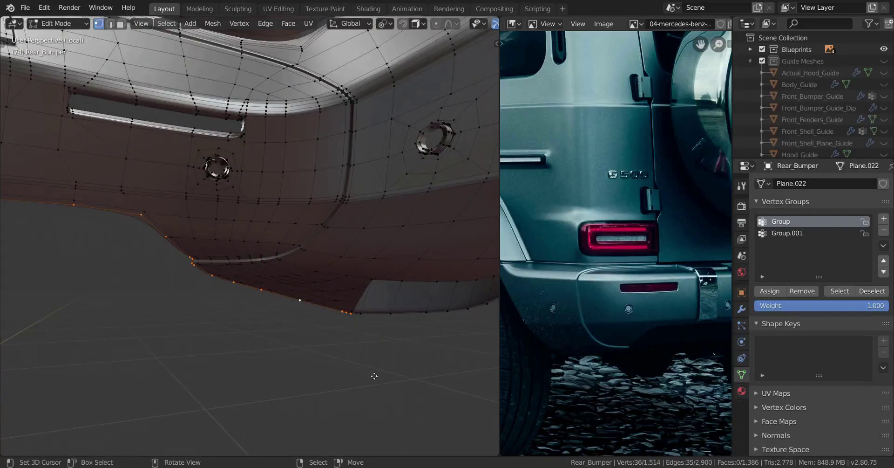
{"action": "right_click", "coordinate": [374, 376]}
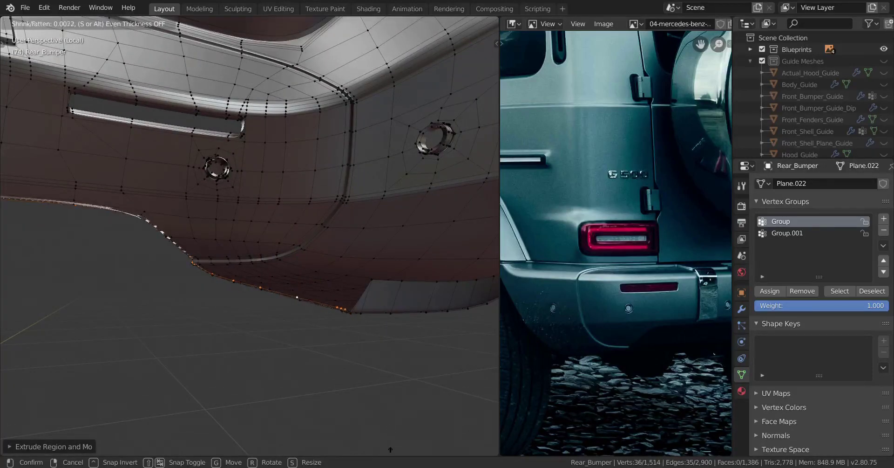
{"action": "left_click", "coordinate": [364, 406]}
{"action": "middle_click_drag", "start_coordinate": [364, 406], "coordinate": [329, 350]}
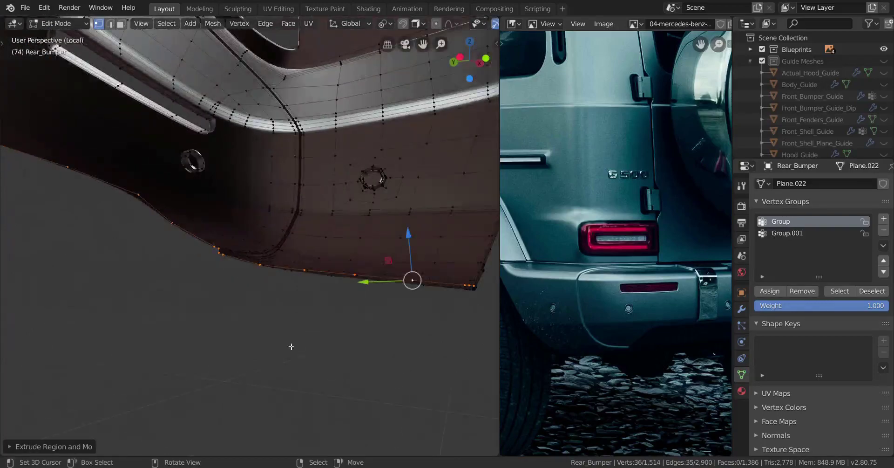
{"action": "key", "text": "x"}
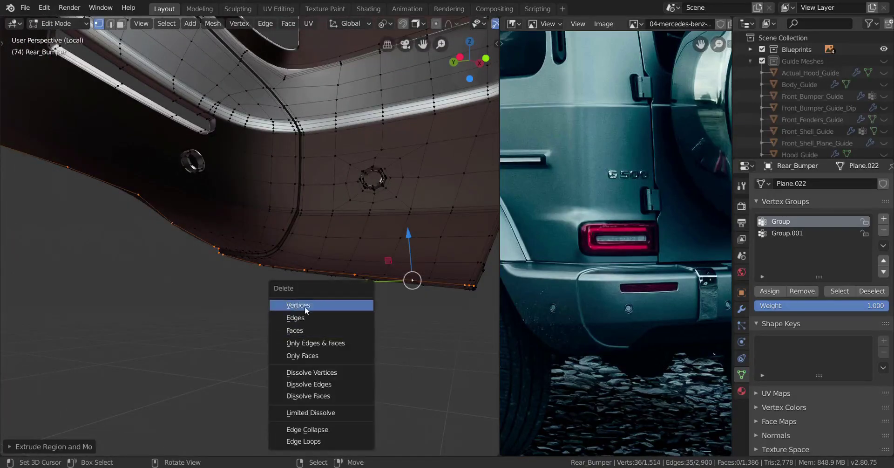
{"action": "left_click", "coordinate": [306, 307]}
Select the 12-vertex path from the lower edge's notch to the bumper's bottom corner and extrude it upward along global Z.
{"action": "middle_click_drag", "start_coordinate": [314, 334], "coordinate": [256, 200]}
{"action": "middle_click_drag", "start_coordinate": [262, 297], "coordinate": [307, 335]}
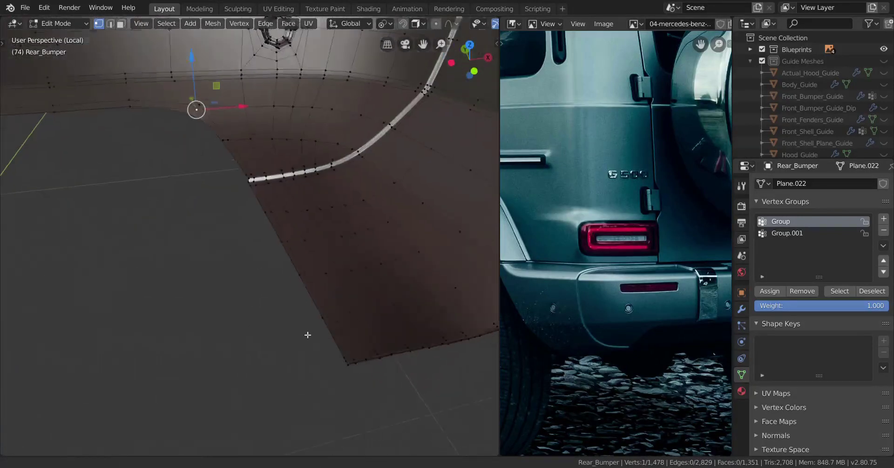
{"action": "left_click", "coordinate": [345, 365], "text": "ctrl"}
{"action": "middle_click_drag", "start_coordinate": [345, 365], "coordinate": [342, 322]}
{"action": "key", "text": "e"}
{"action": "key", "text": "z"}
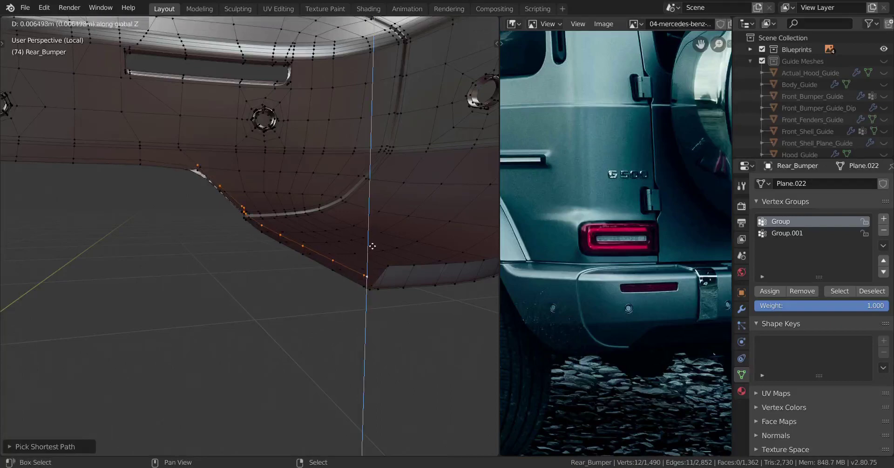
{"action": "left_click", "coordinate": [372, 249]}
Scale the extruded 12-vertex lower lip edge along global Z around its notch end.
{"action": "middle_click_drag", "start_coordinate": [326, 280], "coordinate": [215, 304]}
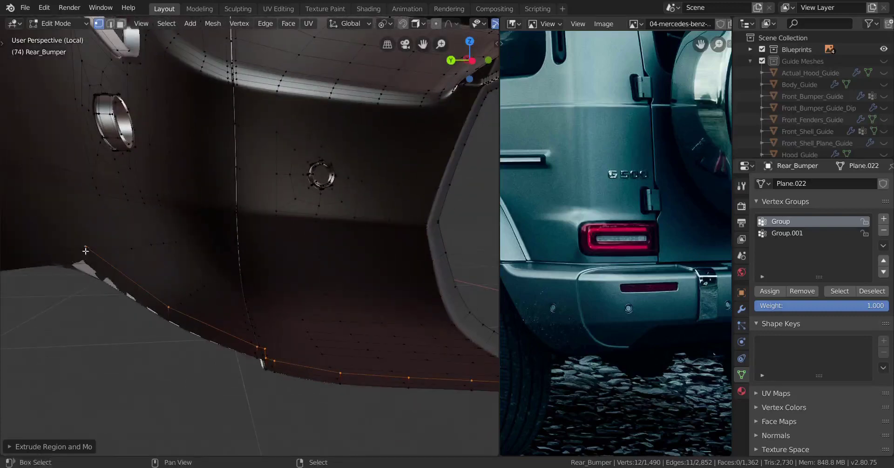
{"action": "scroll", "coordinate": [277, 326], "scroll_direction": "down", "scroll_amount": 5}
{"action": "middle_click_drag", "start_coordinate": [277, 325], "coordinate": [88, 322]}
{"action": "scroll", "coordinate": [187, 307], "scroll_direction": "up", "scroll_amount": 3}
{"action": "middle_click_drag", "start_coordinate": [228, 315], "coordinate": [401, 371], "text": "shift"}
{"action": "key", "text": "s"}
{"action": "key", "text": "z"}
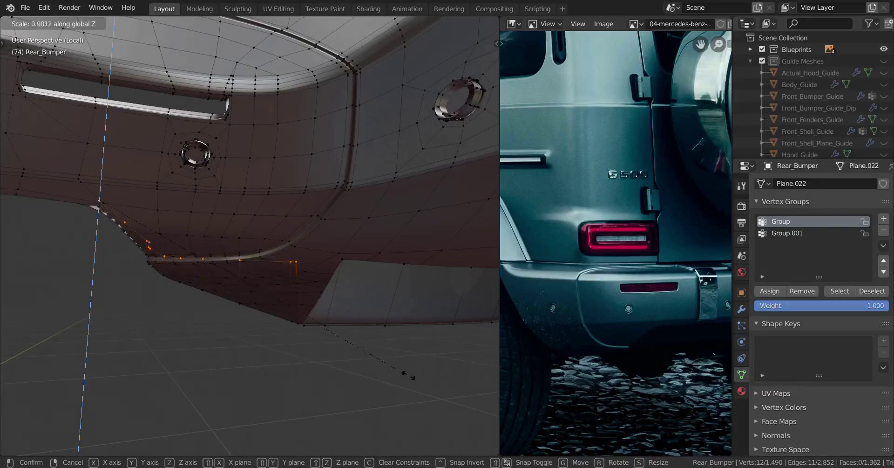
{"action": "left_click", "coordinate": [397, 354]}
Move the upper corner vertex of the bottom side lip along global X toward the bumper's centre.
{"action": "middle_click_drag", "start_coordinate": [328, 365], "coordinate": [308, 312]}
{"action": "left_click", "coordinate": [343, 223]}
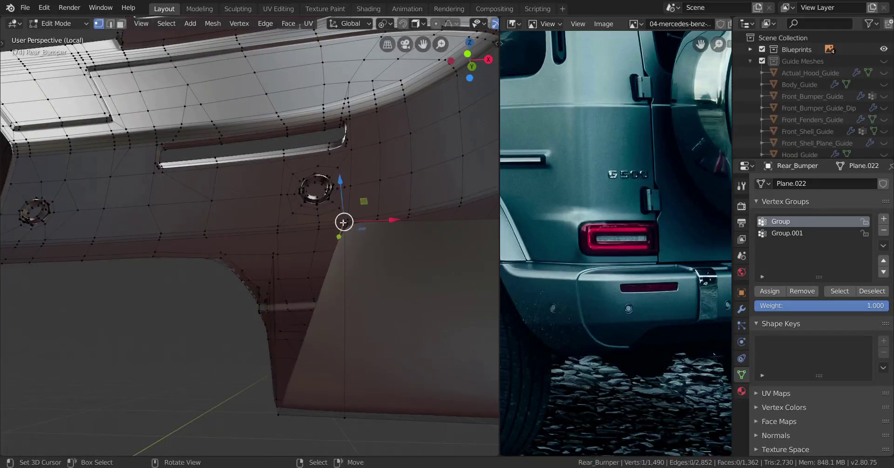
{"action": "key", "text": "g"}
{"action": "key", "text": "x"}
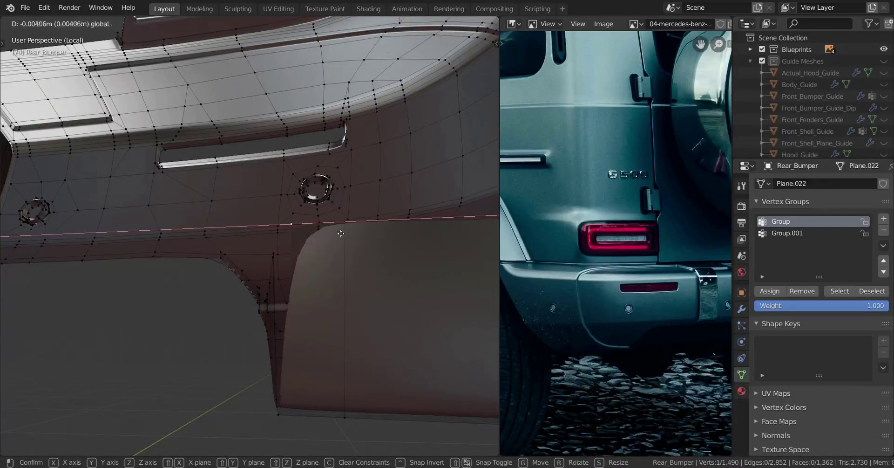
{"action": "left_click", "coordinate": [328, 229]}
{"action": "middle_click_drag", "start_coordinate": [328, 229], "coordinate": [372, 313]}
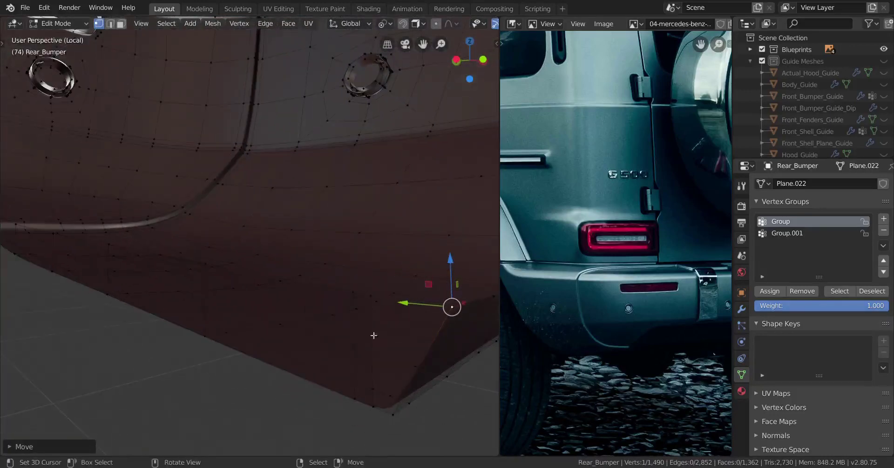
Reselect the 12-vertex extruded lip edge and scale it along global Y in two passes, aligning it with the bottom corner.
{"action": "right_click", "coordinate": [399, 417]}
{"action": "middle_click_drag", "start_coordinate": [202, 309], "coordinate": [126, 228]}
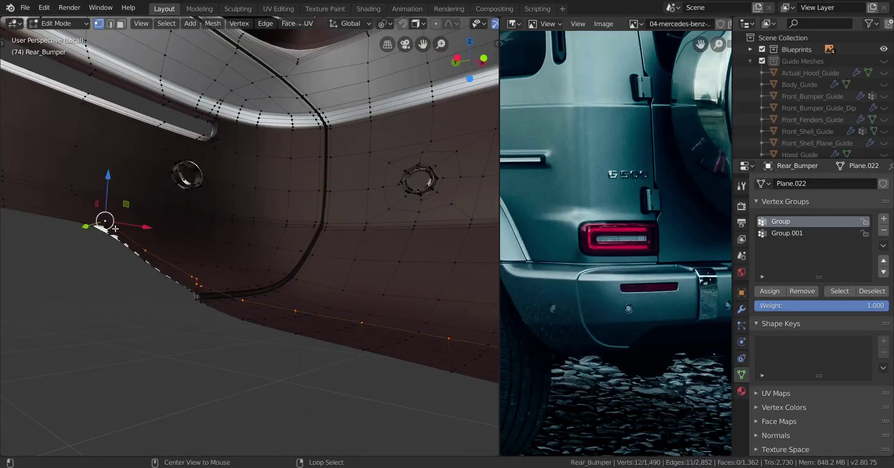
{"action": "middle_click_drag", "start_coordinate": [139, 264], "coordinate": [267, 313]}
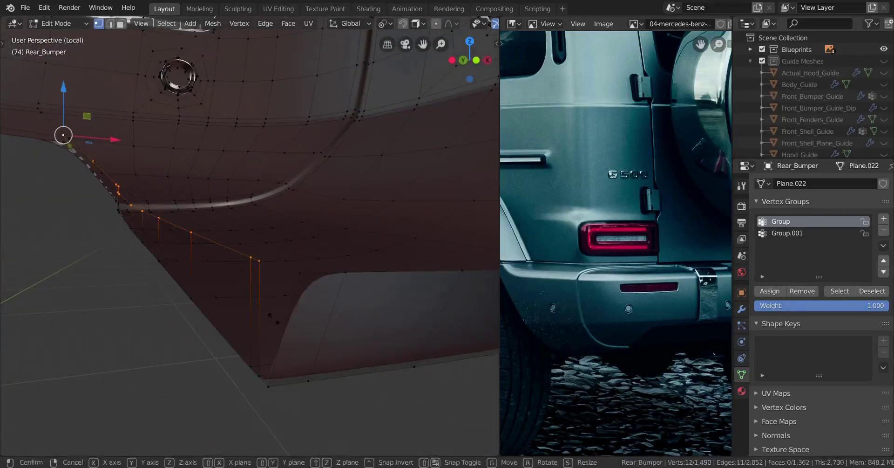
{"action": "key", "text": "s"}
{"action": "key", "text": "y"}
{"action": "left_click", "coordinate": [270, 324]}
{"action": "middle_click_drag", "start_coordinate": [270, 324], "coordinate": [201, 332]}
{"action": "key", "text": "s"}
{"action": "key", "text": "y"}
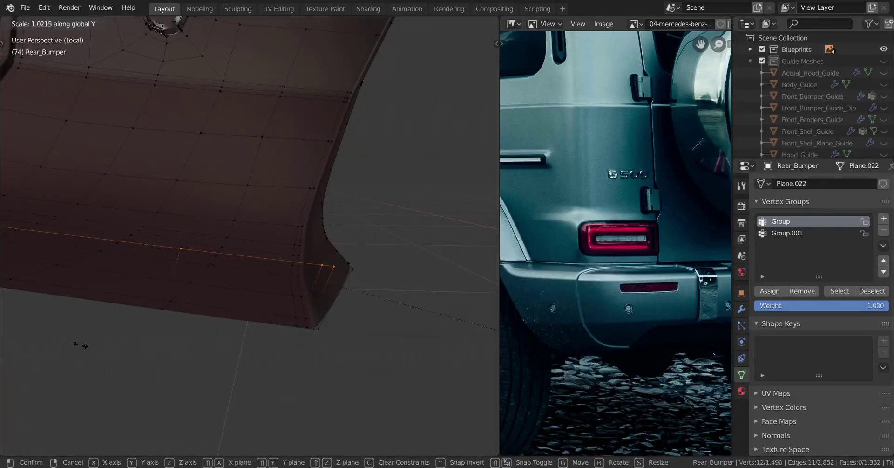
{"action": "left_click", "coordinate": [198, 333]}
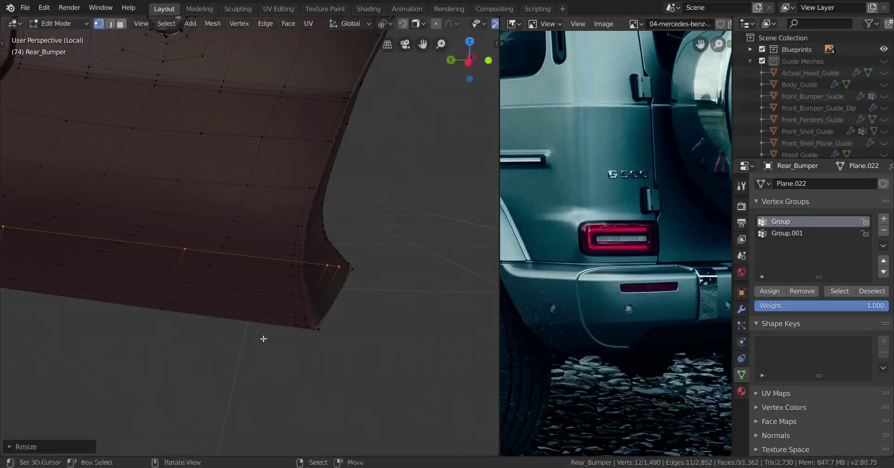
Remove the 12 lip vertices from the Group vertex group and check the lower lip in Object Mode.
{"action": "middle_click_drag", "start_coordinate": [268, 335], "coordinate": [225, 325]}
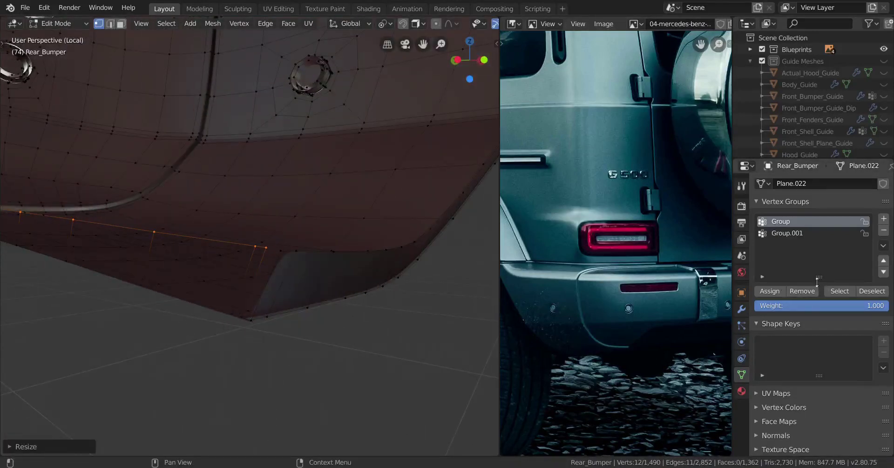
{"action": "left_click", "coordinate": [776, 233]}
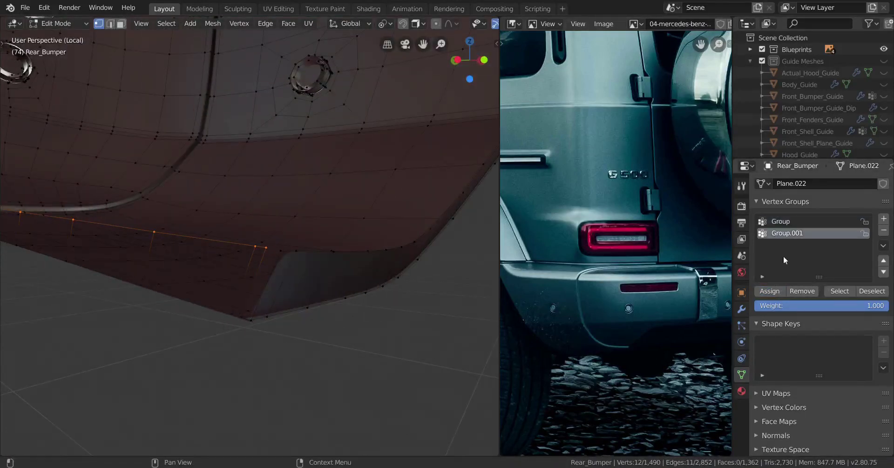
{"action": "left_click", "coordinate": [787, 222]}
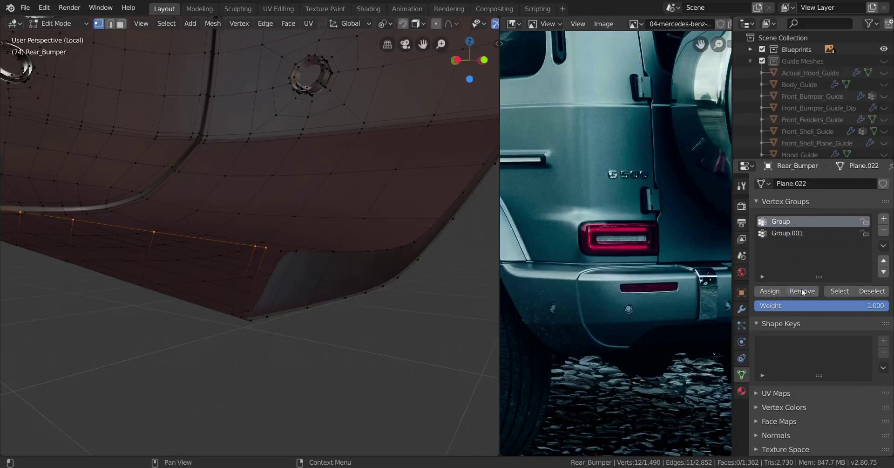
{"action": "left_click", "coordinate": [804, 295]}
{"action": "middle_click_drag", "start_coordinate": [298, 322], "coordinate": [313, 362]}
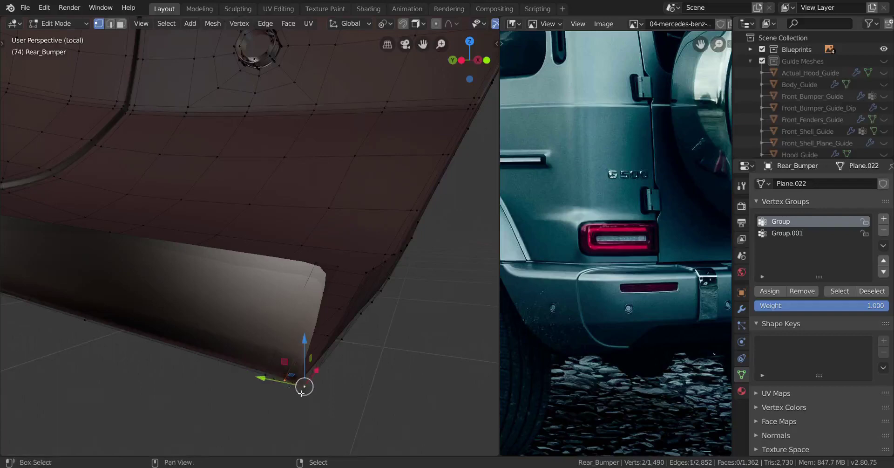
{"action": "middle_click_drag", "start_coordinate": [304, 391], "coordinate": [368, 368]}
{"action": "key", "text": "Tab"}
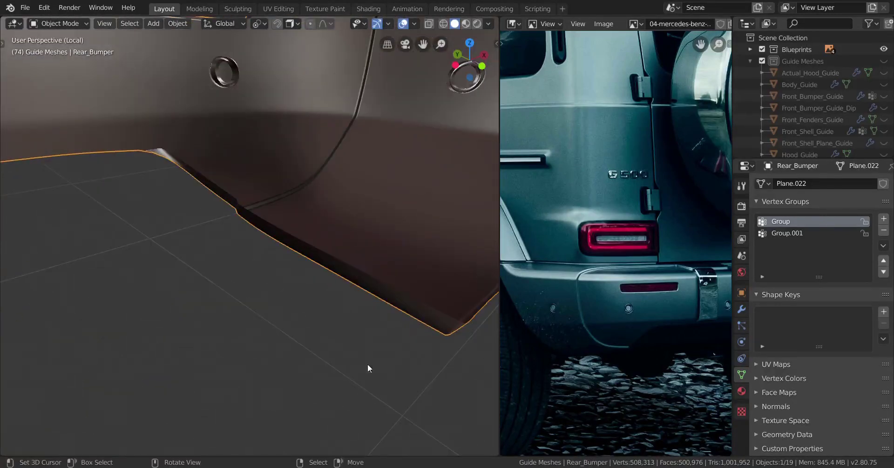
{"action": "middle_click_drag", "start_coordinate": [139, 259], "coordinate": [310, 310]}
{"action": "key", "text": "Tab"}
Select the 23-vertex path along the bumper's middle lower edge and extrude it inward along global Y.
{"action": "middle_click_drag", "start_coordinate": [340, 281], "coordinate": [85, 225]}
{"action": "middle_click_drag", "start_coordinate": [396, 261], "coordinate": [239, 270]}
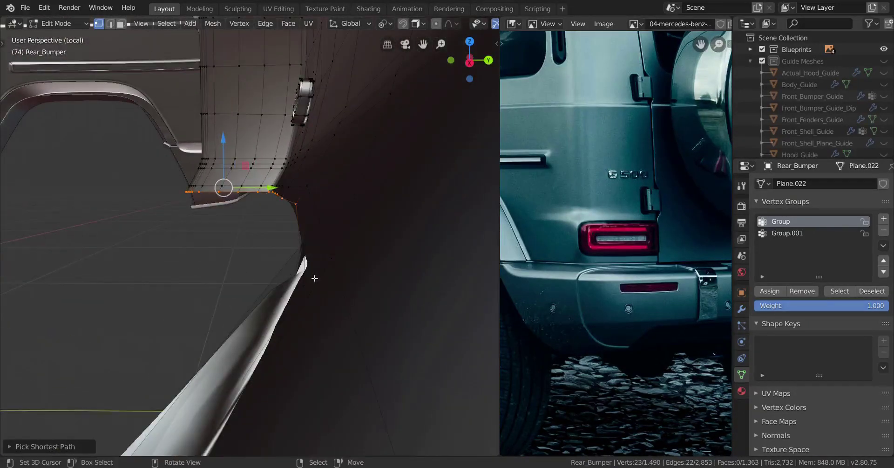
{"action": "key", "text": "e"}
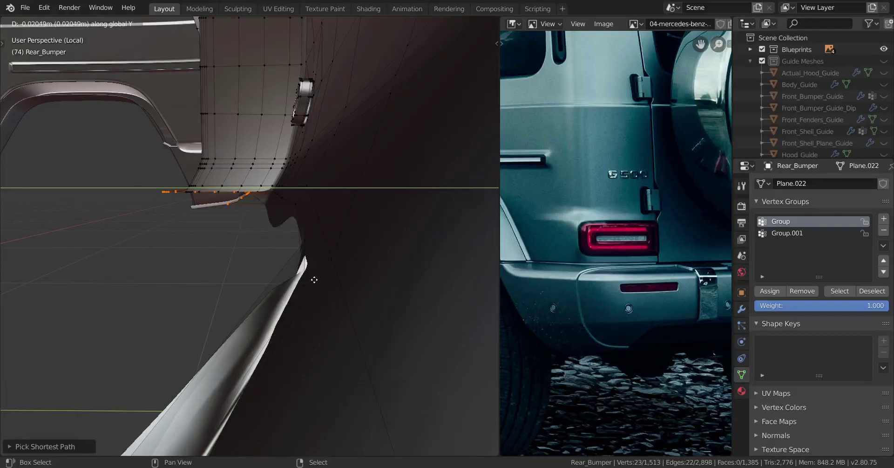
{"action": "left_click", "coordinate": [321, 279]}
Remove the extruded 23-vertex lower edge from the Group.001 vertex group and scale it along global X.
{"action": "middle_click_drag", "start_coordinate": [157, 286], "coordinate": [259, 331]}
{"action": "scroll", "coordinate": [208, 322], "scroll_direction": "down", "scroll_amount": 2}
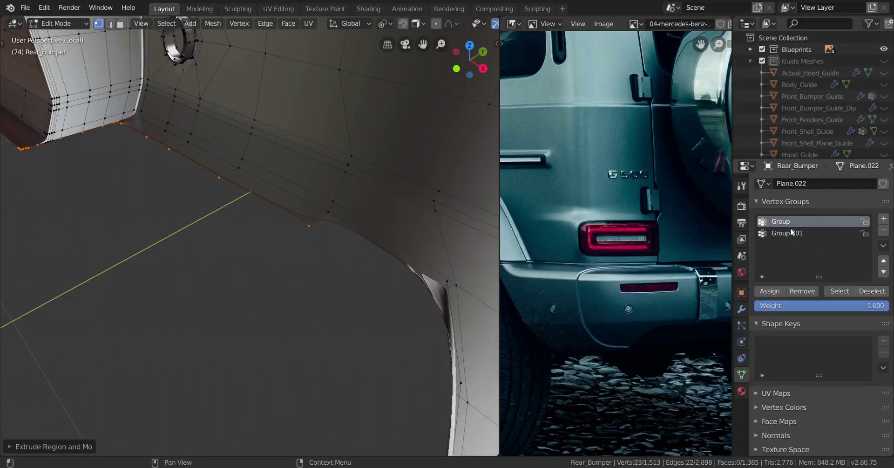
{"action": "left_click", "coordinate": [802, 291]}
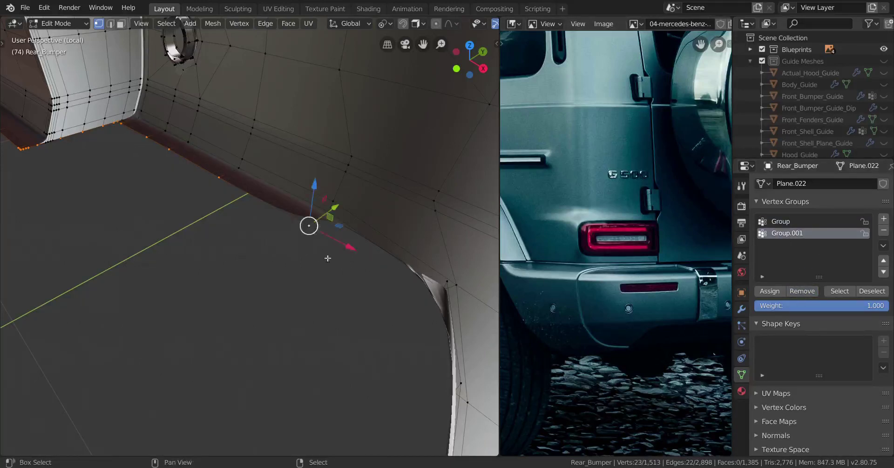
{"action": "key", "text": "s"}
{"action": "key", "text": "x"}
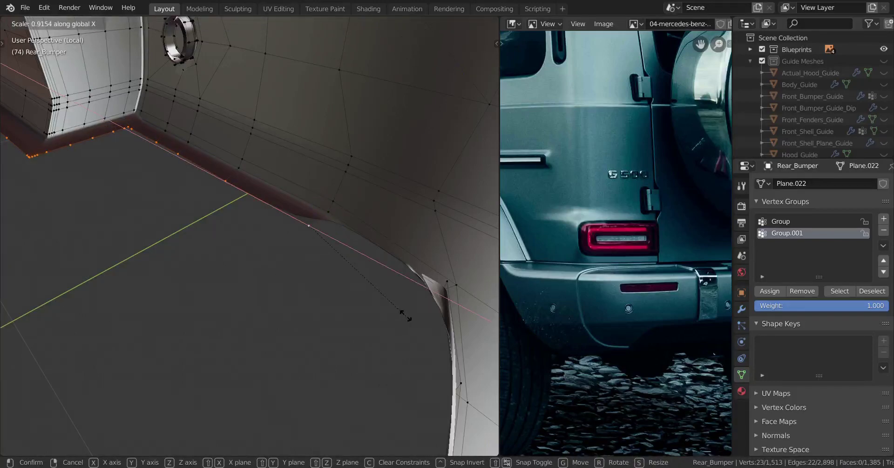
{"action": "left_click", "coordinate": [373, 296]}
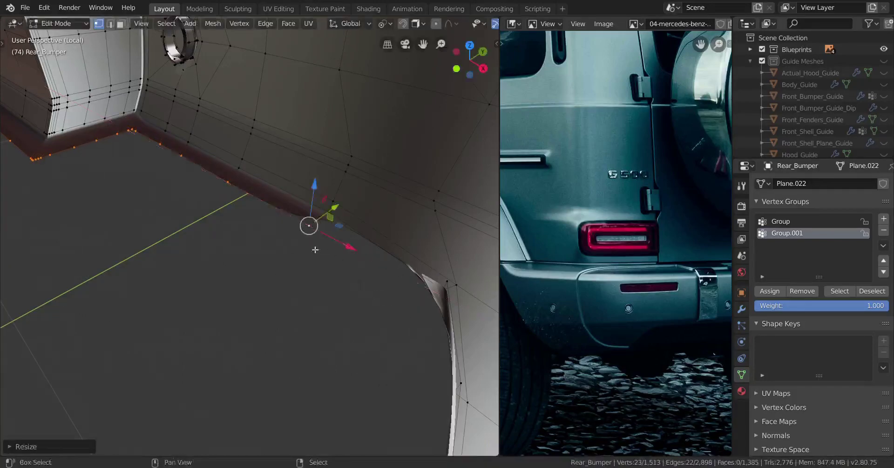
Move the upper end vertex of the bottom side lip along global Y toward the neighbouring lip.
{"action": "middle_click_drag", "start_coordinate": [373, 296], "coordinate": [495, 320]}
{"action": "middle_click_drag", "start_coordinate": [217, 193], "coordinate": [266, 203]}
{"action": "key", "text": "g"}
{"action": "key", "text": "y"}
{"action": "left_click", "coordinate": [300, 242]}
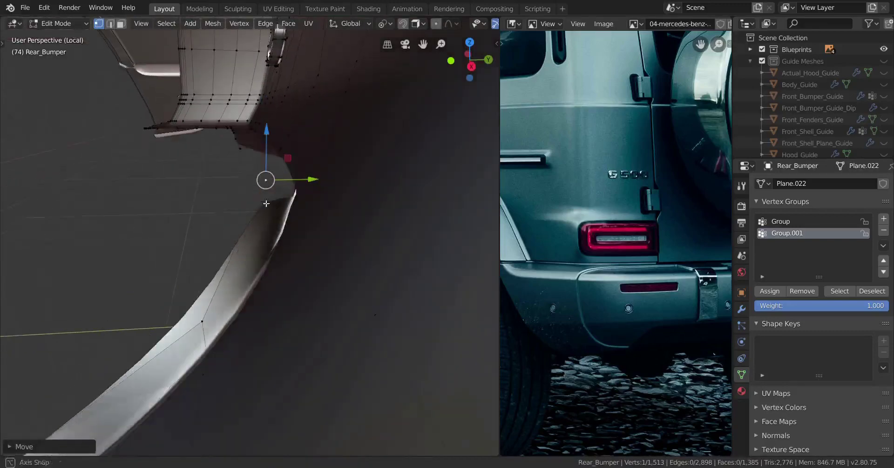
{"action": "middle_click_drag", "start_coordinate": [245, 163], "coordinate": [247, 210]}
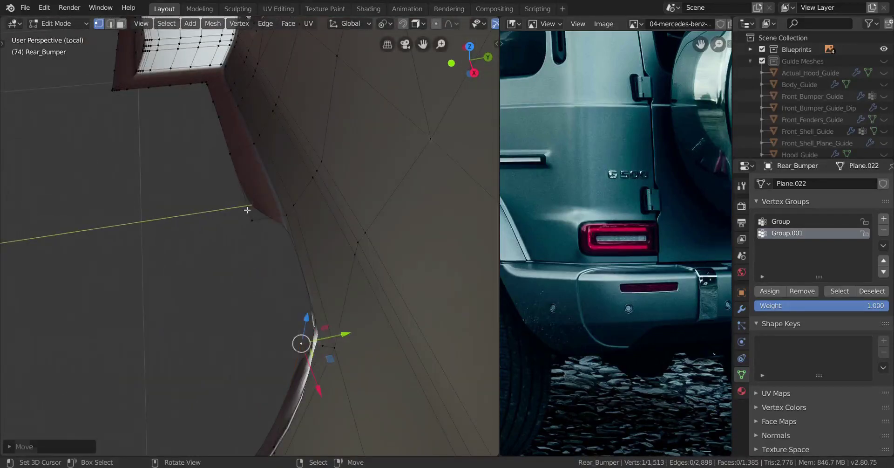
Adjust the single end vertices on both sides of the gap between the lips along global Y.
{"action": "left_click_drag", "start_coordinate": [294, 214], "coordinate": [324, 213]}
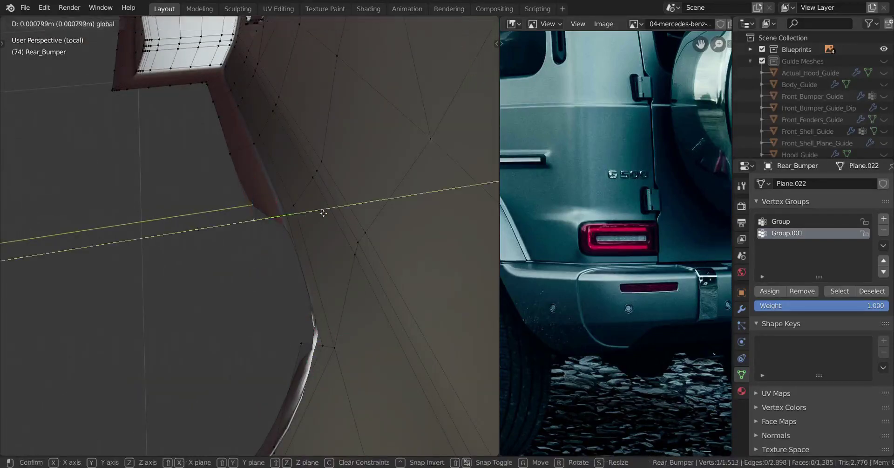
{"action": "right_click", "coordinate": [371, 214]}
{"action": "middle_click_drag", "start_coordinate": [295, 335], "coordinate": [293, 297]}
{"action": "left_click_drag", "start_coordinate": [318, 262], "coordinate": [305, 269]}
{"action": "middle_click_drag", "start_coordinate": [304, 280], "coordinate": [308, 251]}
{"action": "left_click", "coordinate": [308, 198]}
{"action": "left_click_drag", "start_coordinate": [344, 202], "coordinate": [326, 208]}
Check the gap between the two lips in Object Mode and fill it with a face.
{"action": "mouse_move", "coordinate": [228, 290]}
{"action": "middle_mouse_down"}
{"action": "mouse_move", "coordinate": [245, 267]}
{"action": "mouse_move", "coordinate": [274, 268]}
{"action": "mouse_move", "coordinate": [240, 299]}
{"action": "middle_mouse_up"}
{"action": "key", "text": "Tab"}
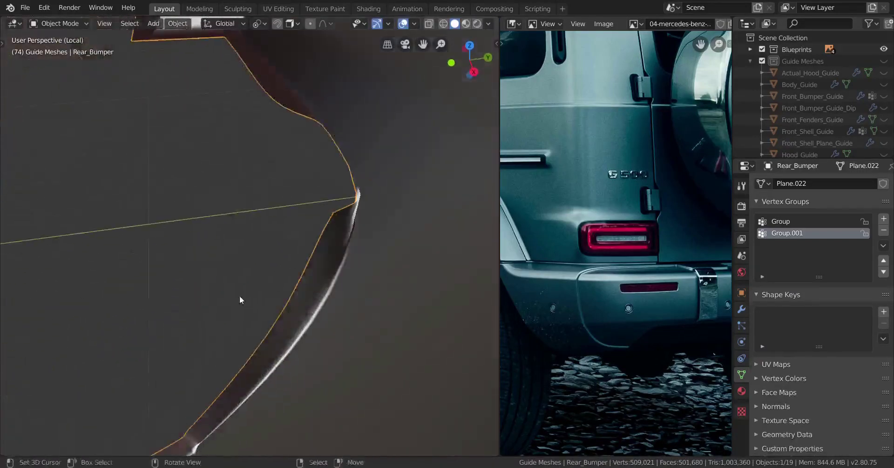
{"action": "key", "text": "Tab"}
{"action": "middle_click_drag", "start_coordinate": [312, 238], "coordinate": [300, 235]}
{"action": "key", "text": "f"}
{"action": "middle_click_drag", "start_coordinate": [351, 225], "coordinate": [361, 210]}
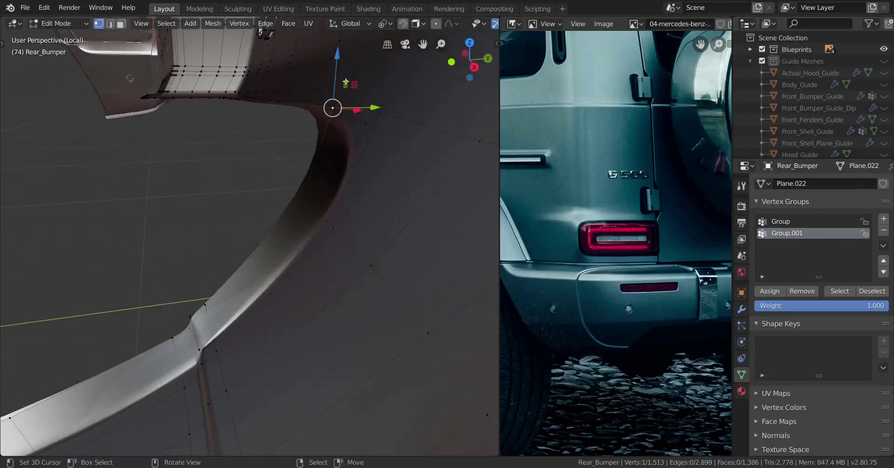
Move the vertex at the lip junction along global Z and check the joined lip in Object Mode.
{"action": "key", "text": "g"}
{"action": "key", "text": "z"}
{"action": "left_click", "coordinate": [330, 177]}
{"action": "key", "text": "Tab"}
{"action": "middle_click_drag", "start_coordinate": [306, 200], "coordinate": [257, 250]}
{"action": "key", "text": "Tab"}
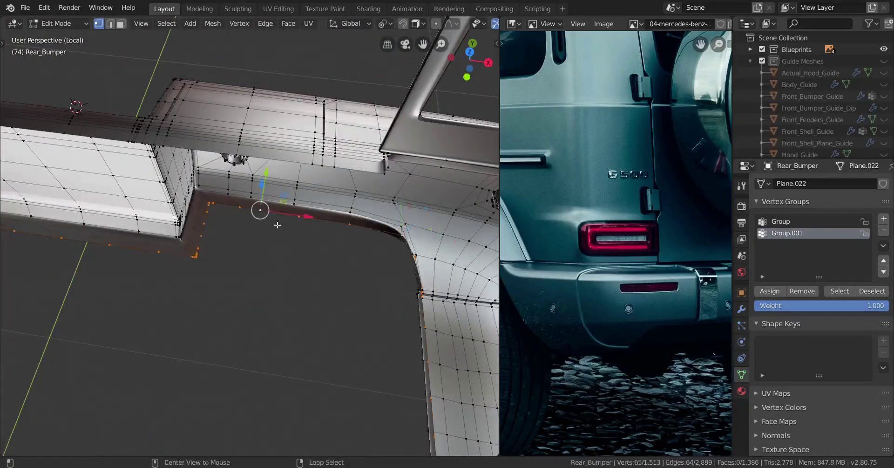
Clear the 65-vertex lip edge selection and add a centred loop cut along the bumper's lower edge beside the inward lip.
{"action": "middle_click_drag", "start_coordinate": [443, 276], "coordinate": [333, 262]}
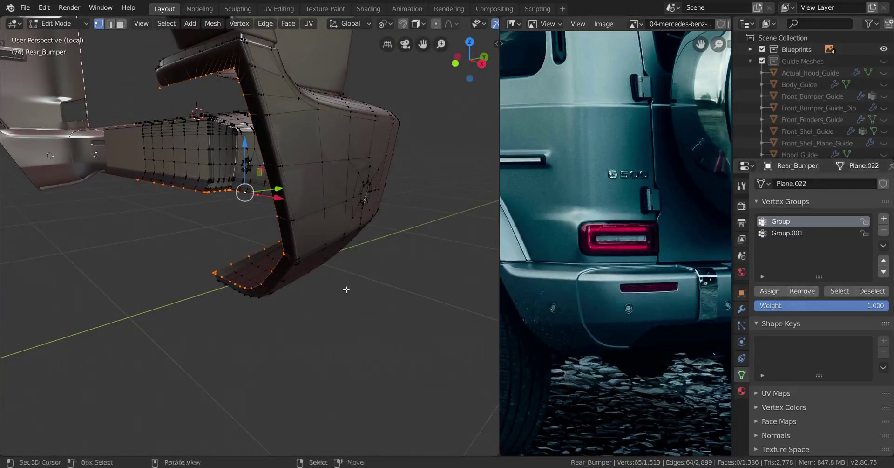
{"action": "middle_click_drag", "start_coordinate": [345, 288], "coordinate": [399, 306]}
{"action": "scroll", "coordinate": [398, 306], "scroll_direction": "up", "scroll_amount": 3}
{"action": "key", "text": "a"}
{"action": "key", "text": "a"}
{"action": "middle_click_drag", "start_coordinate": [345, 325], "coordinate": [368, 314]}
{"action": "middle_click_drag", "start_coordinate": [310, 319], "coordinate": [268, 352]}
{"action": "scroll", "coordinate": [261, 353], "scroll_direction": "up", "scroll_amount": 3}
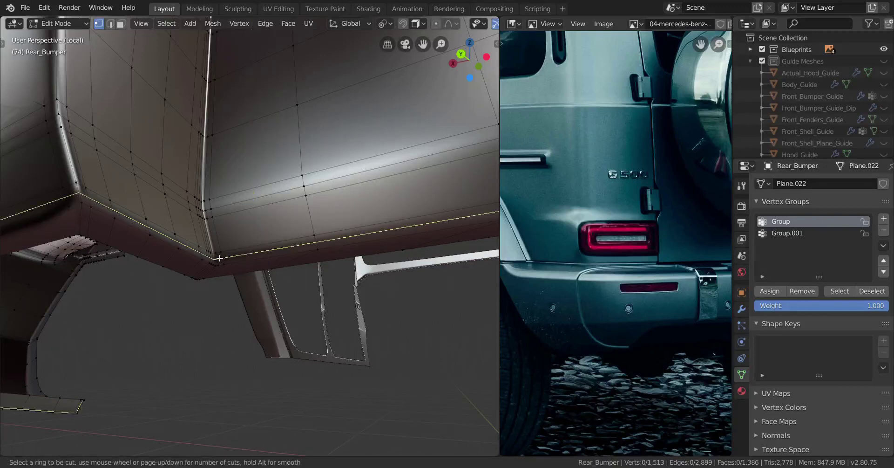
{"action": "left_click", "coordinate": [236, 270]}
{"action": "right_click", "coordinate": [236, 270]}
{"action": "middle_click_drag", "start_coordinate": [237, 270], "coordinate": [287, 301], "text": "shift"}
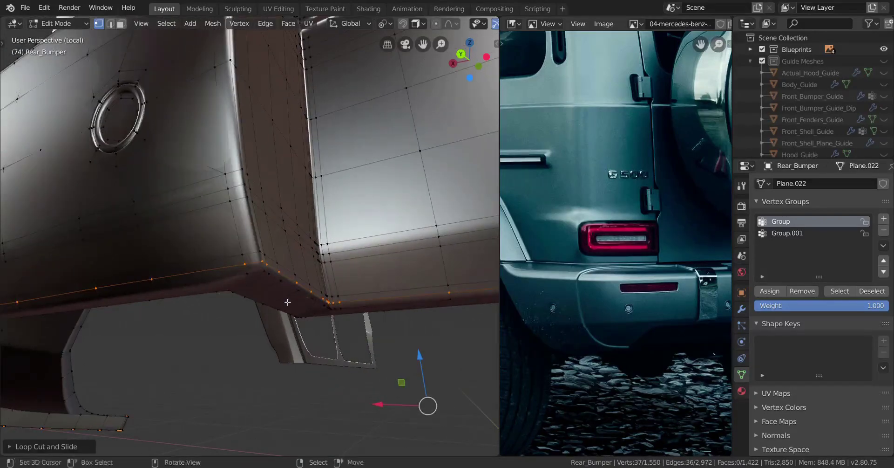
Select the 36-vertex loop along the lower edge, remove it from the Group vertex group and check it in Object Mode.
{"action": "right_click", "coordinate": [224, 278], "text": "alt"}
{"action": "scroll", "coordinate": [233, 315], "scroll_direction": "down", "scroll_amount": 5}
{"action": "middle_click_drag", "start_coordinate": [233, 315], "coordinate": [340, 295]}
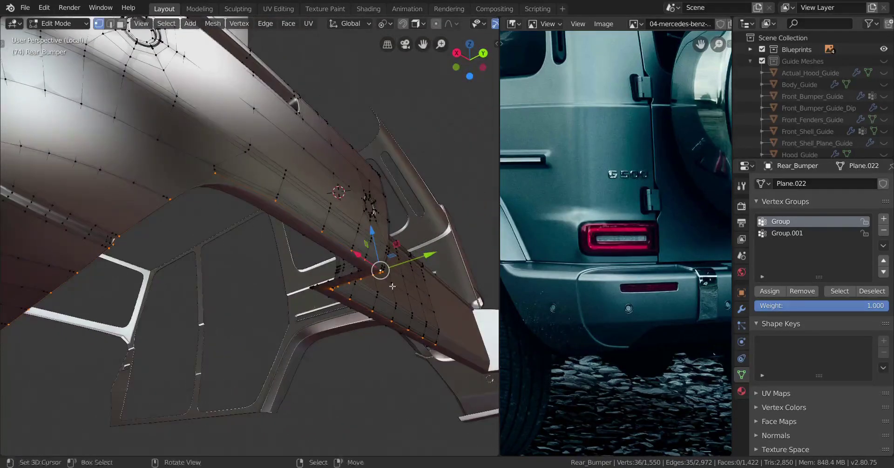
{"action": "left_click", "coordinate": [795, 294]}
{"action": "key", "text": "Tab"}
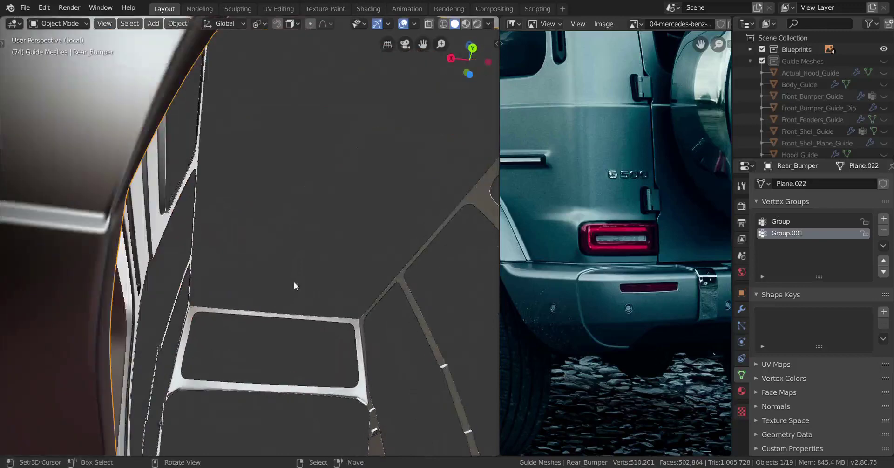
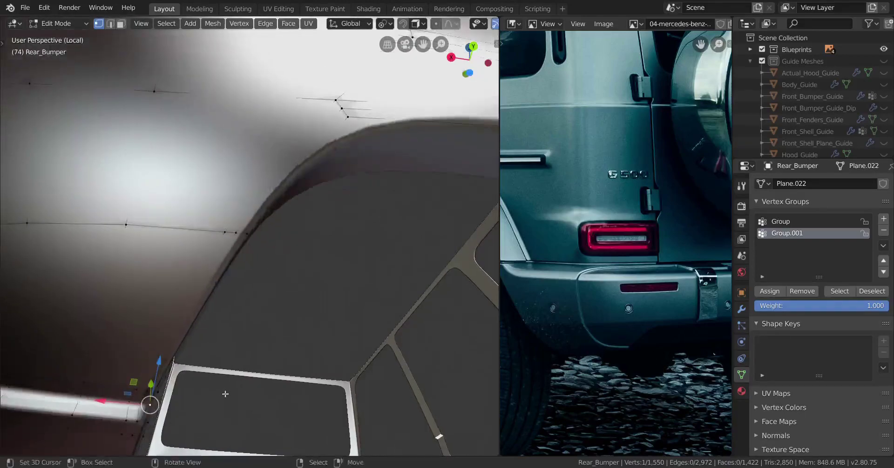
Inspect the wheel-arch lip shading and remove the selected single vertex at the lip from the Group.001 vertex group.
{"action": "key", "text": "Tab"}
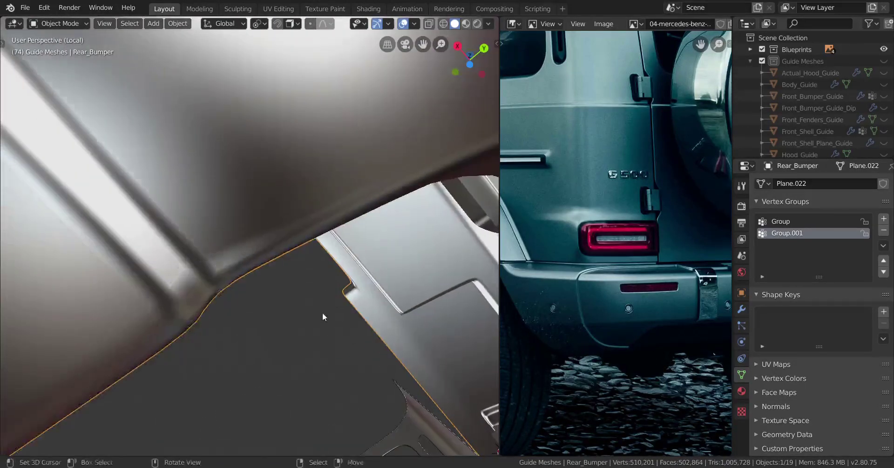
{"action": "key", "text": "Tab"}
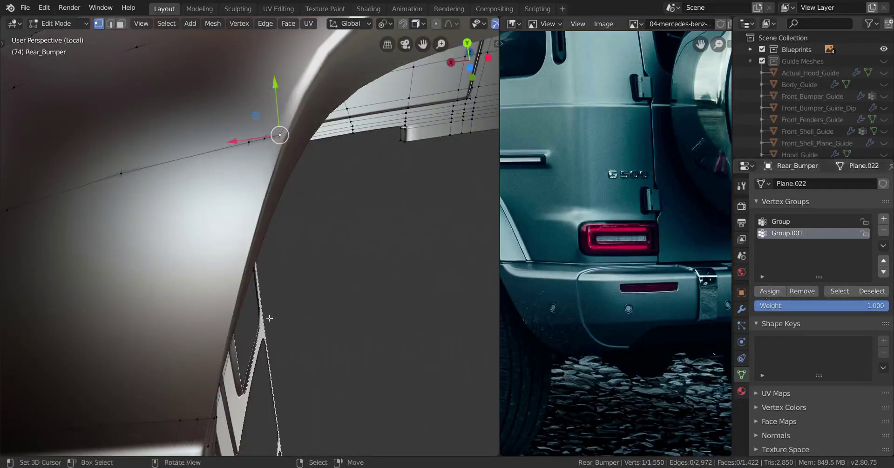
{"action": "middle_click_drag", "start_coordinate": [269, 318], "coordinate": [303, 320]}
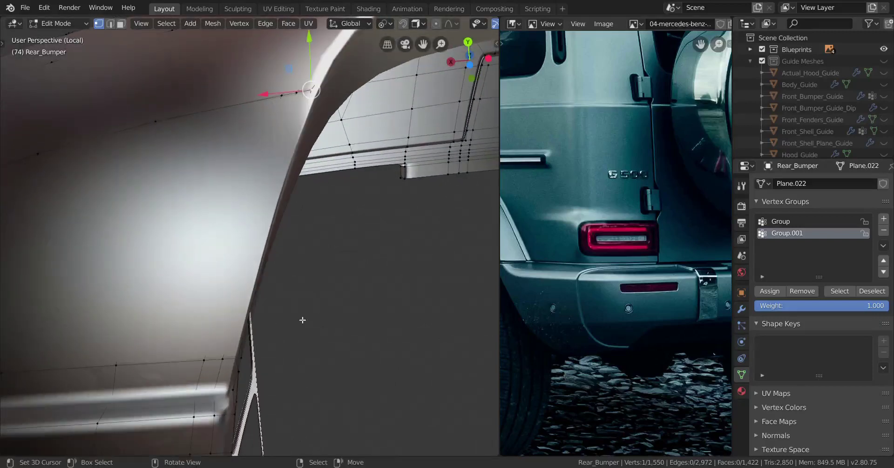
{"action": "middle_click_drag", "start_coordinate": [354, 353], "coordinate": [336, 282]}
{"action": "left_click", "coordinate": [803, 292]}
{"action": "middle_click_drag", "start_coordinate": [336, 282], "coordinate": [251, 337]}
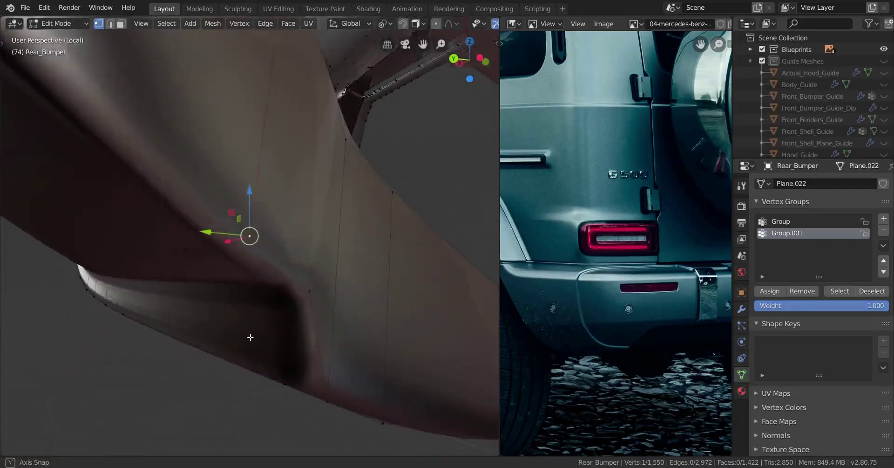
Try raising the lip vertex along global Z, and test the neighbouring vertex's membership in Group.001.
{"action": "left_click_drag", "start_coordinate": [250, 195], "coordinate": [252, 186]}
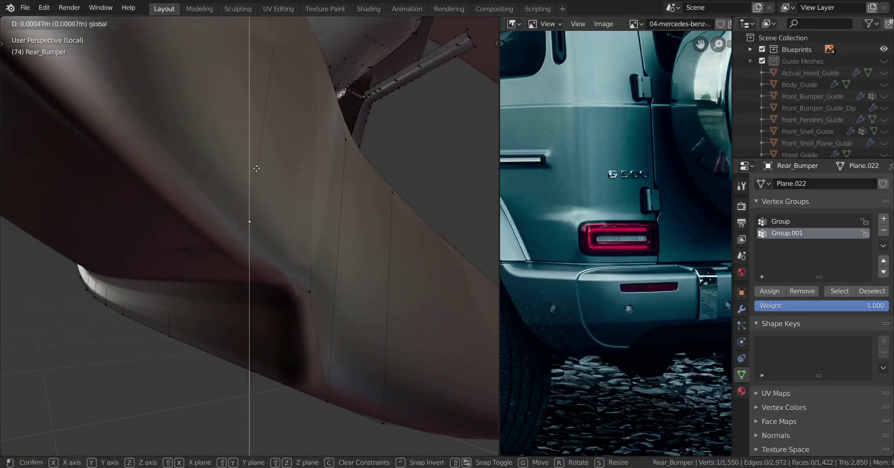
{"action": "right_click", "coordinate": [186, 297]}
{"action": "middle_click_drag", "start_coordinate": [186, 297], "coordinate": [185, 266]}
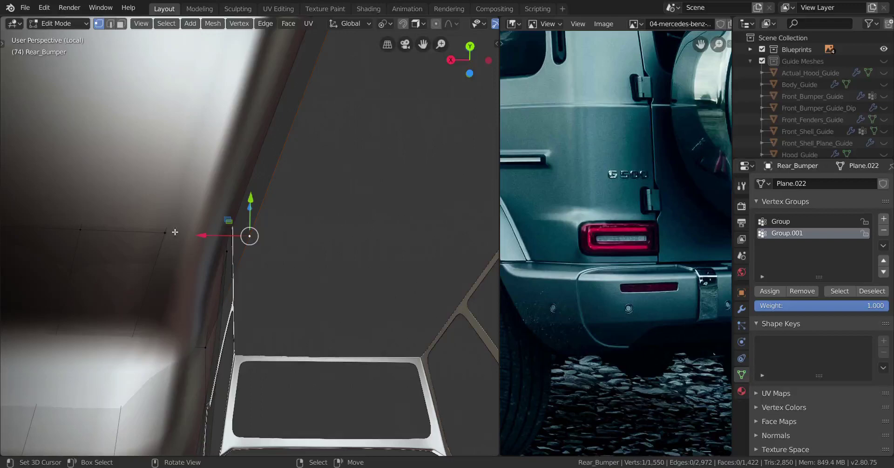
{"action": "middle_click_drag", "start_coordinate": [175, 231], "coordinate": [277, 255]}
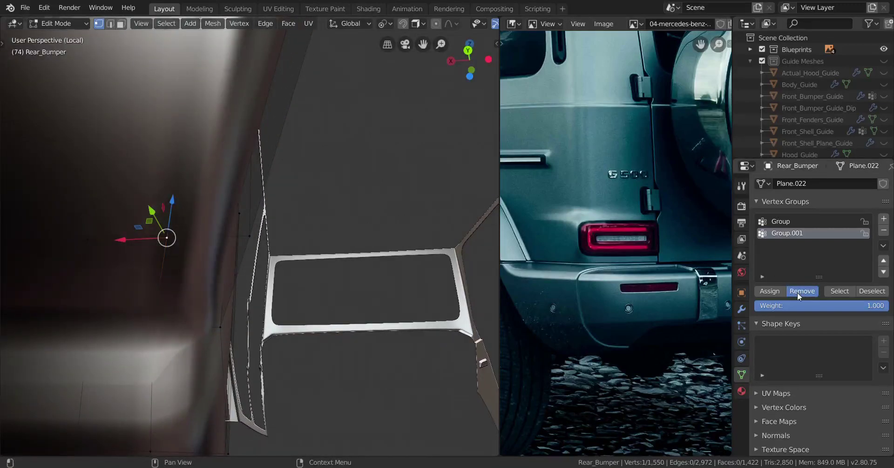
{"action": "middle_click_drag", "start_coordinate": [180, 312], "coordinate": [214, 286]}
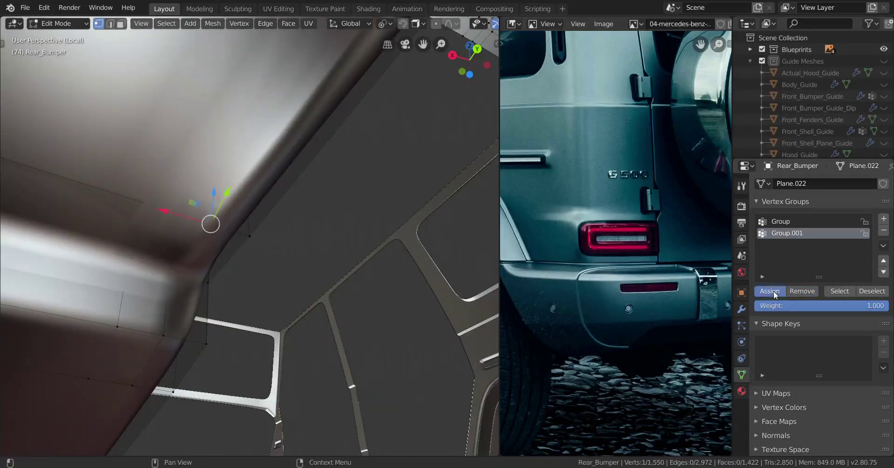
{"action": "middle_click_drag", "start_coordinate": [299, 302], "coordinate": [246, 329]}
{"action": "key", "text": "g"}
{"action": "key", "text": "g"}
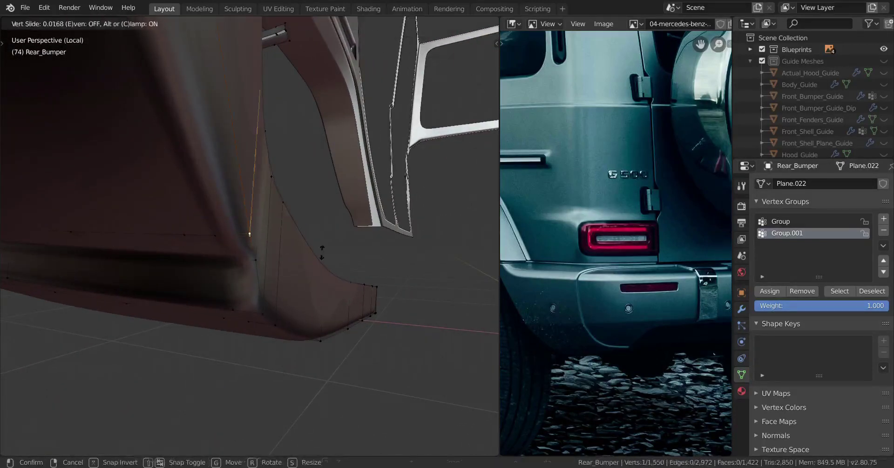
{"action": "right_click", "coordinate": [342, 213]}
Inspect the bumper's side lip around the end vertex of the horizontal row in Edit and Object Mode.
{"action": "middle_click_drag", "start_coordinate": [341, 213], "coordinate": [279, 312]}
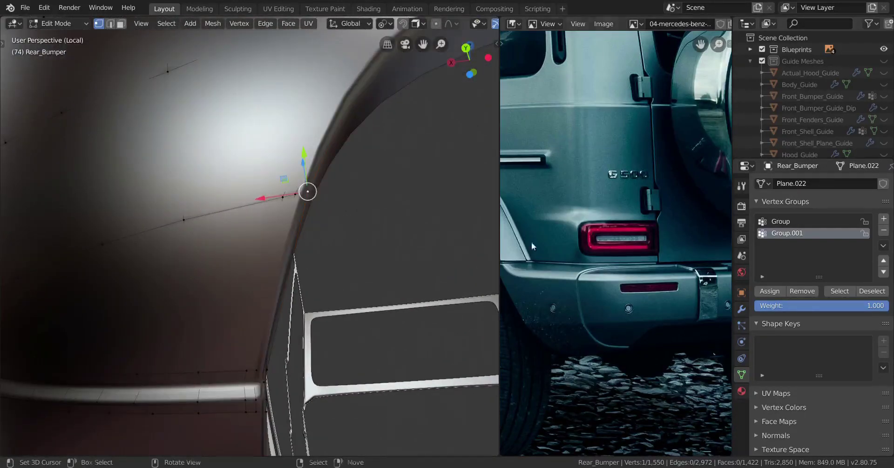
{"action": "middle_click_drag", "start_coordinate": [422, 343], "coordinate": [447, 326]}
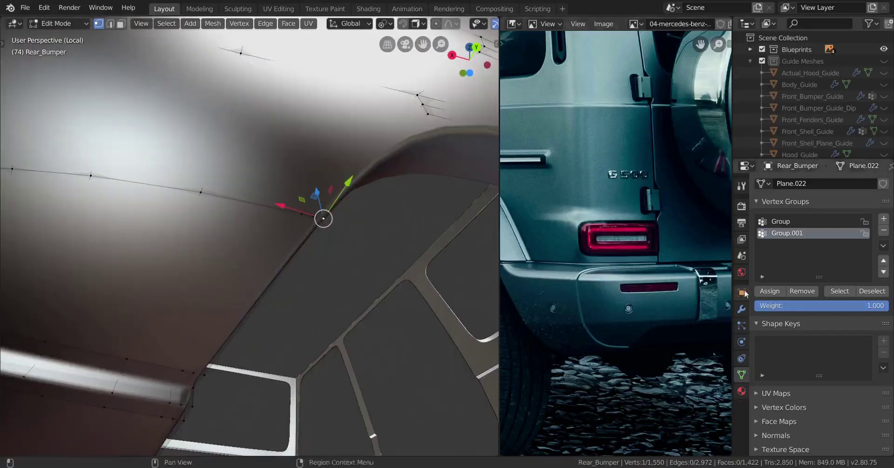
{"action": "middle_click_drag", "start_coordinate": [321, 326], "coordinate": [262, 311]}
{"action": "key", "text": "Tab"}
{"action": "key", "text": "Tab"}
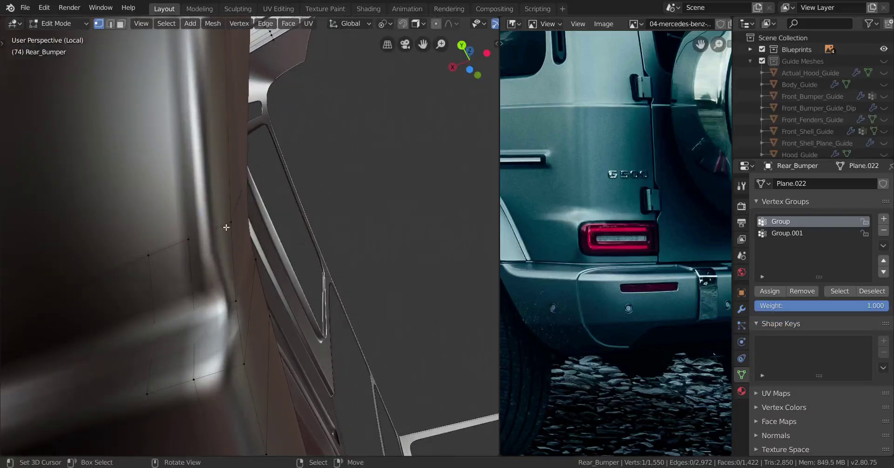
Vertex-slide the single vertex beside the lip bend along its edge and compare the shading in Object Mode.
{"action": "right_click", "coordinate": [266, 275]}
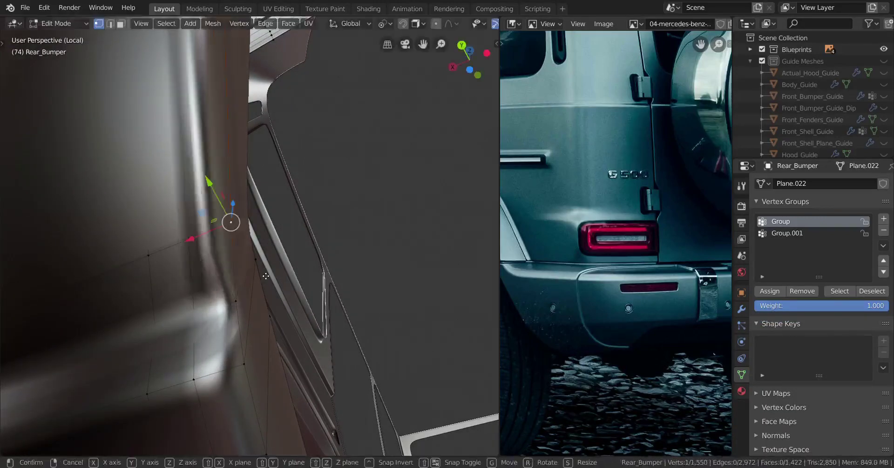
{"action": "key", "text": "g"}
{"action": "key", "text": "g"}
{"action": "left_click", "coordinate": [279, 248]}
{"action": "middle_click_drag", "start_coordinate": [275, 265], "coordinate": [264, 329]}
{"action": "key", "text": "Tab"}
{"action": "key", "text": "Tab"}
{"action": "key", "text": "Tab"}
{"action": "key", "text": "Tab"}
{"action": "scroll", "coordinate": [264, 329], "scroll_direction": "up", "scroll_amount": 2}
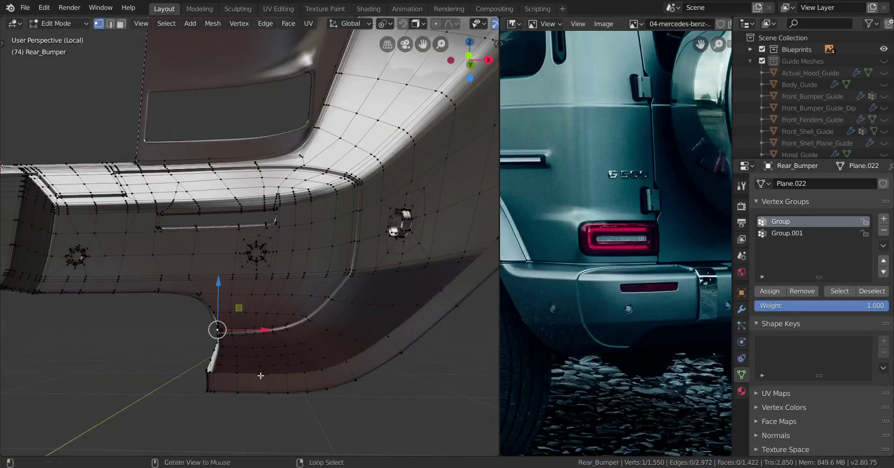
Try filling the closed loop around the inner lip border with a single face and insetting it slightly, and delete the inset vertices.
{"action": "middle_click_drag", "start_coordinate": [211, 307], "coordinate": [236, 327]}
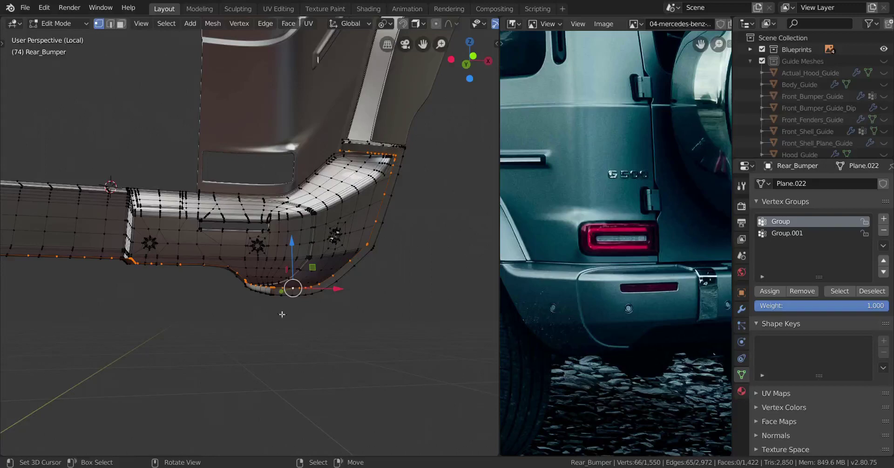
{"action": "scroll", "coordinate": [332, 214], "scroll_direction": "up", "scroll_amount": 2}
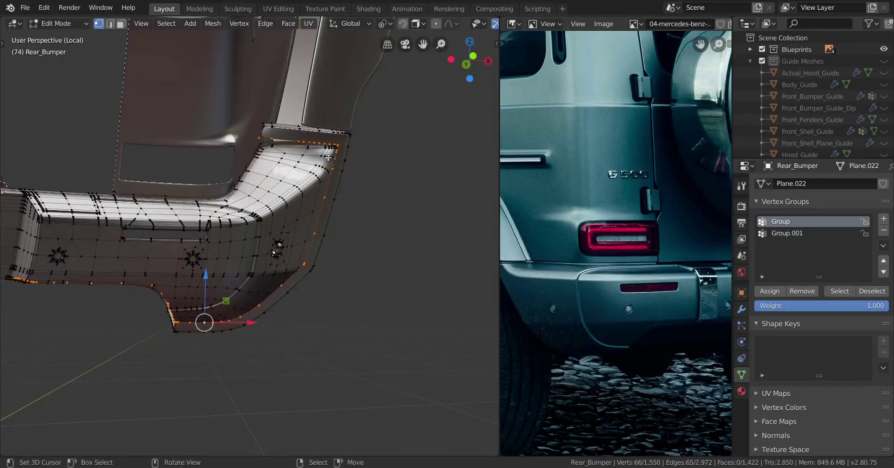
{"action": "scroll", "coordinate": [323, 288], "scroll_direction": "up", "scroll_amount": 3}
{"action": "middle_click_drag", "start_coordinate": [349, 308], "coordinate": [321, 328], "text": "shift"}
{"action": "scroll", "coordinate": [323, 329], "scroll_direction": "down", "scroll_amount": 1}
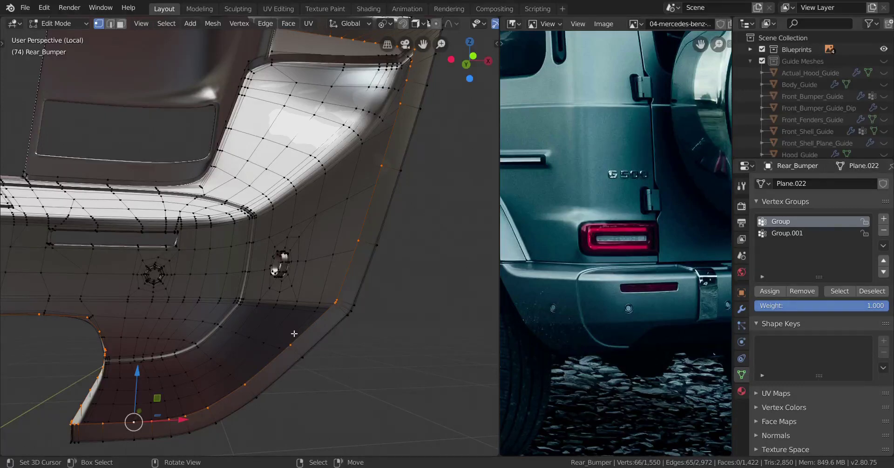
{"action": "key", "text": "f"}
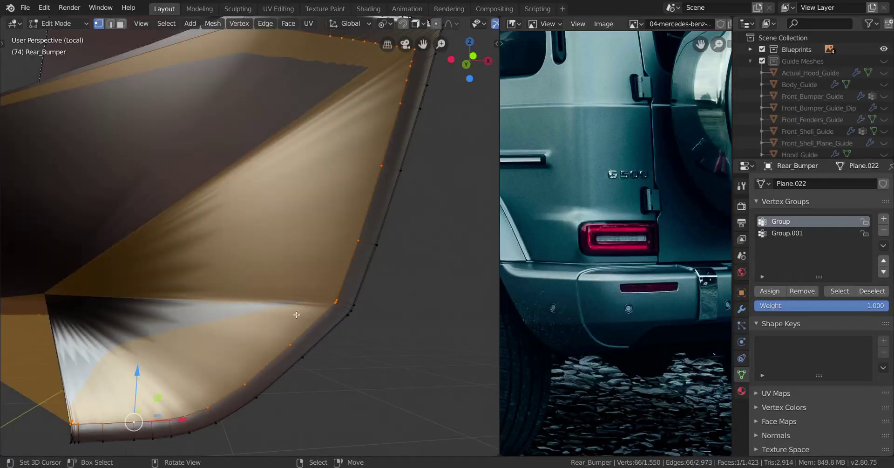
{"action": "key", "text": "i"}
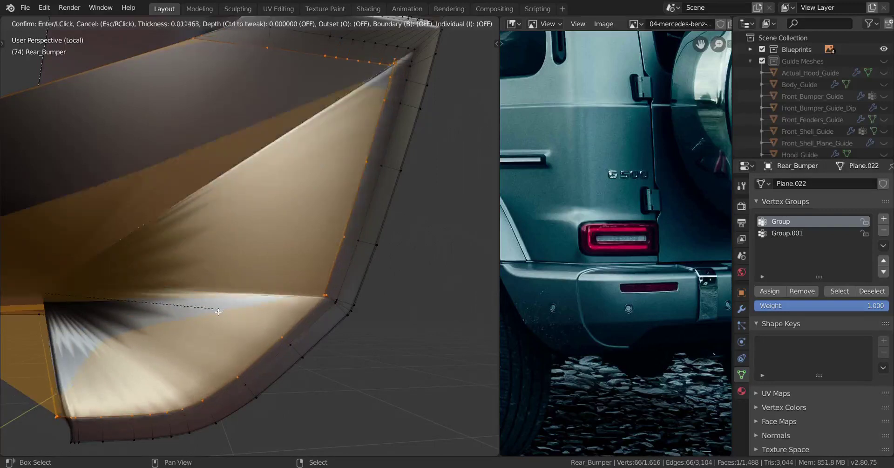
{"action": "left_click", "coordinate": [303, 310]}
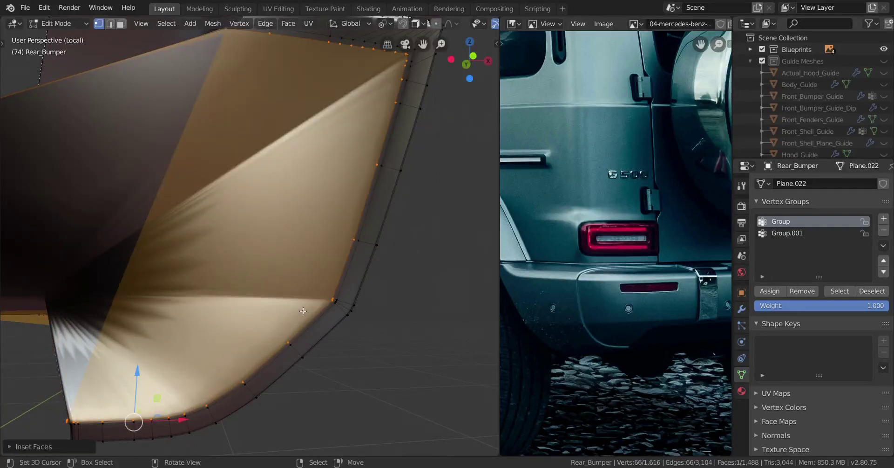
{"action": "key", "text": "x"}
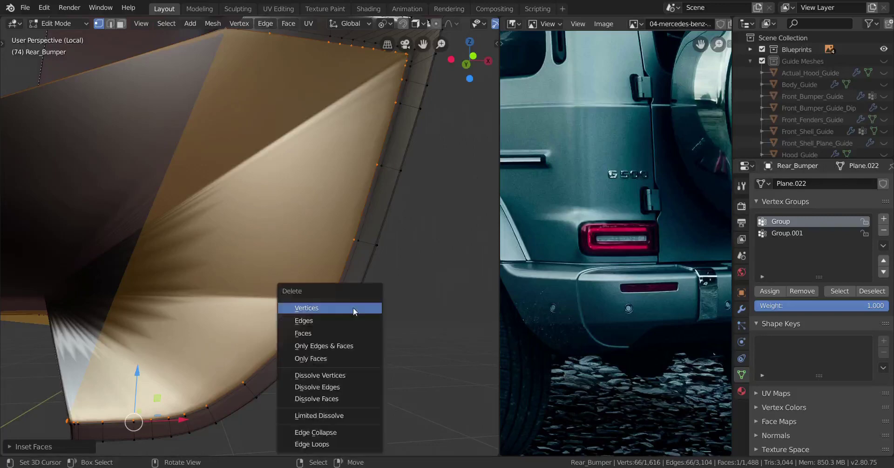
{"action": "left_click", "coordinate": [328, 310]}
Select the path of inner lip border vertices from the upper arm to the lower corner and extrude it slightly along global Y.
{"action": "scroll", "coordinate": [328, 309], "scroll_direction": "down", "scroll_amount": 6}
{"action": "mouse_move", "coordinate": [329, 309]}
{"action": "middle_mouse_down"}
{"action": "mouse_move", "coordinate": [324, 317]}
{"action": "mouse_move", "coordinate": [332, 317]}
{"action": "middle_mouse_up"}
{"action": "middle_click_drag", "start_coordinate": [333, 317], "coordinate": [265, 327], "text": "shift"}
{"action": "key", "text": "Tab"}
{"action": "key", "text": "Tab"}
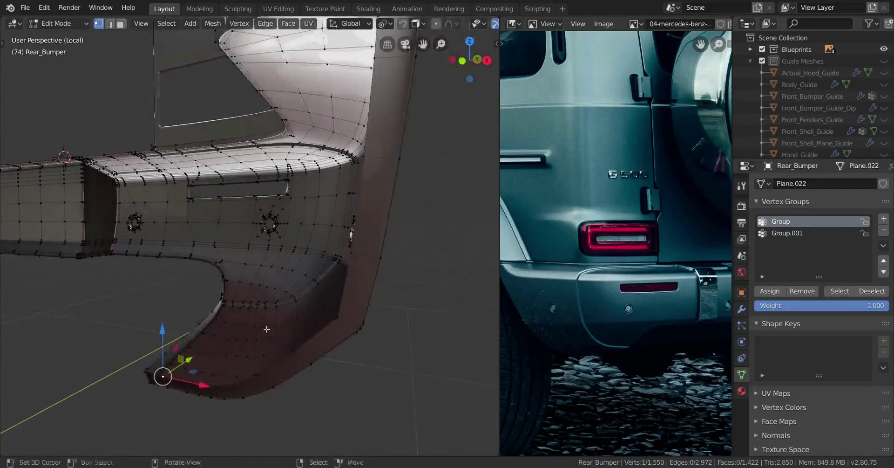
{"action": "middle_click_drag", "start_coordinate": [294, 288], "coordinate": [299, 260]}
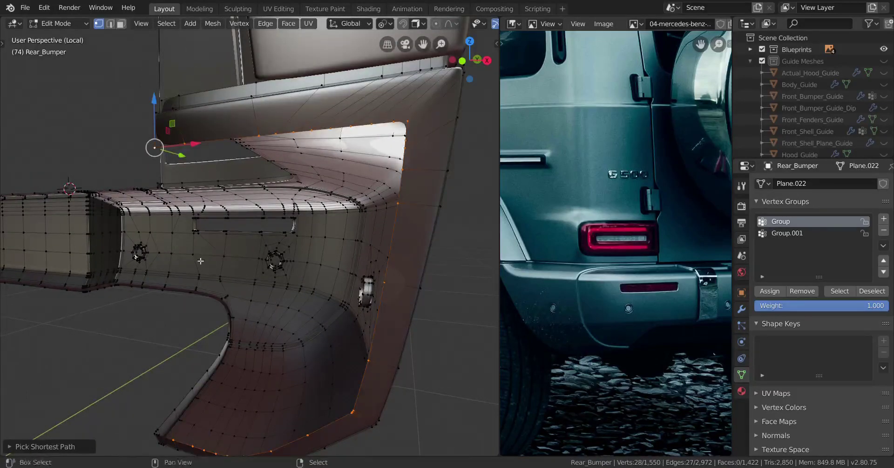
{"action": "scroll", "coordinate": [200, 261], "scroll_direction": "up", "scroll_amount": 3}
{"action": "middle_click_drag", "start_coordinate": [201, 260], "coordinate": [263, 275]}
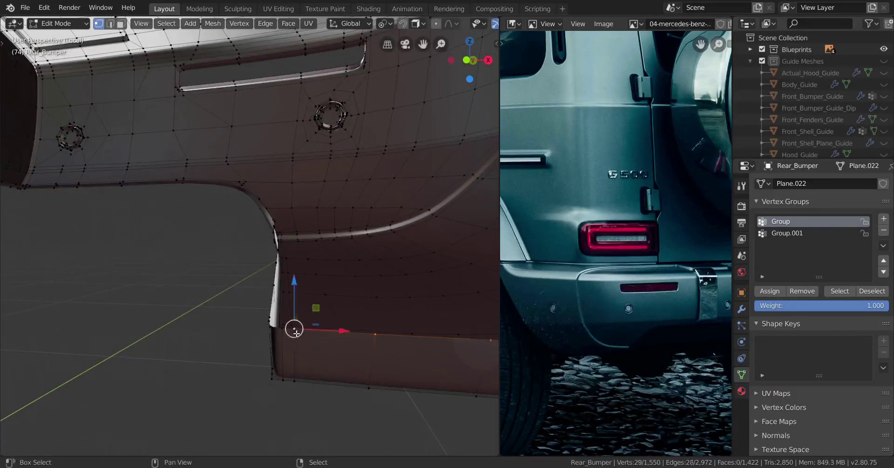
{"action": "middle_click_drag", "start_coordinate": [287, 333], "coordinate": [209, 355]}
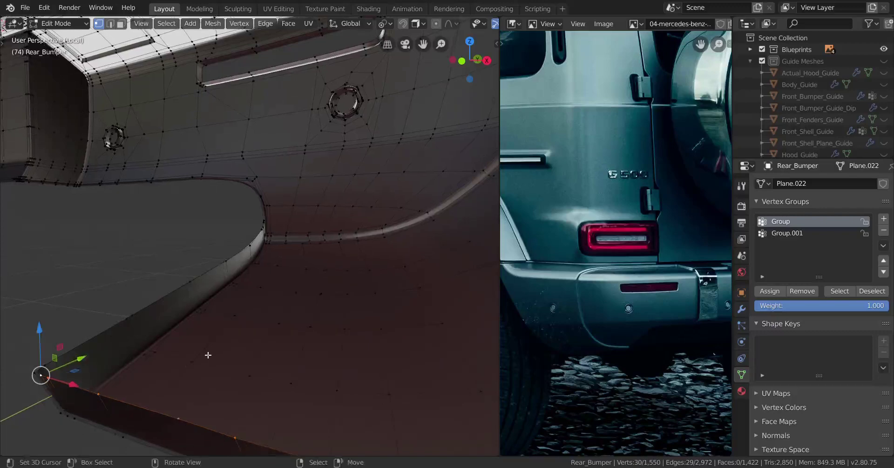
{"action": "key", "text": "g"}
{"action": "key", "text": "y"}
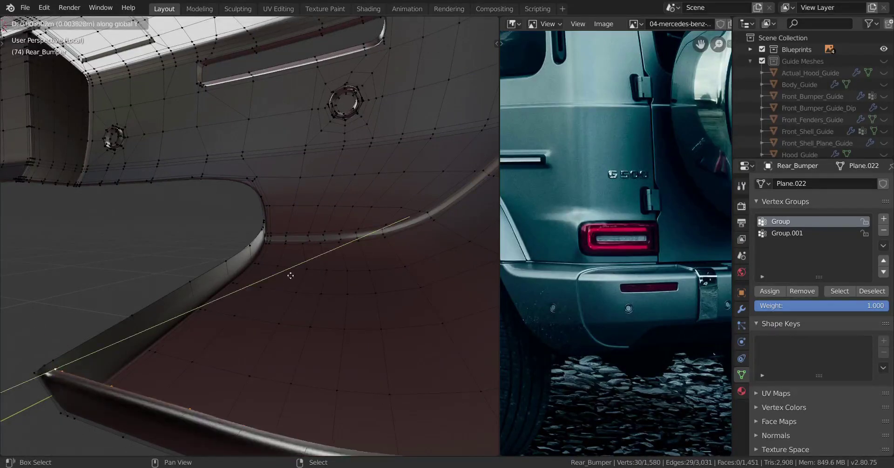
{"action": "left_click", "coordinate": [307, 255]}
Add a lengthwise loop cut along the newly extruded lip strip, without sliding it.
{"action": "middle_click_drag", "start_coordinate": [306, 253], "coordinate": [313, 280]}
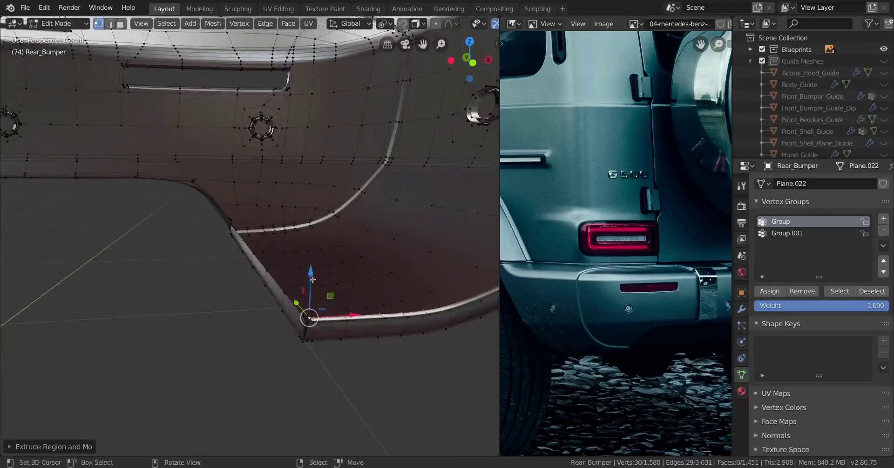
{"action": "scroll", "coordinate": [346, 318], "scroll_direction": "up", "scroll_amount": 2}
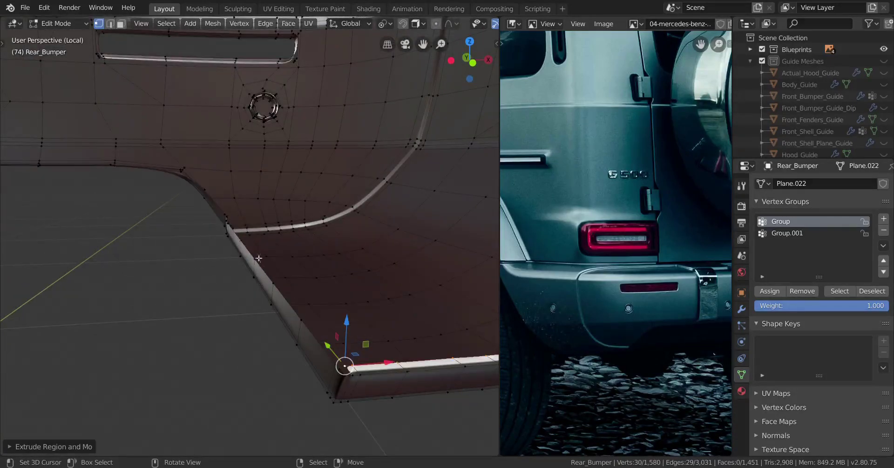
{"action": "middle_click_drag", "start_coordinate": [379, 337], "coordinate": [388, 303], "text": "shift"}
{"action": "scroll", "coordinate": [308, 323], "scroll_direction": "up", "scroll_amount": 3}
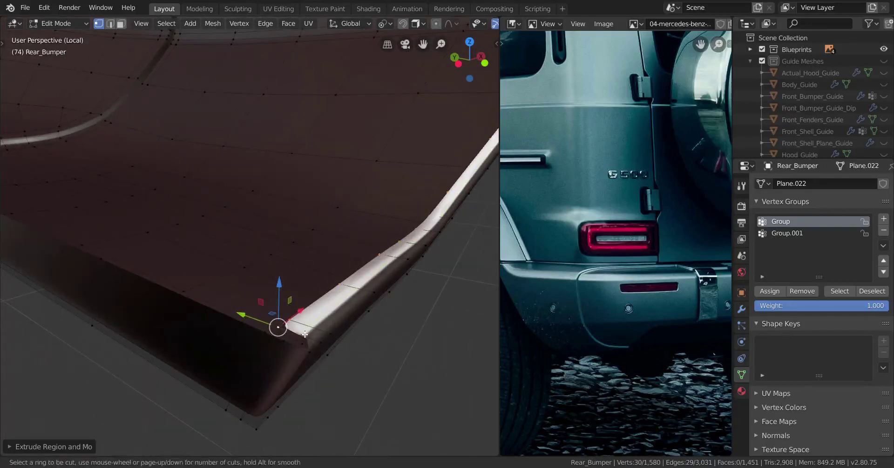
{"action": "left_click", "coordinate": [305, 334]}
{"action": "right_click", "coordinate": [305, 333]}
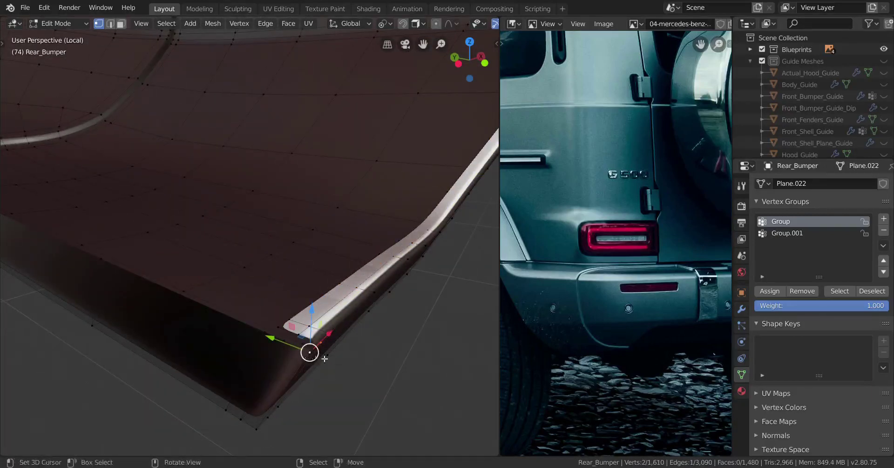
Fill the small gap between the extruded strip's lower end and the wheel-arch lip, and check the lip shading in Object Mode.
{"action": "middle_click_drag", "start_coordinate": [325, 359], "coordinate": [261, 307]}
{"action": "scroll", "coordinate": [324, 359], "scroll_direction": "down", "scroll_amount": 5}
{"action": "key", "text": "Tab"}
{"action": "middle_click_drag", "start_coordinate": [261, 307], "coordinate": [252, 356], "text": "shift"}
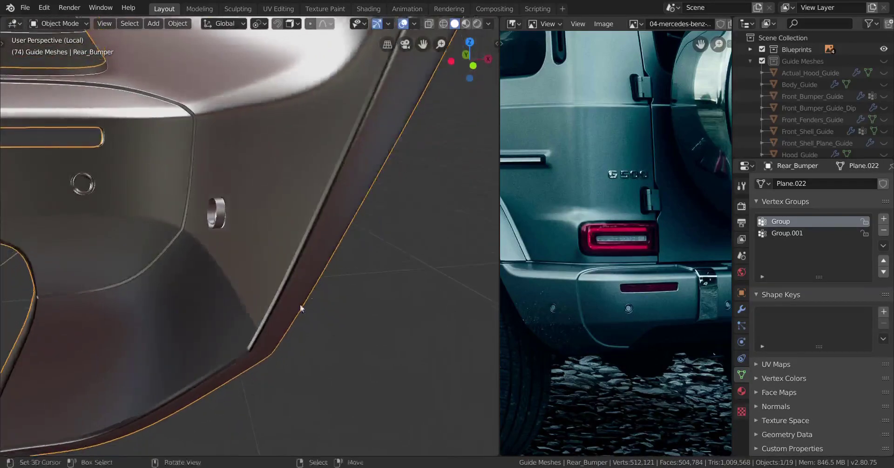
{"action": "middle_click_drag", "start_coordinate": [300, 304], "coordinate": [295, 285]}
{"action": "middle_click_drag", "start_coordinate": [295, 284], "coordinate": [284, 326], "text": "shift"}
{"action": "mouse_move", "coordinate": [284, 326]}
{"action": "middle_mouse_down", "text": "shift"}
{"action": "mouse_move", "coordinate": [316, 311]}
{"action": "mouse_move", "coordinate": [291, 317]}
{"action": "middle_mouse_up", "text": "shift"}
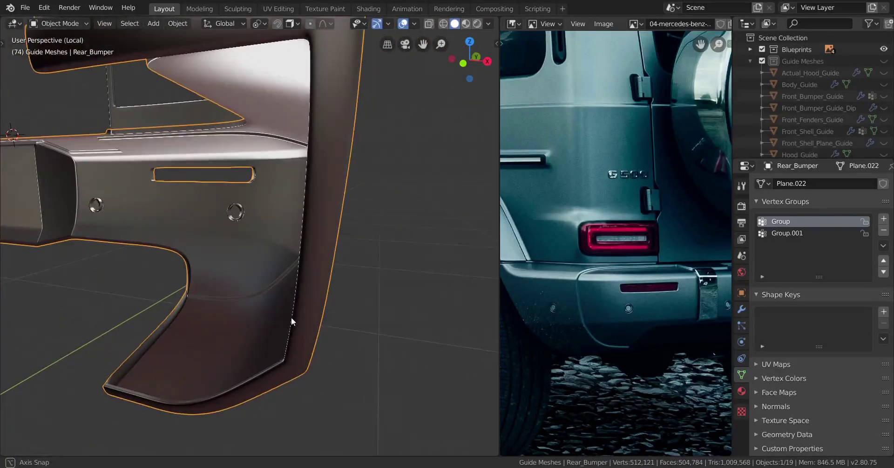
{"action": "middle_click_drag", "start_coordinate": [256, 293], "coordinate": [283, 312]}
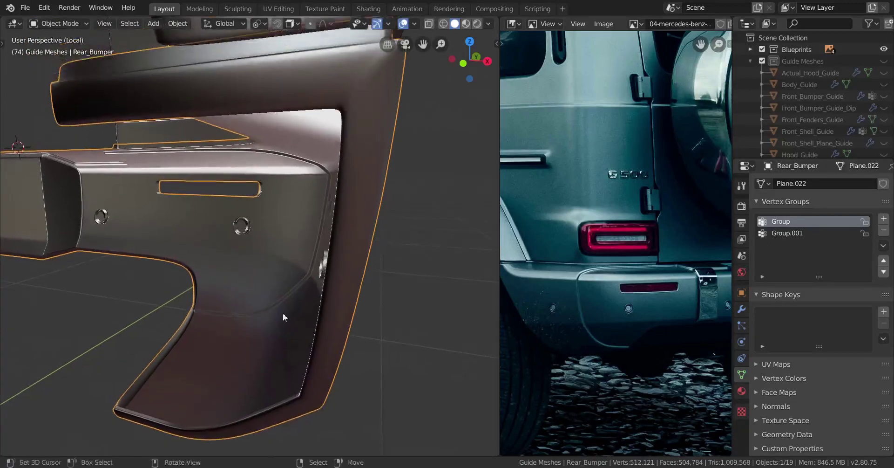
Try a centred loop cut around the wide inner face of the bumper lip, remove the loop, and inspect the bumper in Object Mode.
{"action": "key", "text": "Tab"}
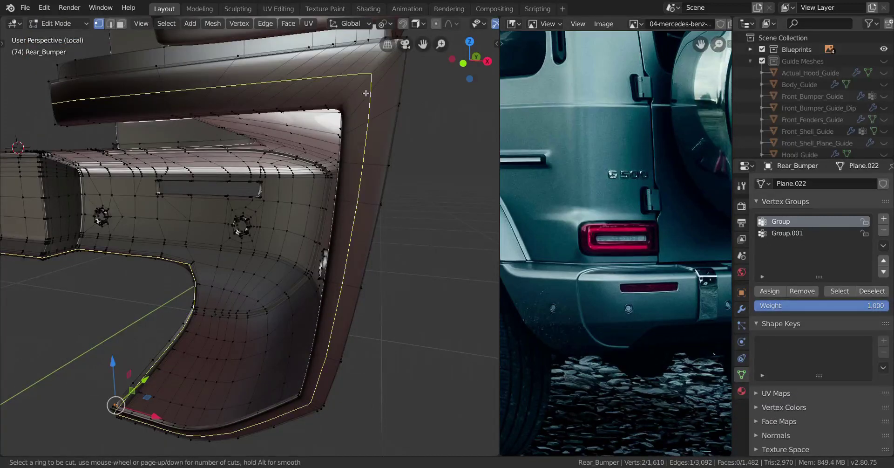
{"action": "left_click", "coordinate": [354, 93]}
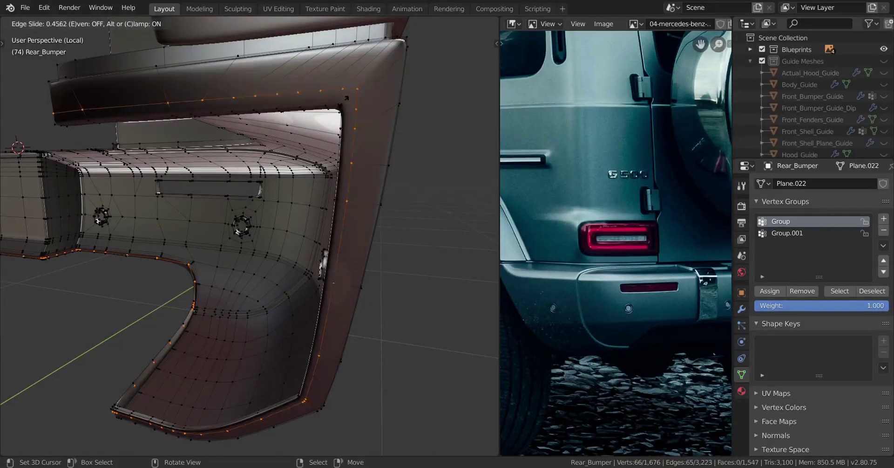
{"action": "left_click", "coordinate": [331, 114]}
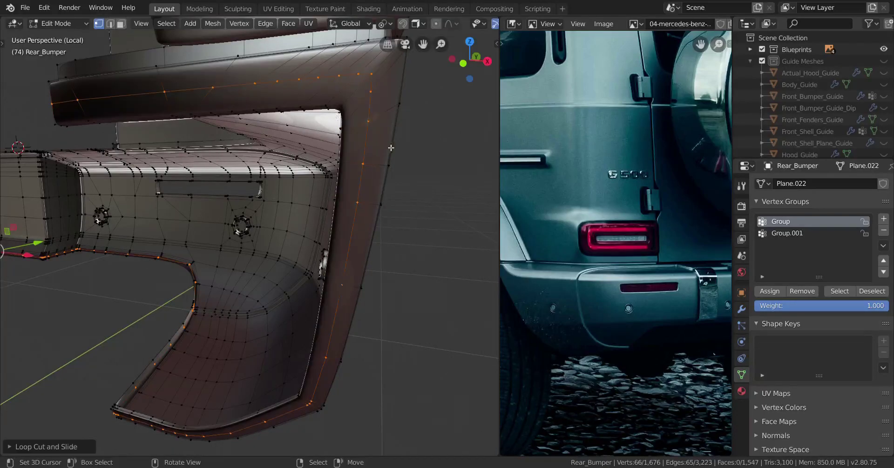
{"action": "key", "text": "x"}
{"action": "left_click", "coordinate": [368, 230]}
{"action": "key", "text": "Tab"}
{"action": "middle_click_drag", "start_coordinate": [367, 230], "coordinate": [295, 302]}
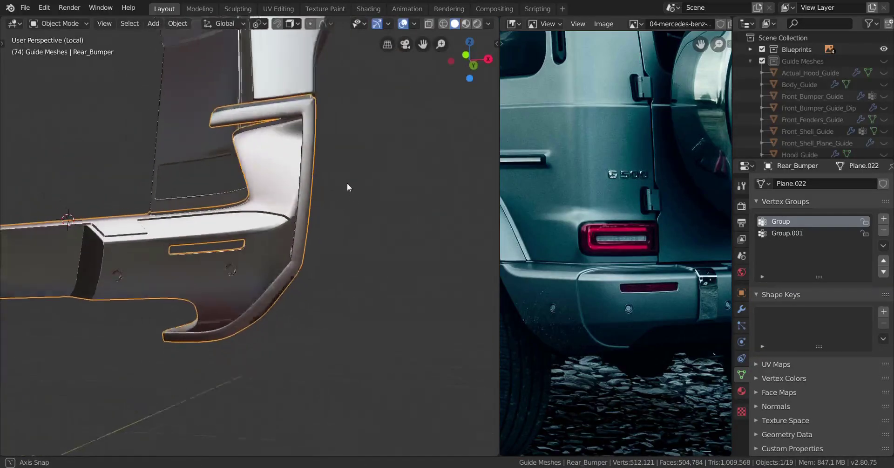
Deselect the bumper, leave local view to inspect the whole model, and isolate Rear_Bumper_Lower_Piece in local view.
{"action": "key", "text": "alt+a"}
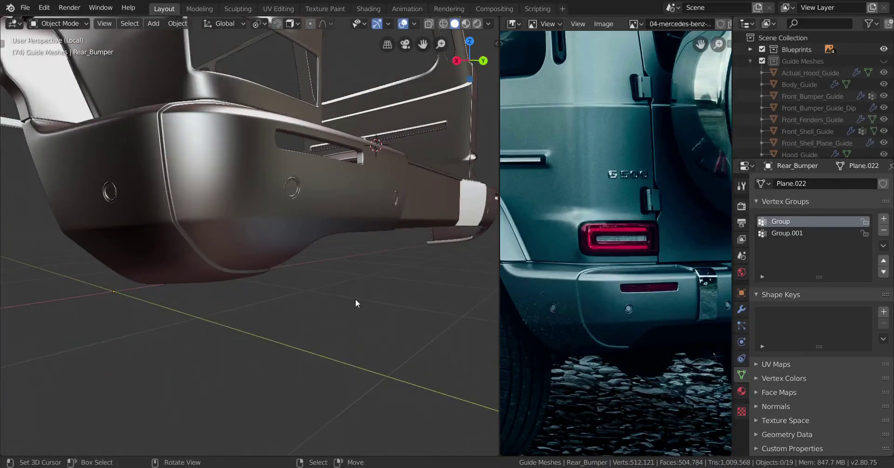
{"action": "middle_click_drag", "start_coordinate": [356, 302], "coordinate": [295, 243]}
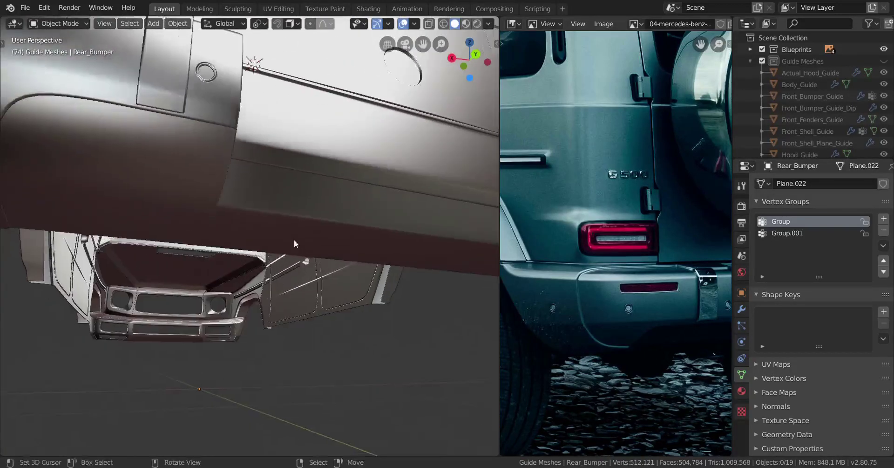
{"action": "middle_click_drag", "start_coordinate": [174, 203], "coordinate": [192, 222], "text": "shift"}
{"action": "right_click", "coordinate": [177, 205]}
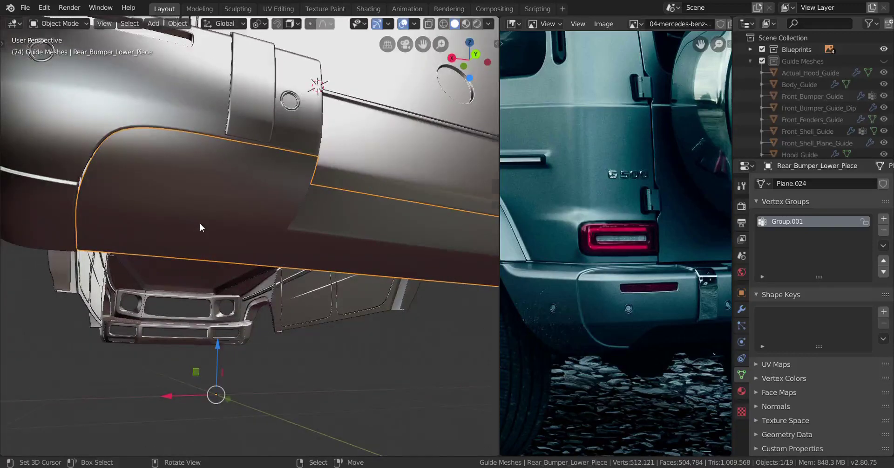
{"action": "key", "text": "KP_Divide"}
{"action": "middle_click_drag", "start_coordinate": [200, 223], "coordinate": [292, 301]}
{"action": "scroll", "coordinate": [292, 301], "scroll_direction": "up", "scroll_amount": 2}
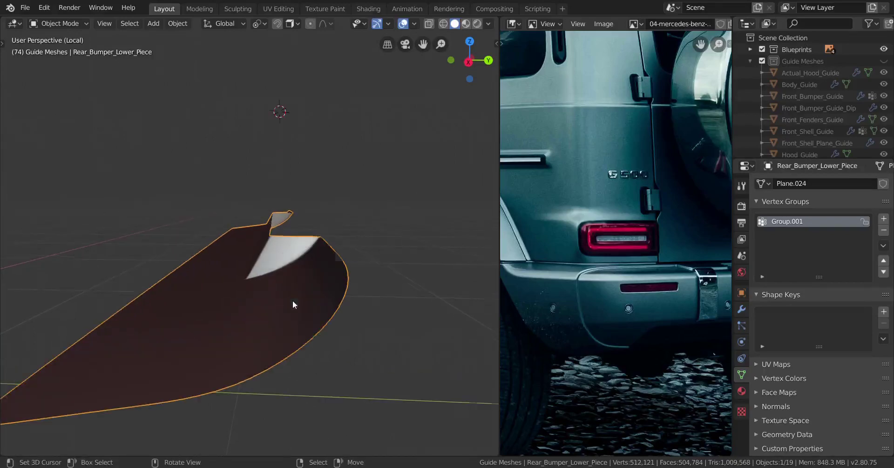
{"action": "scroll", "coordinate": [305, 303], "scroll_direction": "up", "scroll_amount": 1}
Add a Solidify modifier with Only Rim enabled to Rear_Bumper_Lower_Piece and apply it.
{"action": "left_click", "coordinate": [743, 310]}
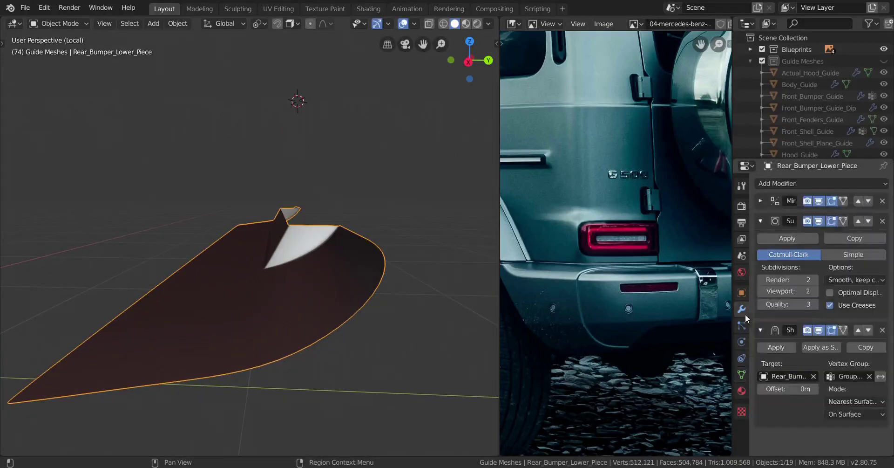
{"action": "left_click", "coordinate": [806, 183]}
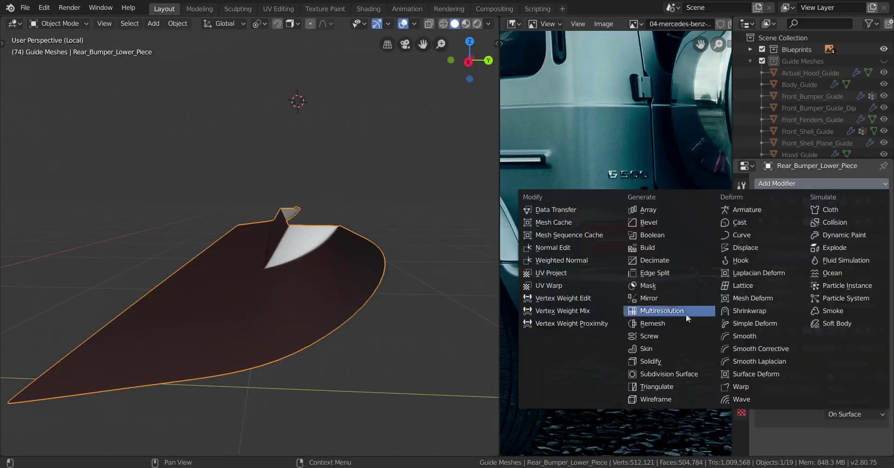
{"action": "left_click", "coordinate": [669, 361]}
{"action": "scroll", "coordinate": [380, 347], "scroll_direction": "up", "scroll_amount": 5}
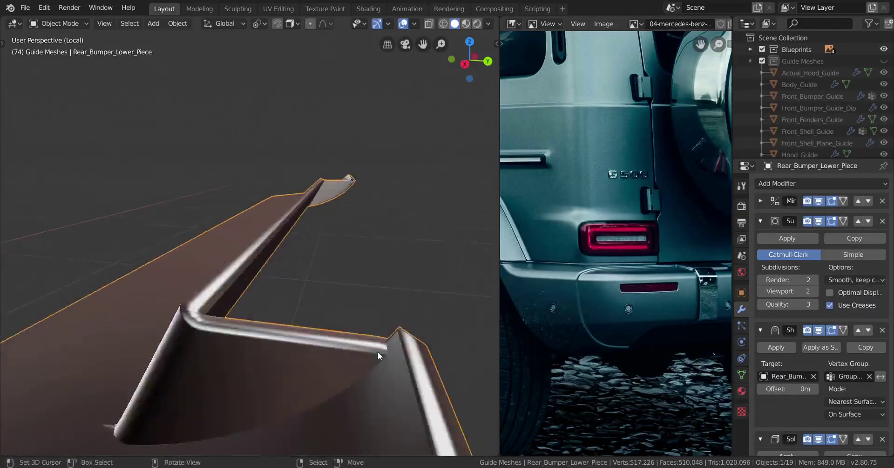
{"action": "scroll", "coordinate": [379, 352], "scroll_direction": "down", "scroll_amount": 1}
{"action": "middle_click_drag", "start_coordinate": [374, 344], "coordinate": [398, 317], "text": "shift"}
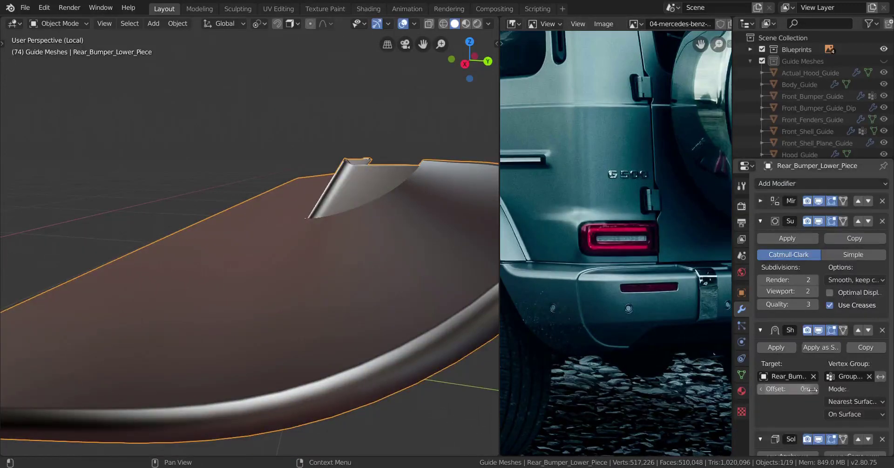
{"action": "scroll", "coordinate": [813, 389], "scroll_direction": "down", "scroll_amount": 5}
{"action": "left_click", "coordinate": [831, 409]}
{"action": "mouse_move", "coordinate": [372, 347]}
{"action": "middle_mouse_down"}
{"action": "mouse_move", "coordinate": [369, 355]}
{"action": "mouse_move", "coordinate": [373, 348]}
{"action": "mouse_move", "coordinate": [353, 340]}
{"action": "mouse_move", "coordinate": [368, 339]}
{"action": "middle_mouse_up"}
{"action": "scroll", "coordinate": [368, 343], "scroll_direction": "down", "scroll_amount": 4}
{"action": "scroll", "coordinate": [366, 344], "scroll_direction": "up", "scroll_amount": 3}
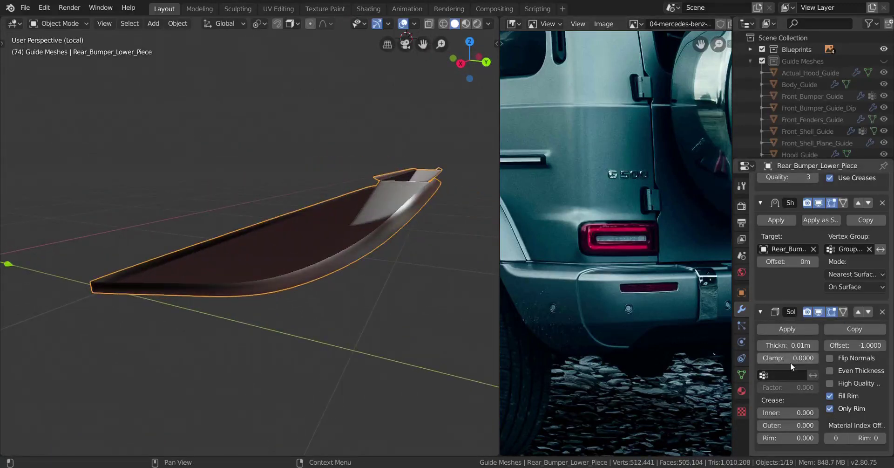
{"action": "left_click", "coordinate": [795, 328]}
Remove the selected new rim vertices of Rear_Bumper_Lower_Piece from the vertex group Group.001 in Edit Mode.
{"action": "key", "text": "Tab"}
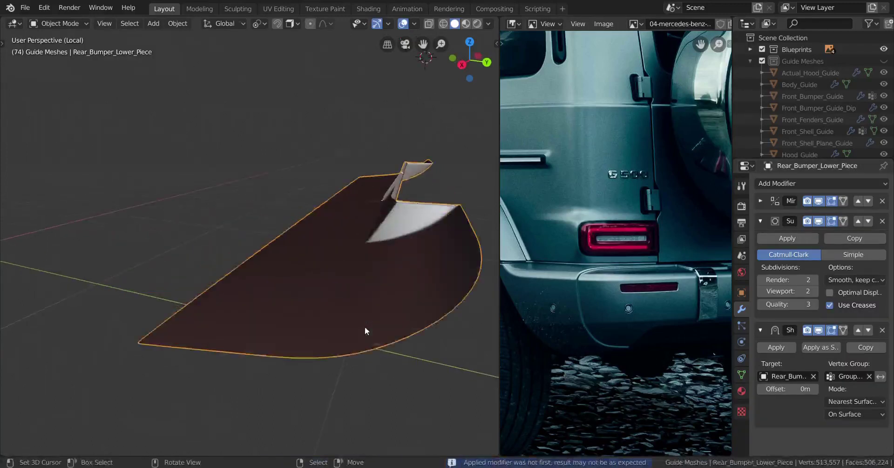
{"action": "middle_click_drag", "start_coordinate": [355, 307], "coordinate": [318, 305]}
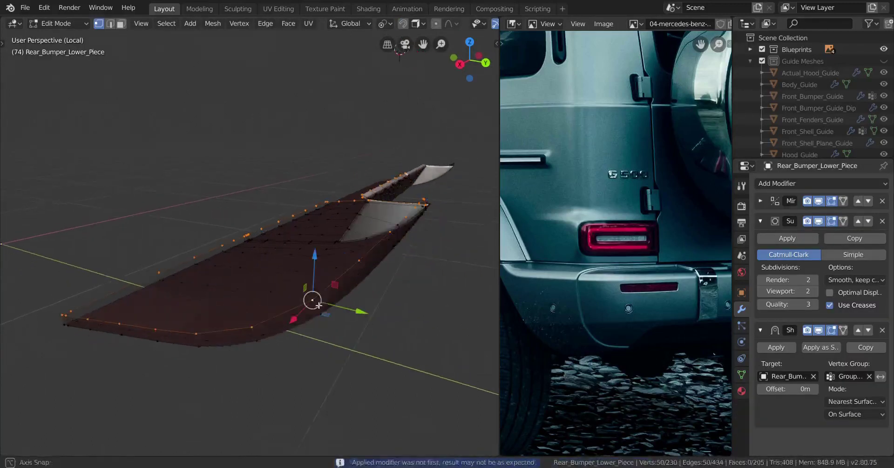
{"action": "left_click", "coordinate": [742, 375]}
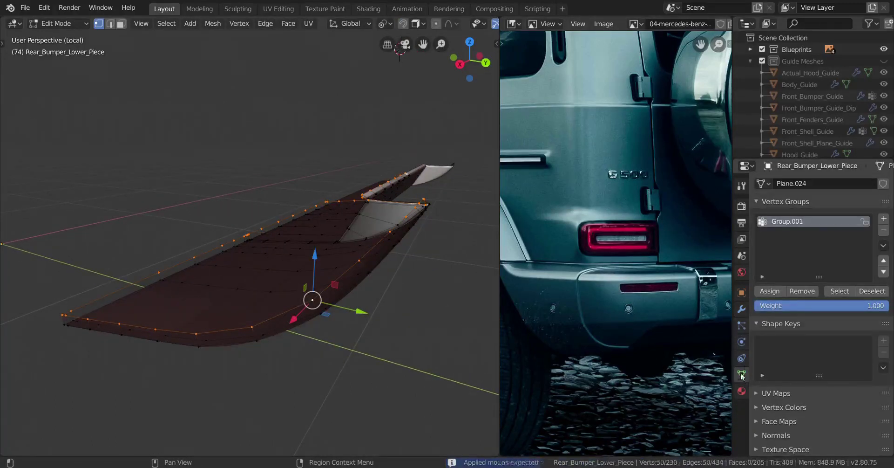
{"action": "left_click", "coordinate": [807, 294]}
Select the rim faces running across the centre mirror seam and delete those faces.
{"action": "mouse_move", "coordinate": [322, 298]}
{"action": "middle_mouse_down"}
{"action": "mouse_move", "coordinate": [272, 321]}
{"action": "mouse_move", "coordinate": [221, 319]}
{"action": "mouse_move", "coordinate": [247, 312]}
{"action": "middle_mouse_up"}
{"action": "scroll", "coordinate": [249, 311], "scroll_direction": "up", "scroll_amount": 3}
{"action": "mouse_move", "coordinate": [251, 310]}
{"action": "middle_mouse_down", "text": "shift"}
{"action": "mouse_move", "coordinate": [270, 299]}
{"action": "mouse_move", "coordinate": [297, 303]}
{"action": "middle_mouse_up", "text": "shift"}
{"action": "key", "text": "shift+z"}
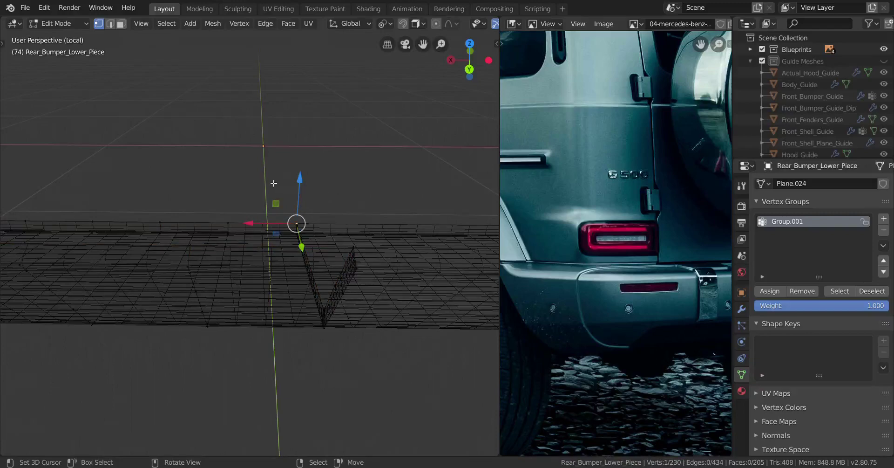
{"action": "left_click_drag", "start_coordinate": [274, 183], "coordinate": [494, 446]}
{"action": "key", "text": "x"}
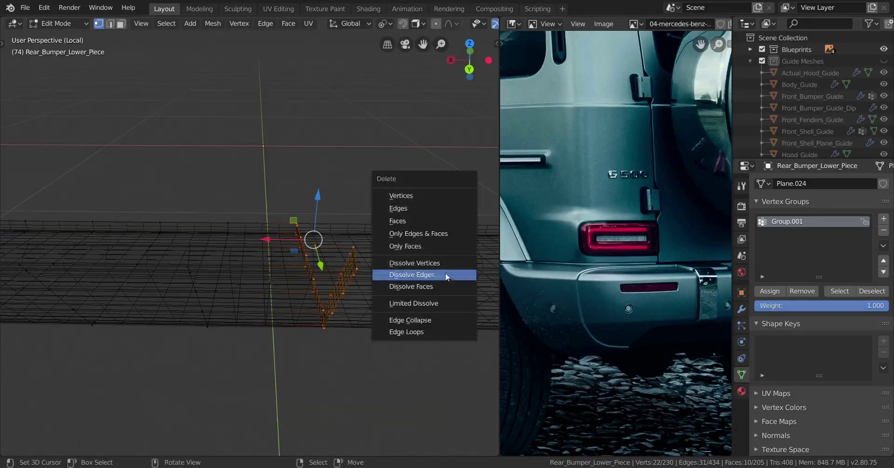
{"action": "left_click", "coordinate": [416, 220]}
{"action": "mouse_move", "coordinate": [374, 285]}
{"action": "middle_mouse_down"}
{"action": "mouse_move", "coordinate": [222, 319]}
{"action": "mouse_move", "coordinate": [370, 334]}
{"action": "mouse_move", "coordinate": [331, 297]}
{"action": "mouse_move", "coordinate": [295, 284]}
{"action": "mouse_move", "coordinate": [300, 305]}
{"action": "middle_mouse_up"}
{"action": "key", "text": "shift+z"}
{"action": "key", "text": "ctrl+z"}
{"action": "key", "text": "Tab"}
{"action": "key", "text": "Tab"}
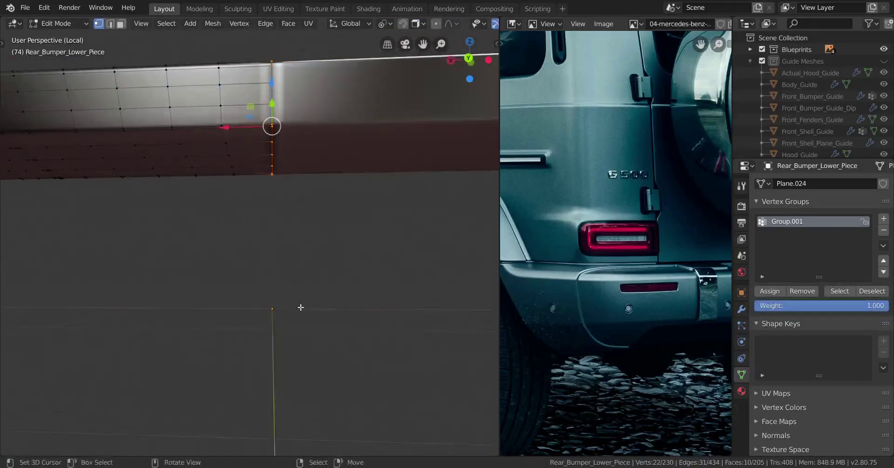
{"action": "key", "text": "x"}
{"action": "left_click", "coordinate": [267, 300]}
Slide the inner rim vertex at the notch corner along its edge to clean up the pinched corner.
{"action": "middle_click_drag", "start_coordinate": [213, 305], "coordinate": [290, 386]}
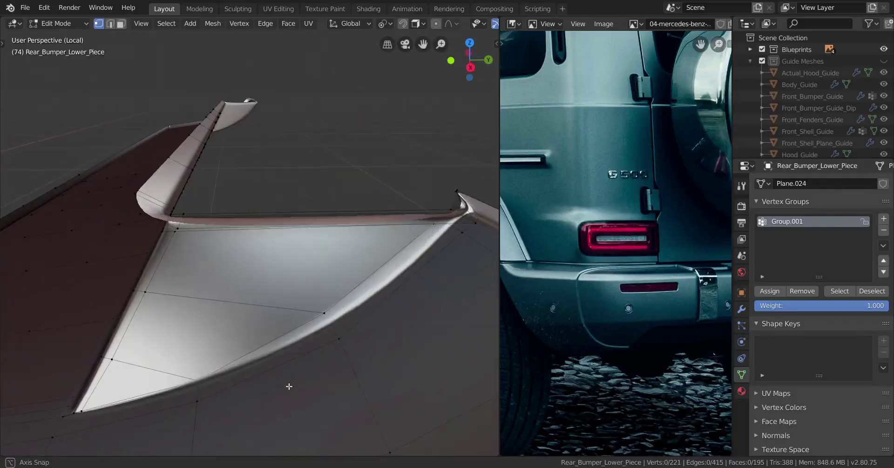
{"action": "middle_click_drag", "start_coordinate": [385, 313], "coordinate": [366, 347], "text": "shift"}
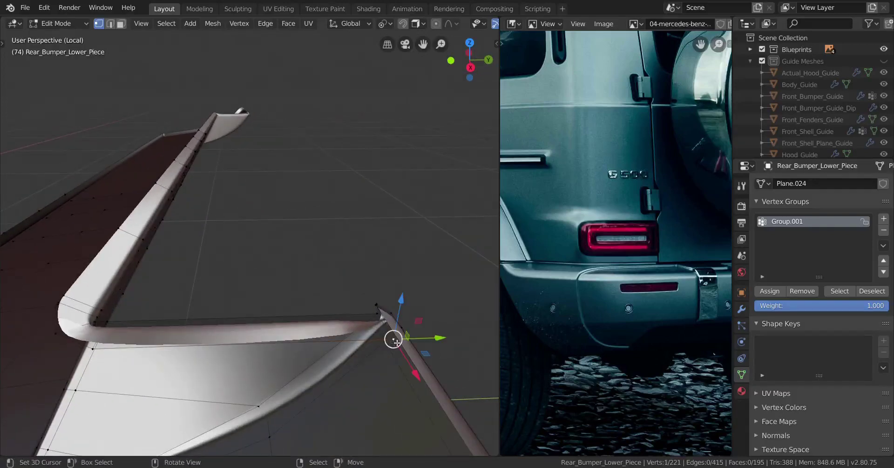
{"action": "scroll", "coordinate": [396, 343], "scroll_direction": "up", "scroll_amount": 5}
{"action": "key", "text": "KP_Decimal"}
{"action": "scroll", "coordinate": [334, 331], "scroll_direction": "down", "scroll_amount": 6}
{"action": "middle_click_drag", "start_coordinate": [275, 322], "coordinate": [245, 316]}
{"action": "left_click", "coordinate": [289, 365]}
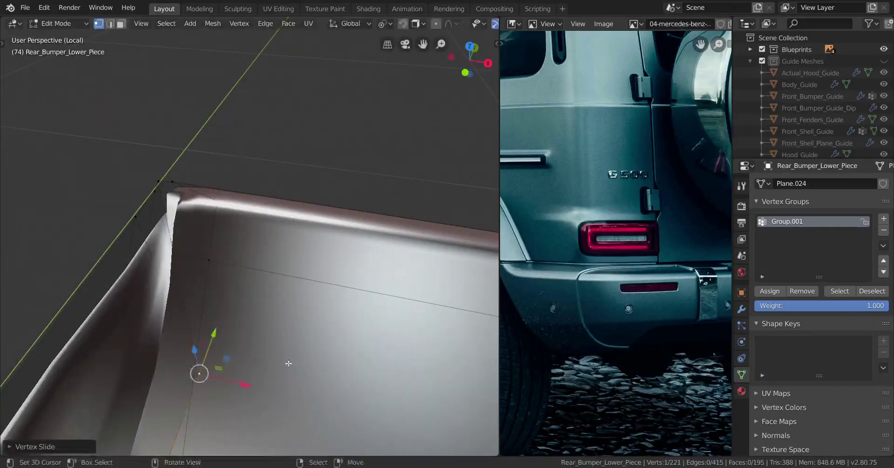
Raise the slid notch-corner vertex about 0.003 m along Z.
{"action": "middle_click_drag", "start_coordinate": [289, 365], "coordinate": [303, 315]}
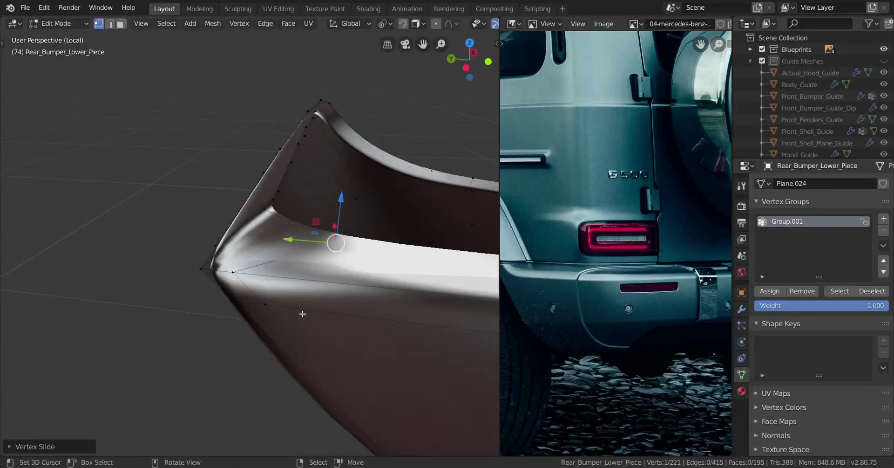
{"action": "middle_click_drag", "start_coordinate": [312, 272], "coordinate": [319, 288]}
{"action": "key", "text": "g"}
{"action": "key", "text": "z"}
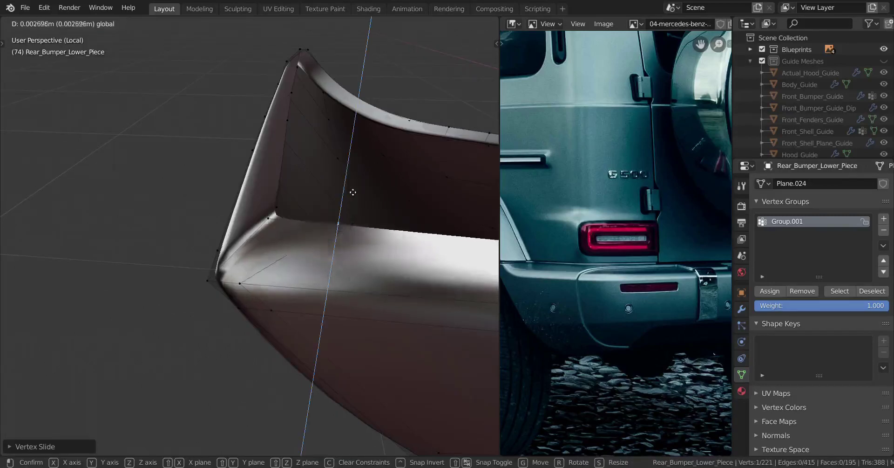
{"action": "left_click", "coordinate": [356, 193]}
Slide the neighbouring rim vertex at the notch corner along its edge to even out the inner lip.
{"action": "middle_click_drag", "start_coordinate": [356, 192], "coordinate": [285, 206]}
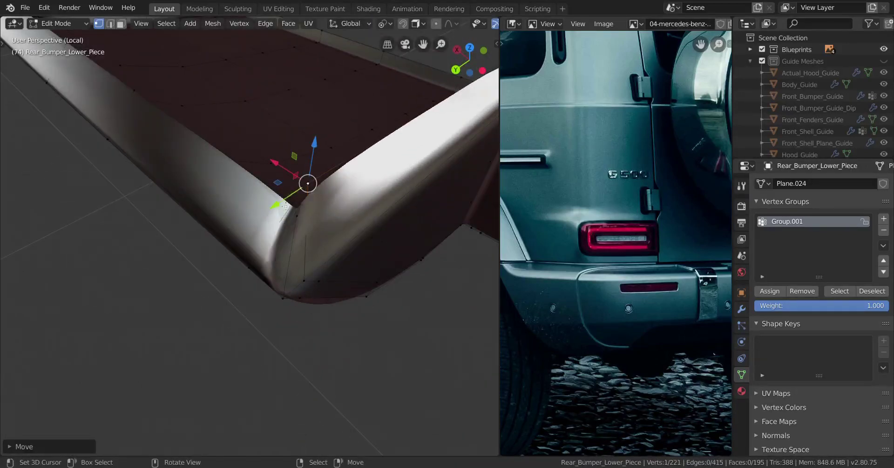
{"action": "left_click_drag", "start_coordinate": [287, 203], "coordinate": [288, 203]}
{"action": "left_click", "coordinate": [305, 227]}
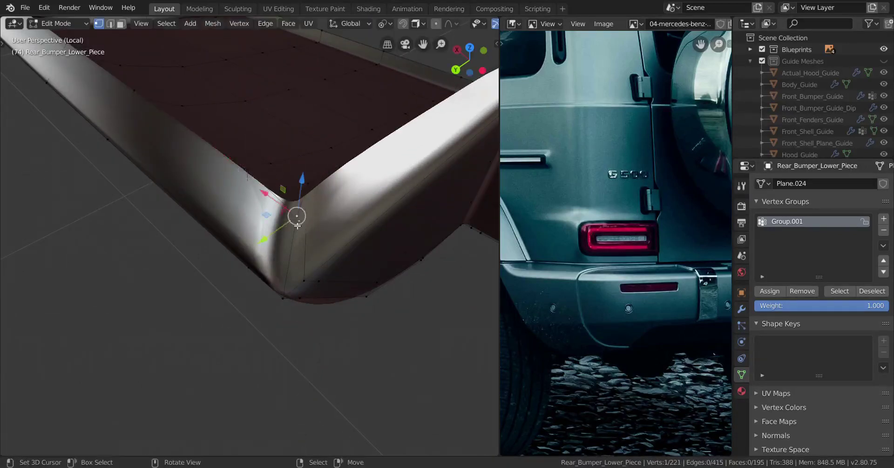
{"action": "key", "text": "g"}
{"action": "key", "text": "g"}
{"action": "left_click", "coordinate": [323, 258]}
{"action": "middle_click_drag", "start_coordinate": [324, 258], "coordinate": [275, 245]}
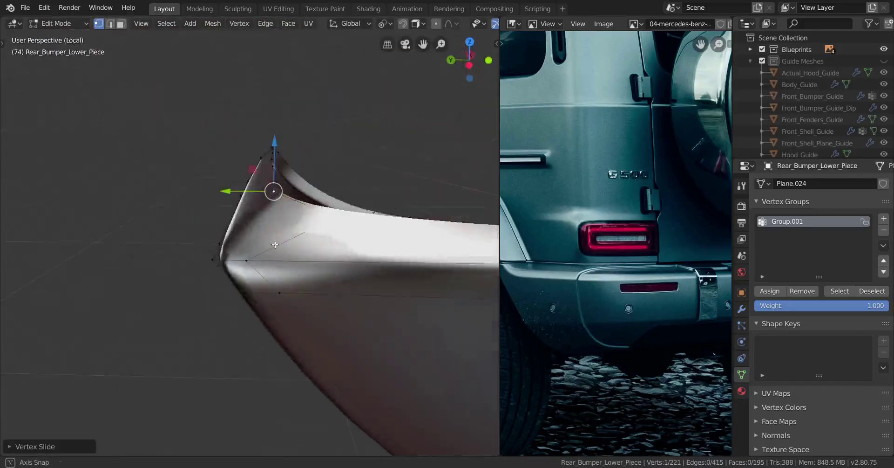
Select the path of inner rim vertices beside the notch corner, lower it about 0.004 m along Z, and check it in Object Mode.
{"action": "middle_click_drag", "start_coordinate": [344, 208], "coordinate": [219, 258]}
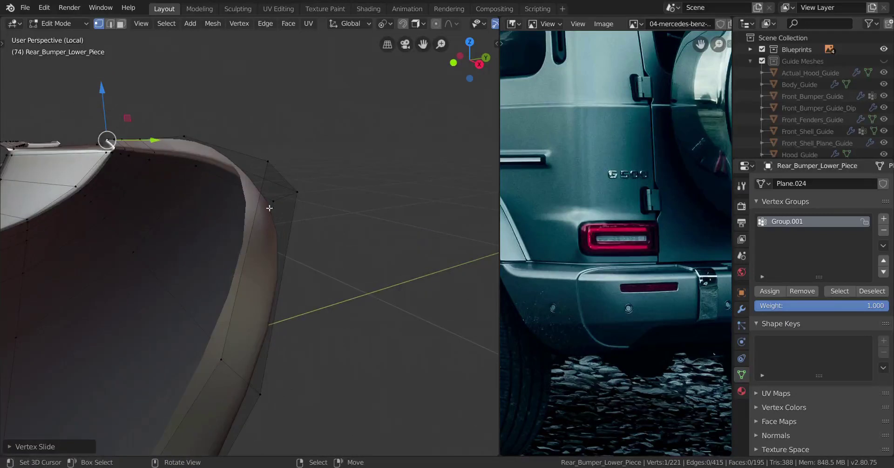
{"action": "middle_click_drag", "start_coordinate": [274, 161], "coordinate": [312, 227]}
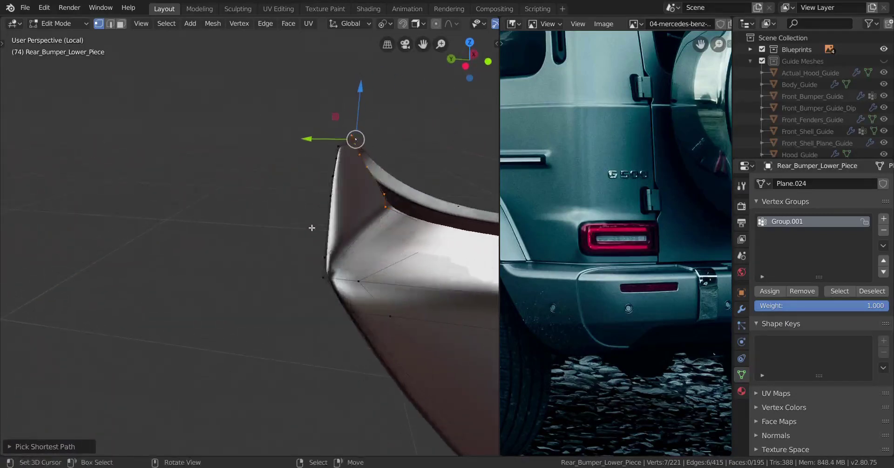
{"action": "left_click_drag", "start_coordinate": [367, 88], "coordinate": [371, 115]}
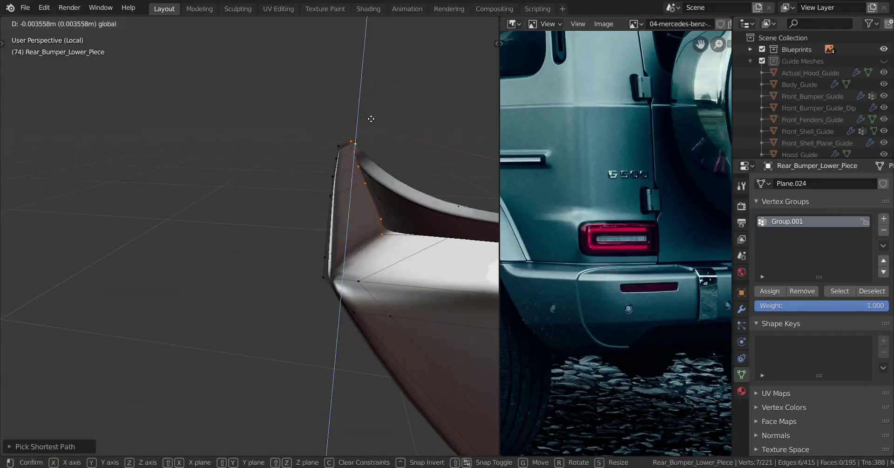
{"action": "left_click", "coordinate": [371, 123]}
{"action": "middle_click_drag", "start_coordinate": [371, 124], "coordinate": [163, 175]}
{"action": "scroll", "coordinate": [306, 167], "scroll_direction": "up", "scroll_amount": 4}
{"action": "key", "text": "Tab"}
{"action": "middle_click_drag", "start_coordinate": [226, 191], "coordinate": [209, 205]}
{"action": "scroll", "coordinate": [164, 242], "scroll_direction": "down", "scroll_amount": 4}
{"action": "scroll", "coordinate": [209, 205], "scroll_direction": "up", "scroll_amount": 2}
{"action": "middle_click_drag", "start_coordinate": [210, 205], "coordinate": [273, 294], "text": "shift"}
Add a loop cut along the whole rim of the lower piece and check the edge shading in wireframe and solid view.
{"action": "key", "text": "Tab"}
{"action": "scroll", "coordinate": [281, 234], "scroll_direction": "up", "scroll_amount": 4}
{"action": "key", "text": "a"}
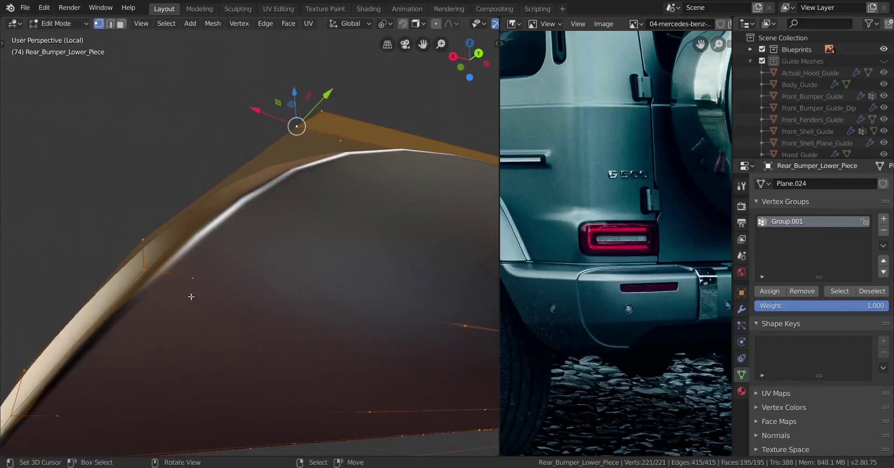
{"action": "mouse_move", "coordinate": [207, 289]}
{"action": "middle_mouse_down"}
{"action": "mouse_move", "coordinate": [191, 309]}
{"action": "mouse_move", "coordinate": [207, 289]}
{"action": "mouse_move", "coordinate": [479, 309]}
{"action": "mouse_move", "coordinate": [196, 279]}
{"action": "mouse_move", "coordinate": [311, 307]}
{"action": "mouse_move", "coordinate": [298, 294]}
{"action": "mouse_move", "coordinate": [225, 333]}
{"action": "mouse_move", "coordinate": [114, 330]}
{"action": "mouse_move", "coordinate": [266, 321]}
{"action": "mouse_move", "coordinate": [234, 315]}
{"action": "middle_mouse_up"}
{"action": "left_click", "coordinate": [223, 257]}
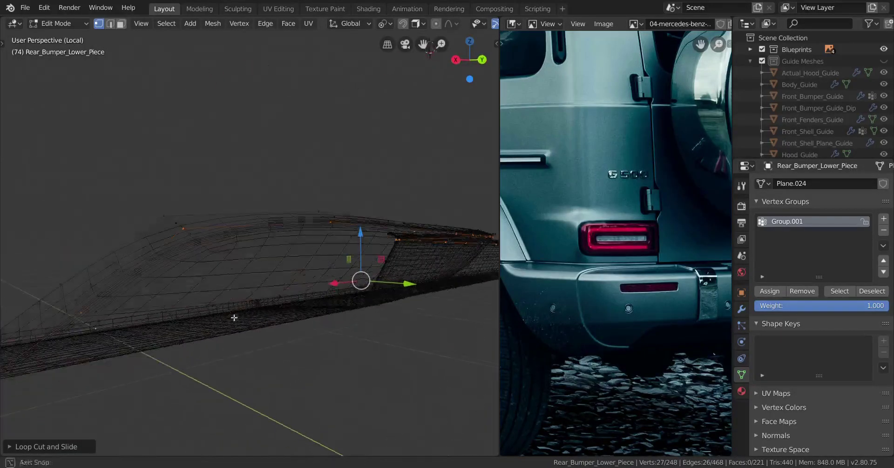
{"action": "key", "text": "z"}
{"action": "scroll", "coordinate": [349, 295], "scroll_direction": "up", "scroll_amount": 2}
{"action": "scroll", "coordinate": [307, 279], "scroll_direction": "down", "scroll_amount": 1}
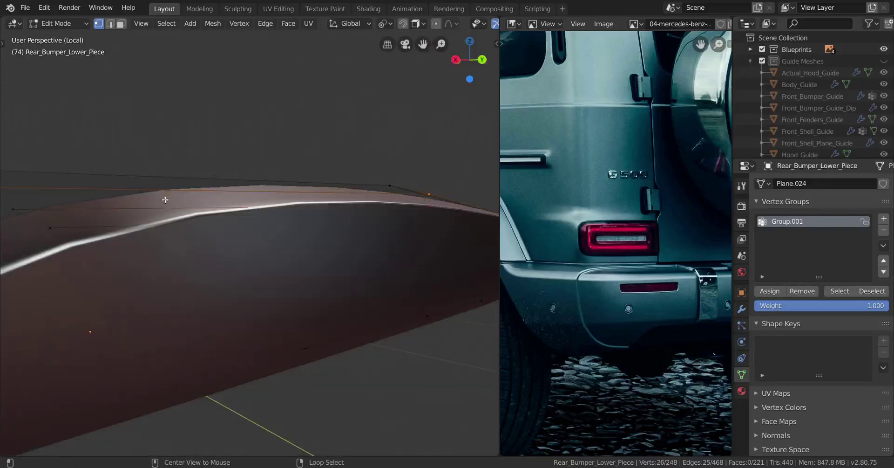
{"action": "scroll", "coordinate": [166, 199], "scroll_direction": "down", "scroll_amount": 5}
{"action": "middle_click_drag", "start_coordinate": [213, 273], "coordinate": [211, 253]}
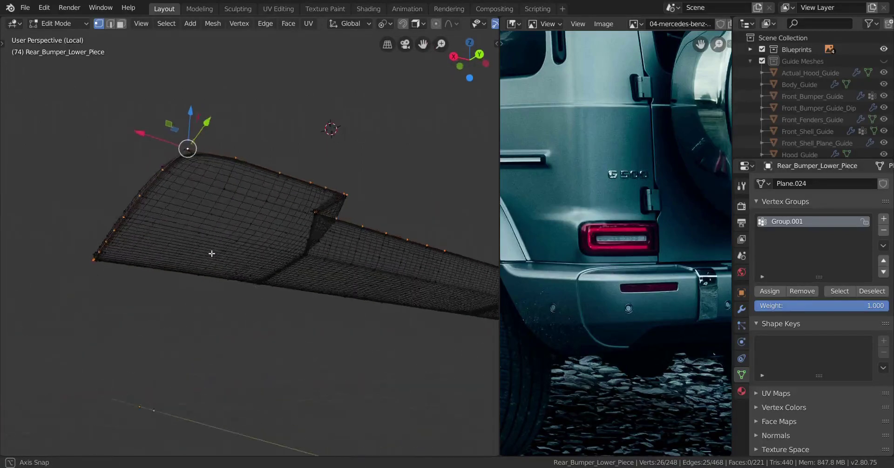
{"action": "key", "text": "shift+z"}
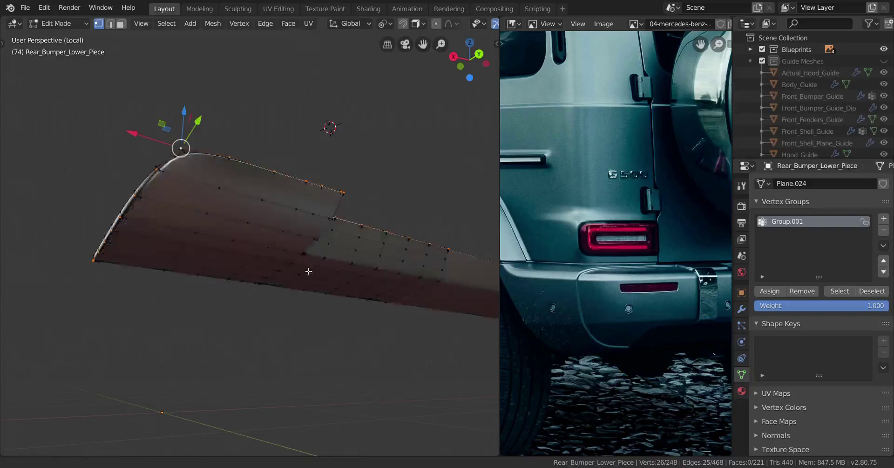
{"action": "scroll", "coordinate": [289, 285], "scroll_direction": "up", "scroll_amount": 4}
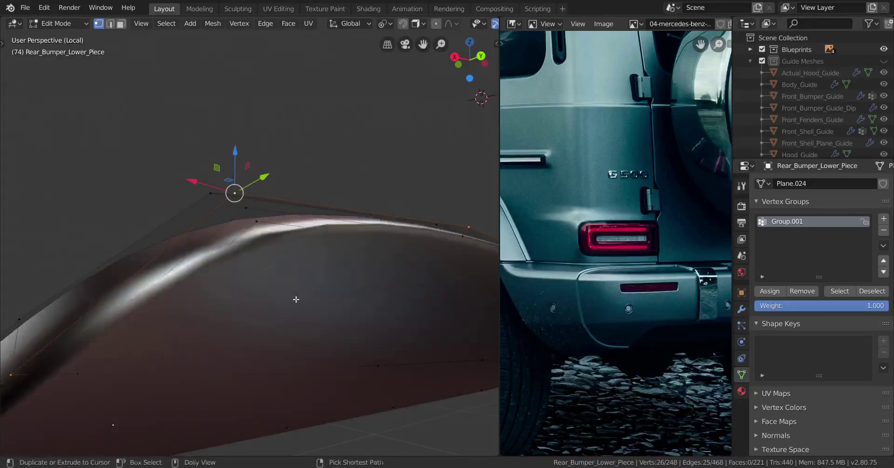
Inspect the lower piece in Object Mode against the reference photo, and leave local view to examine its fit on the car.
{"action": "key", "text": "Tab"}
{"action": "middle_click_drag", "start_coordinate": [296, 299], "coordinate": [255, 305]}
{"action": "key", "text": "a"}
{"action": "middle_click_drag", "start_coordinate": [322, 332], "coordinate": [244, 273]}
{"action": "key", "text": "a"}
{"action": "scroll", "coordinate": [686, 382], "scroll_direction": "down", "scroll_amount": 3}
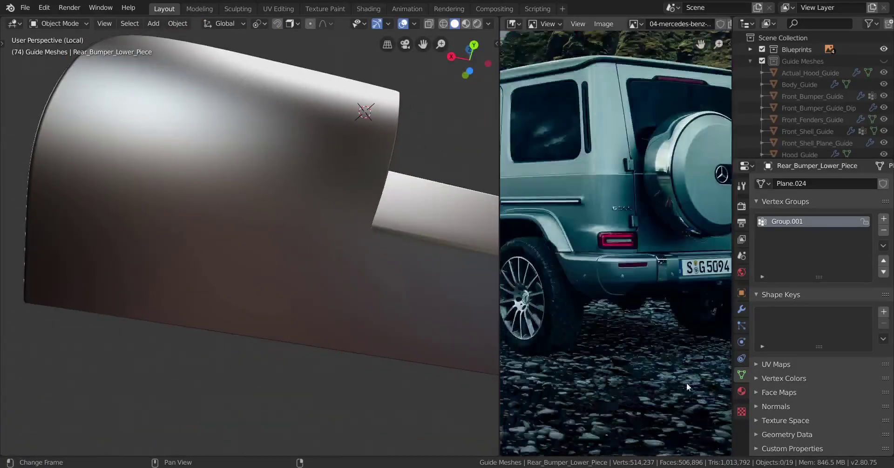
{"action": "middle_click_drag", "start_coordinate": [685, 382], "coordinate": [646, 376]}
{"action": "scroll", "coordinate": [223, 323], "scroll_direction": "down", "scroll_amount": 3}
{"action": "middle_click_drag", "start_coordinate": [224, 324], "coordinate": [354, 338]}
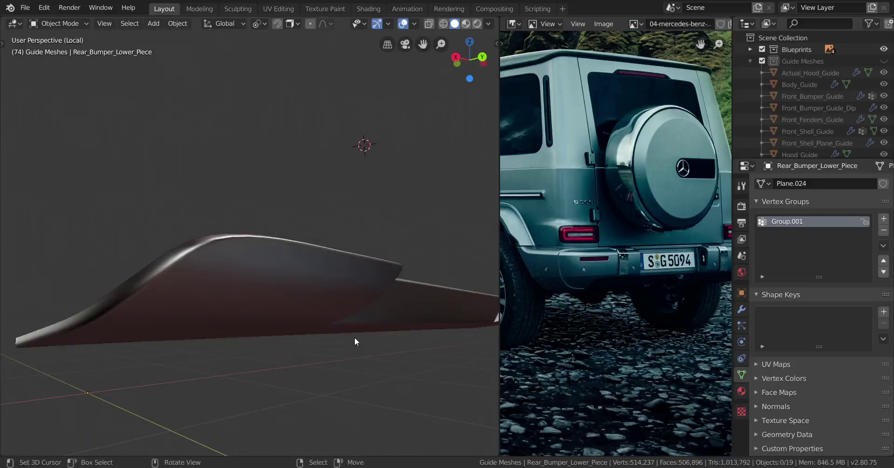
{"action": "key", "text": "KP_Divide"}
{"action": "middle_click_drag", "start_coordinate": [291, 248], "coordinate": [273, 275]}
{"action": "scroll", "coordinate": [329, 255], "scroll_direction": "up", "scroll_amount": 2}
{"action": "scroll", "coordinate": [257, 240], "scroll_direction": "down", "scroll_amount": 4}
Select the rim vertices along the lower piece's side edge and move them about 0.004 m along X toward the neighbouring bumper panel.
{"action": "key", "text": "Tab"}
{"action": "left_click", "coordinate": [201, 238]}
{"action": "key", "text": "KP_Decimal"}
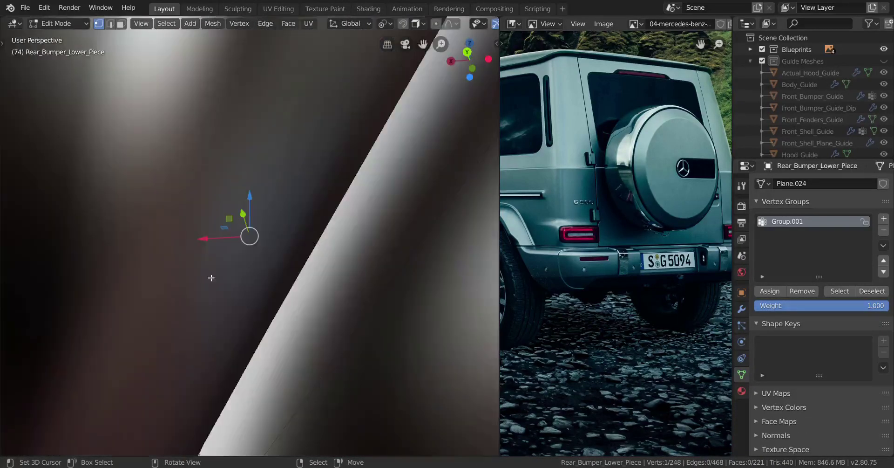
{"action": "scroll", "coordinate": [211, 278], "scroll_direction": "down", "scroll_amount": 4}
{"action": "middle_click_drag", "start_coordinate": [212, 277], "coordinate": [250, 282]}
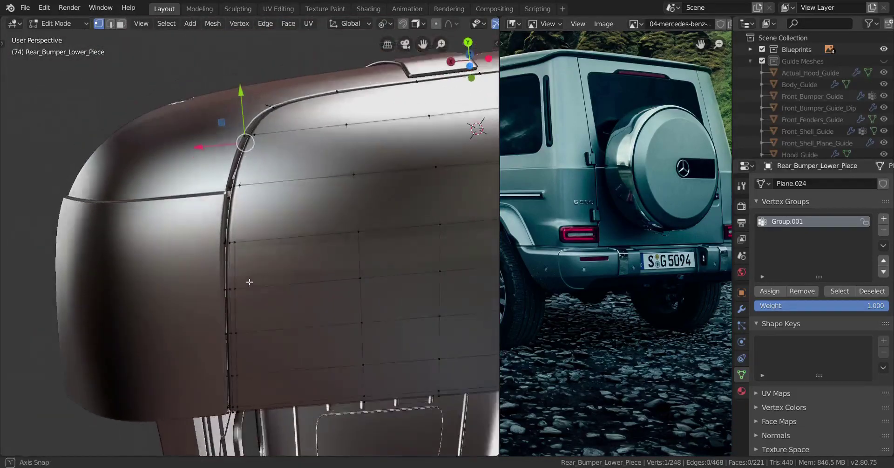
{"action": "left_click", "coordinate": [180, 280]}
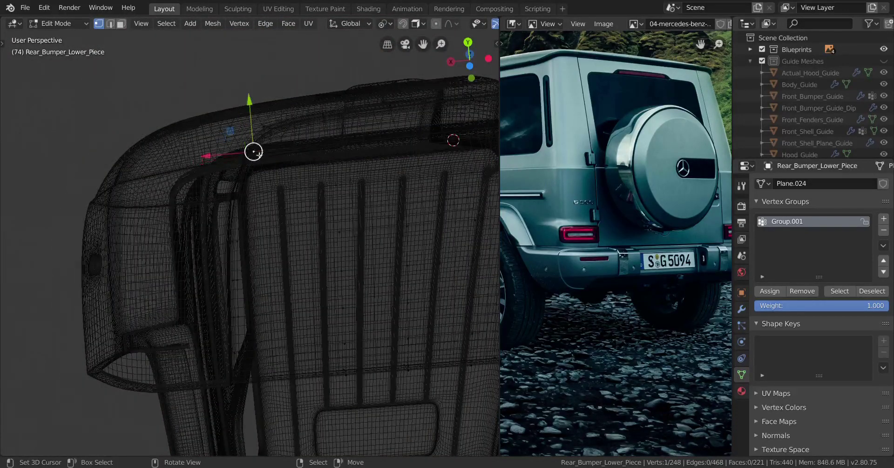
{"action": "left_click_drag", "start_coordinate": [237, 233], "coordinate": [279, 385]}
{"action": "left_click_drag", "start_coordinate": [294, 417], "coordinate": [295, 416]}
{"action": "mouse_move", "coordinate": [294, 259]}
{"action": "middle_mouse_down"}
{"action": "mouse_move", "coordinate": [292, 319]}
{"action": "mouse_move", "coordinate": [334, 318]}
{"action": "mouse_move", "coordinate": [329, 353]}
{"action": "middle_mouse_up"}
{"action": "left_click", "coordinate": [376, 325]}
{"action": "scroll", "coordinate": [336, 332], "scroll_direction": "up", "scroll_amount": 1}
{"action": "scroll", "coordinate": [333, 317], "scroll_direction": "up", "scroll_amount": 2}
{"action": "left_click_drag", "start_coordinate": [221, 301], "coordinate": [197, 299]}
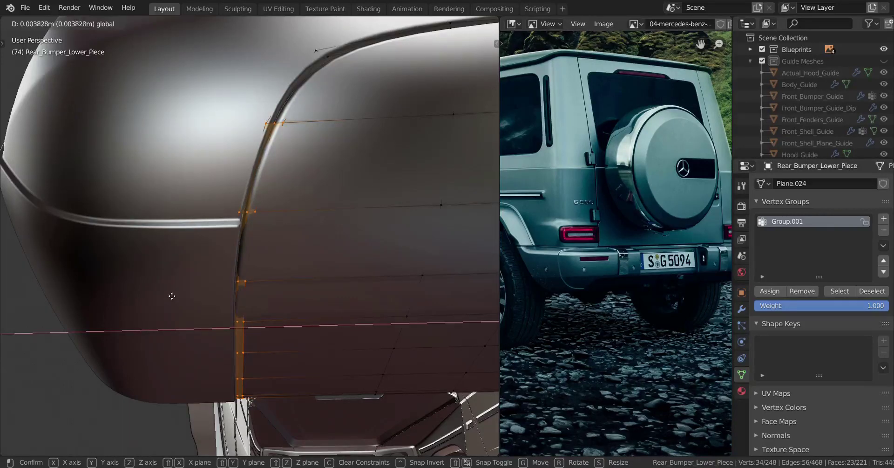
{"action": "left_click_drag", "start_coordinate": [171, 284], "coordinate": [169, 284]}
Check the side gap in Object Mode and nudge the same side-edge vertices further along X toward the neighbouring panel.
{"action": "middle_click_drag", "start_coordinate": [282, 328], "coordinate": [205, 323]}
{"action": "key", "text": "Tab"}
{"action": "middle_click_drag", "start_coordinate": [247, 279], "coordinate": [289, 294]}
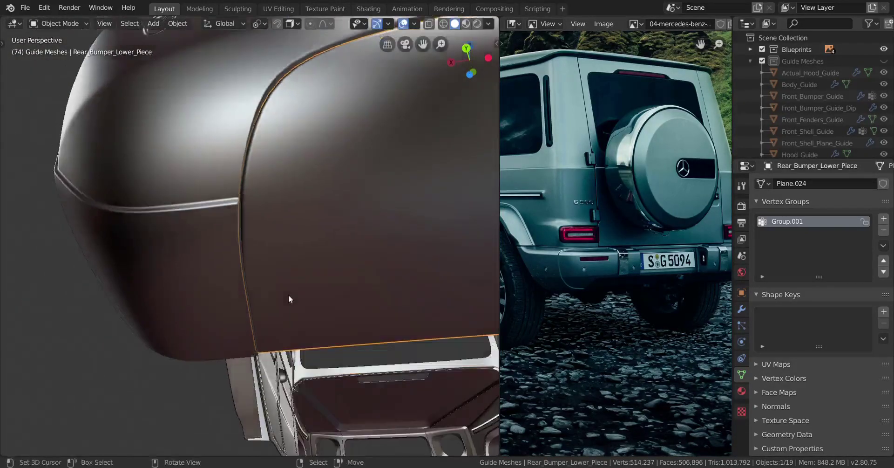
{"action": "key", "text": "Tab"}
{"action": "left_click_drag", "start_coordinate": [228, 266], "coordinate": [209, 265]}
Deselect the vertex row beside the horizontal seam junction and shift the remaining side-edge vertices slightly along X.
{"action": "key", "text": "shift+z"}
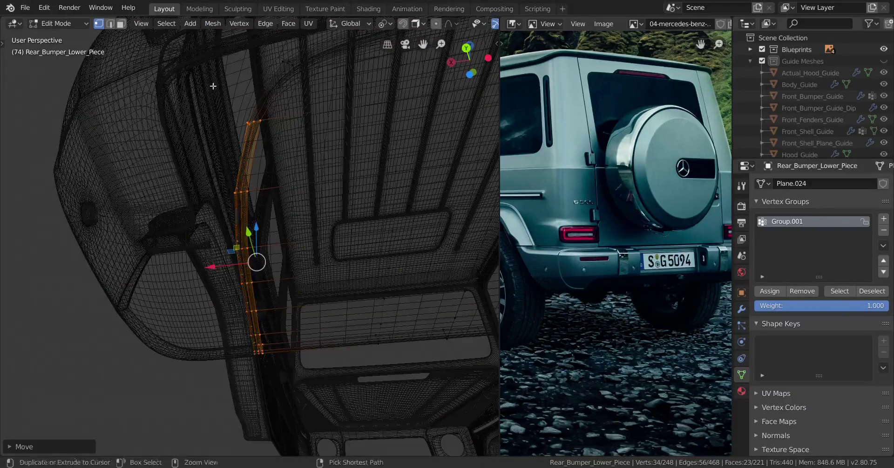
{"action": "key", "text": "shift+z"}
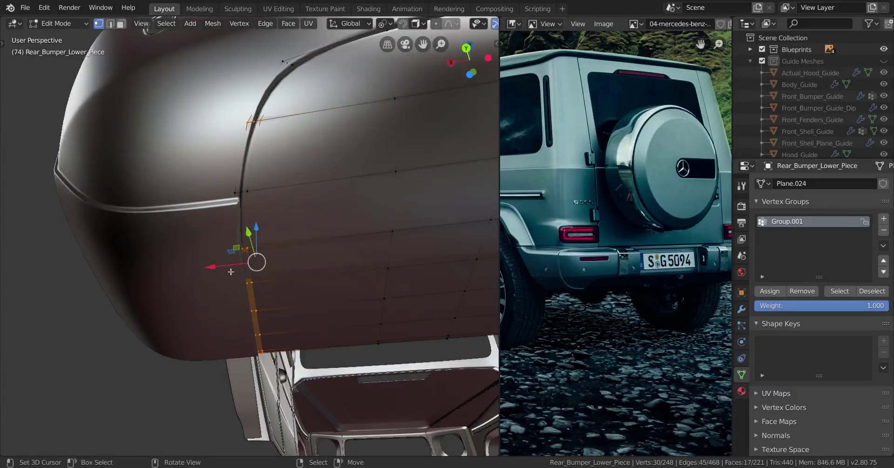
{"action": "left_click", "coordinate": [206, 261]}
{"action": "middle_click_drag", "start_coordinate": [205, 261], "coordinate": [248, 190]}
Deselect the uppermost row of the selected side-edge vertices and move the rest about 0.005 m along X away from the neighbouring panel.
{"action": "key", "text": "shift+z"}
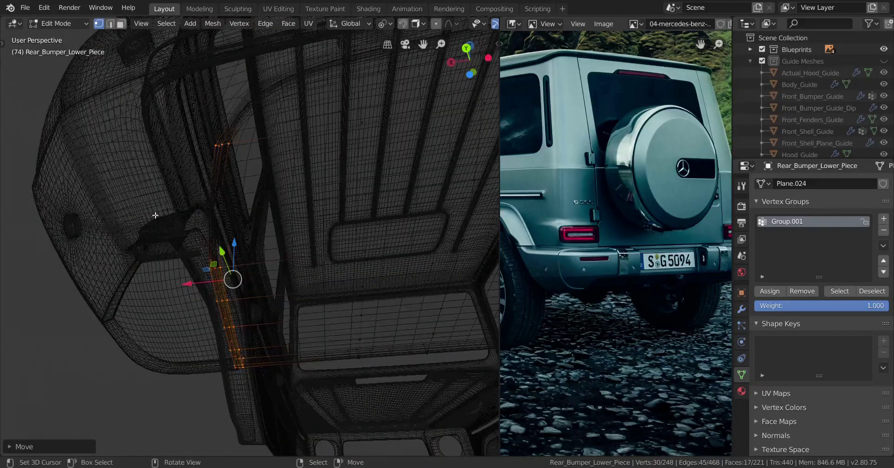
{"action": "key", "text": "shift+z"}
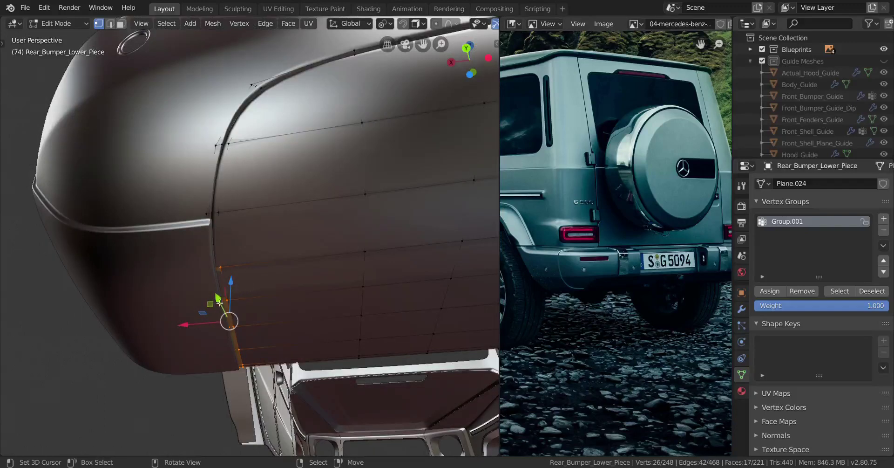
{"action": "scroll", "coordinate": [219, 303], "scroll_direction": "up", "scroll_amount": 2}
{"action": "middle_click_drag", "start_coordinate": [219, 302], "coordinate": [264, 250]}
{"action": "left_click_drag", "start_coordinate": [181, 309], "coordinate": [213, 309]}
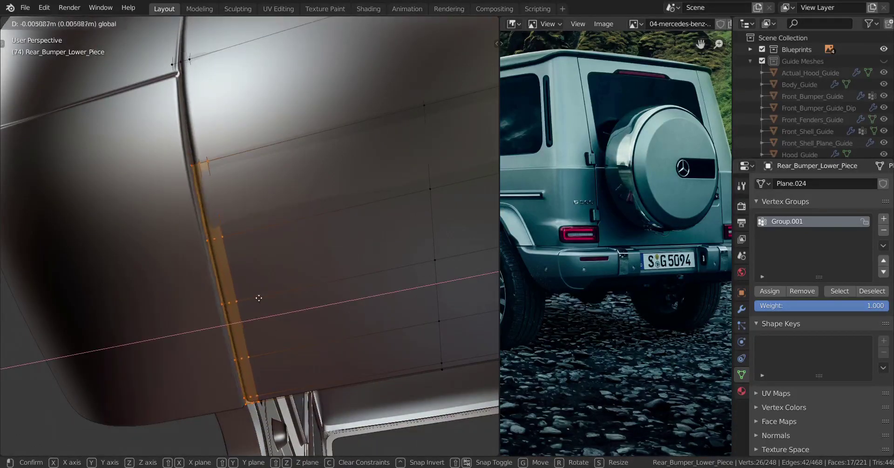
{"action": "left_click_drag", "start_coordinate": [244, 299], "coordinate": [245, 299]}
Deselect the next vertex row down and shift the remaining lower side-edge vertices slightly further along X away from the neighbouring panel.
{"action": "key", "text": "shift+z"}
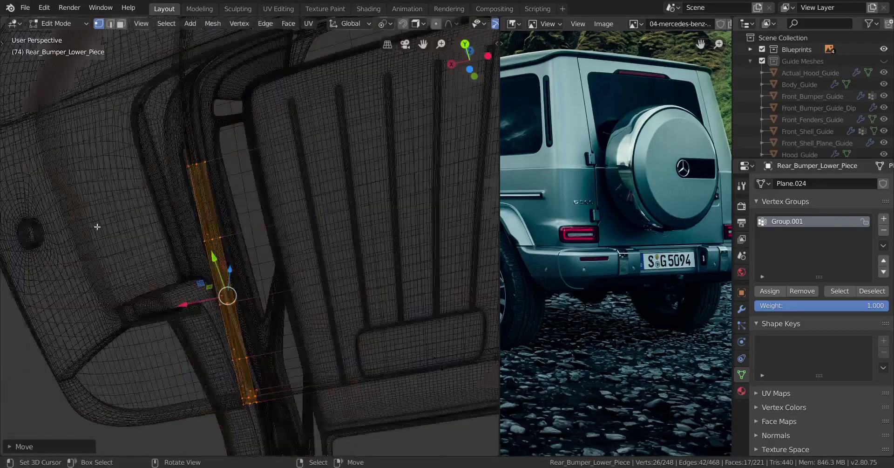
{"action": "key", "text": "shift+z"}
{"action": "middle_click_drag", "start_coordinate": [250, 319], "coordinate": [247, 293], "text": "shift"}
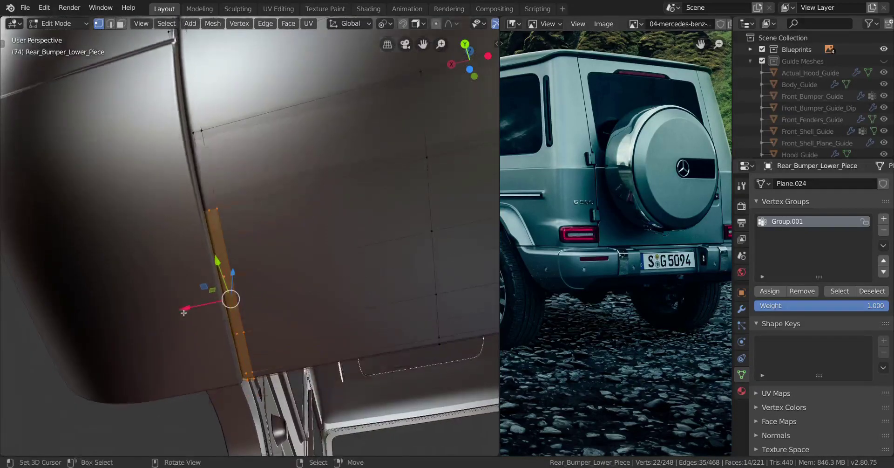
{"action": "left_click_drag", "start_coordinate": [188, 313], "coordinate": [205, 312]}
Rotate the lower side-edge vertices by about -0.7° around Z and nudge them along X.
{"action": "key", "text": "r"}
{"action": "key", "text": "z"}
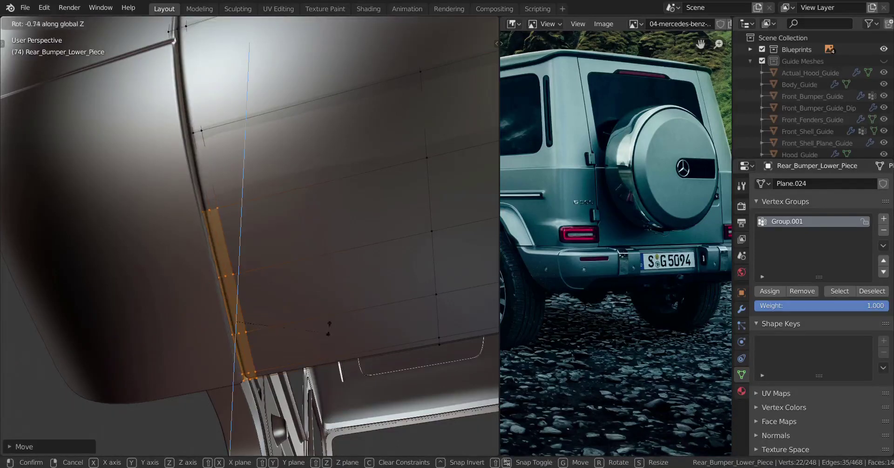
{"action": "left_click", "coordinate": [333, 317]}
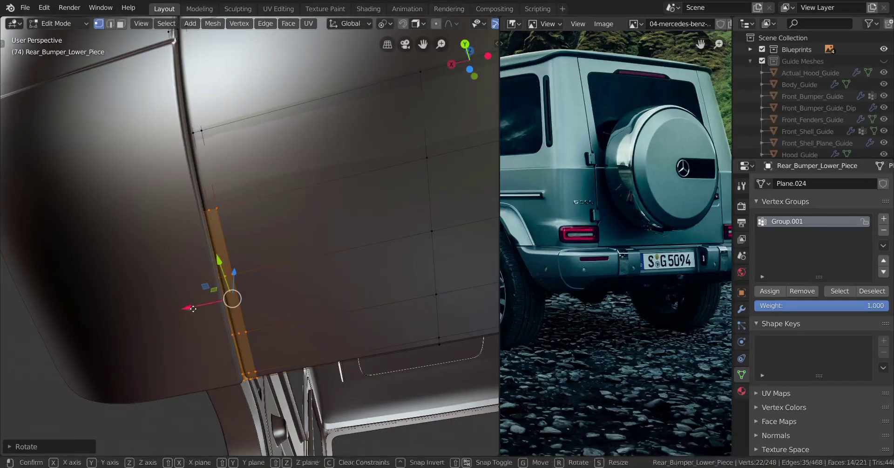
{"action": "left_click_drag", "start_coordinate": [193, 308], "coordinate": [205, 306]}
Check the side gap in Object Mode, and nudge the four-vertex row on the rim curve above the seam junction along X.
{"action": "key", "text": "Tab"}
{"action": "scroll", "coordinate": [284, 322], "scroll_direction": "down", "scroll_amount": 3}
{"action": "middle_click_drag", "start_coordinate": [284, 322], "coordinate": [275, 258]}
{"action": "key", "text": "alt+a"}
{"action": "scroll", "coordinate": [275, 258], "scroll_direction": "up", "scroll_amount": 2}
{"action": "key", "text": "Tab"}
{"action": "key", "text": "shift+z"}
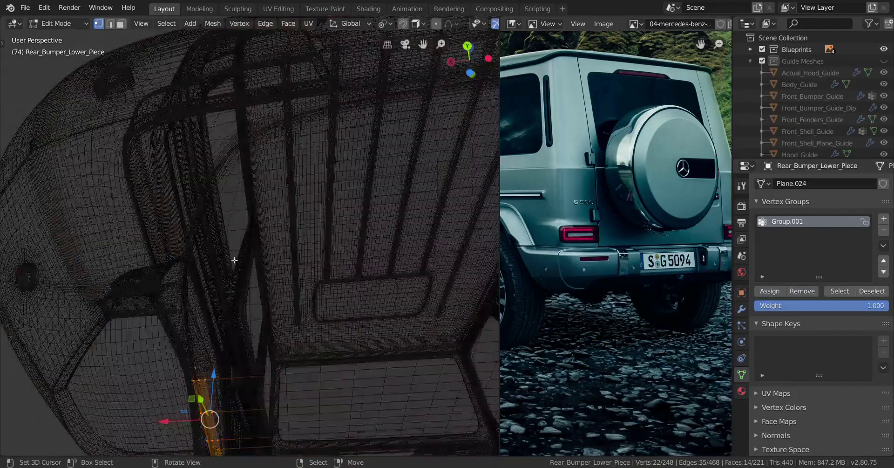
{"action": "key", "text": "shift+z"}
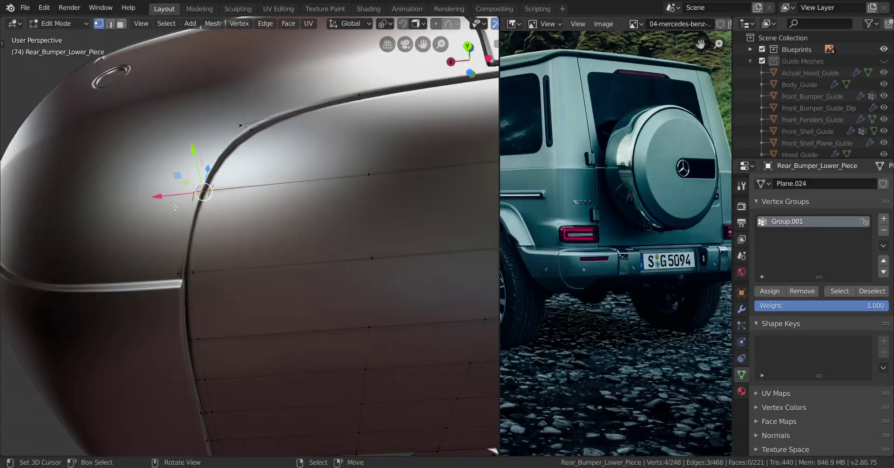
{"action": "key", "text": "g"}
{"action": "key", "text": "x"}
{"action": "left_click", "coordinate": [181, 191]}
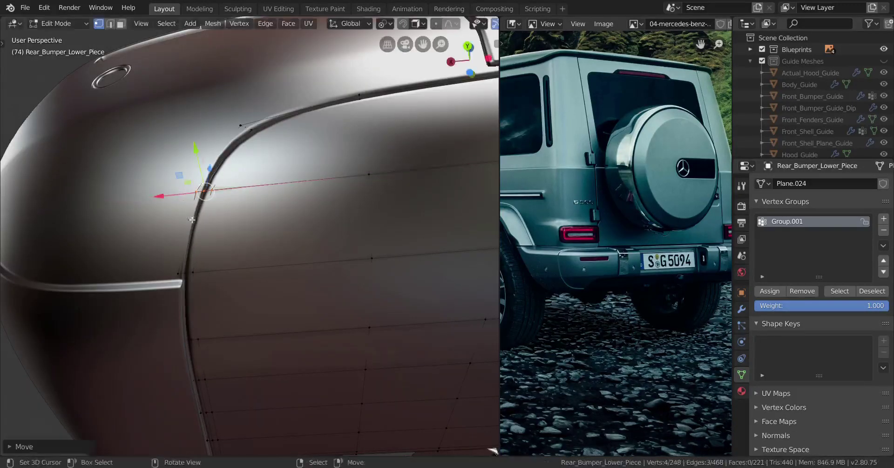
Select the vertex row beside the horizontal seam junction, shift it slightly along X and check the gap in Object Mode.
{"action": "key", "text": "z"}
{"action": "left_click_drag", "start_coordinate": [93, 231], "coordinate": [238, 308]}
{"action": "key", "text": "z"}
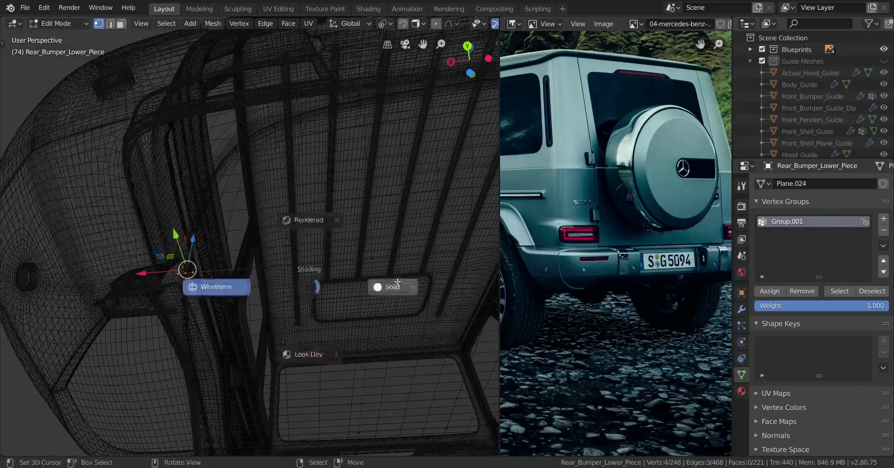
{"action": "middle_click_drag", "start_coordinate": [245, 304], "coordinate": [243, 292]}
{"action": "left_click_drag", "start_coordinate": [148, 255], "coordinate": [151, 255]}
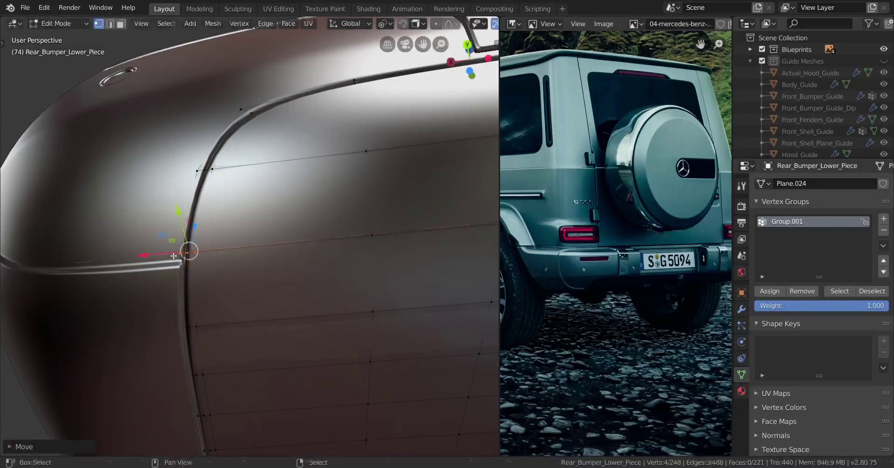
{"action": "middle_click_drag", "start_coordinate": [263, 292], "coordinate": [257, 346]}
{"action": "key", "text": "Tab"}
Select the vertices at the lower piece's upper rounded corner, reposition them slightly and raise them about 0.003 m along Z.
{"action": "key", "text": "Tab"}
{"action": "key", "text": "shift+z"}
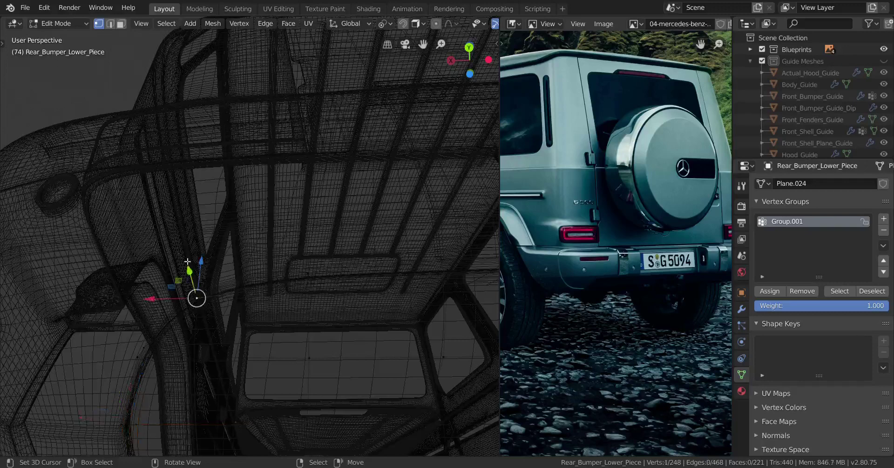
{"action": "key", "text": "shift+z"}
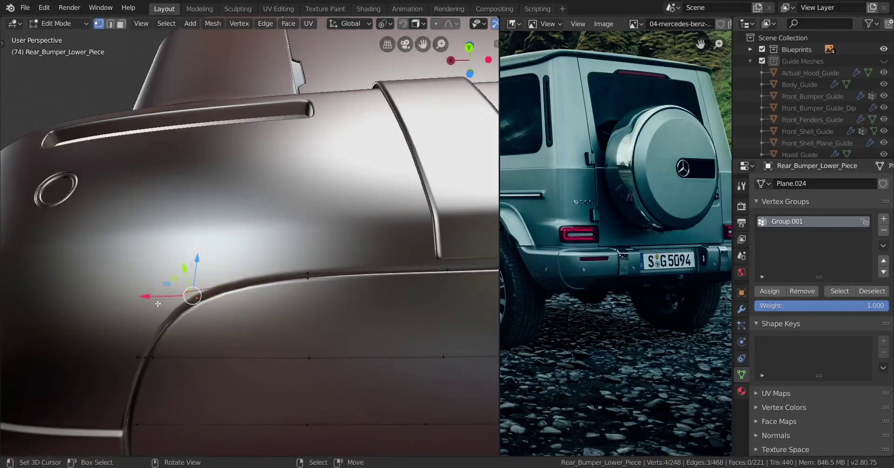
{"action": "key", "text": "g"}
{"action": "left_click", "coordinate": [216, 278]}
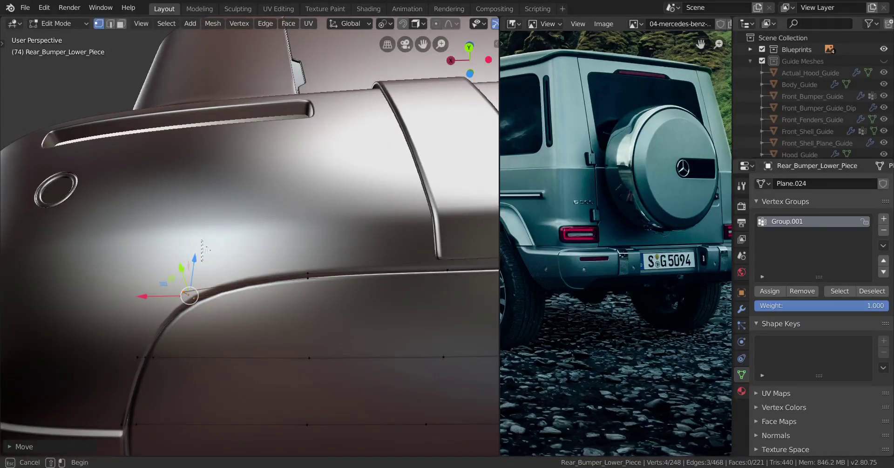
{"action": "key", "text": "z"}
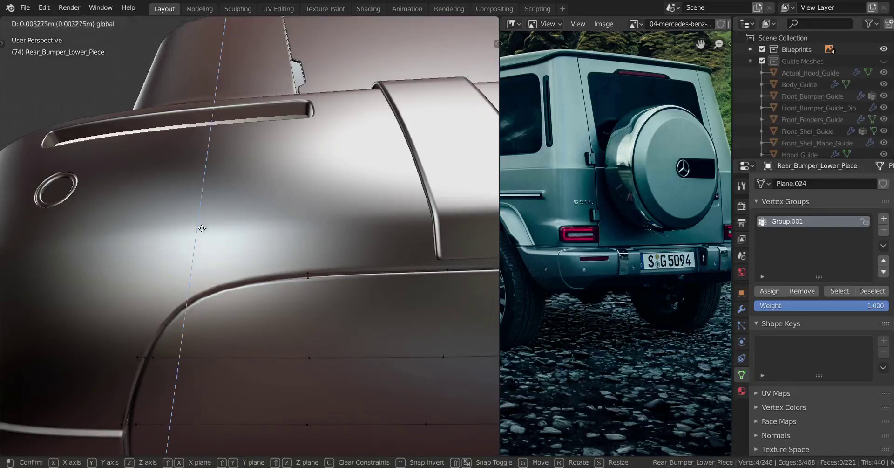
{"action": "left_click", "coordinate": [203, 223]}
Inspect the underside gap in Object Mode, and move the ten bottom-corner vertices along X toward the neighbouring panel.
{"action": "middle_click_drag", "start_coordinate": [205, 225], "coordinate": [363, 305]}
{"action": "key", "text": "Tab"}
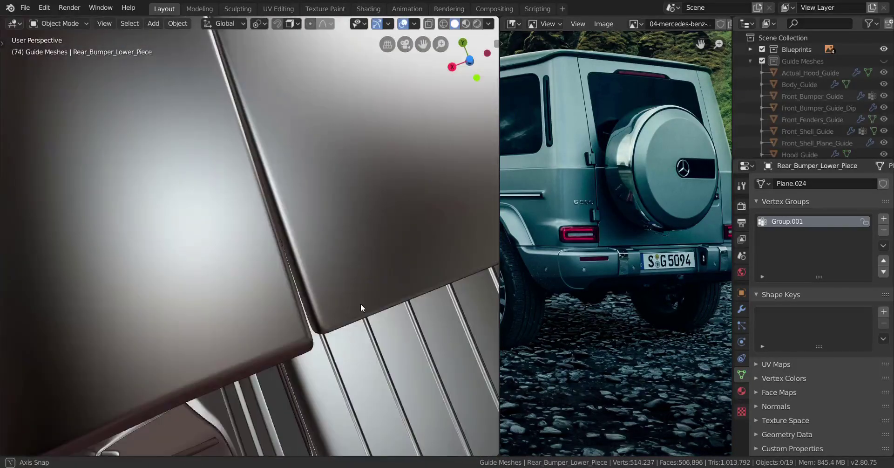
{"action": "key", "text": "Tab"}
{"action": "middle_click_drag", "start_coordinate": [330, 339], "coordinate": [323, 355]}
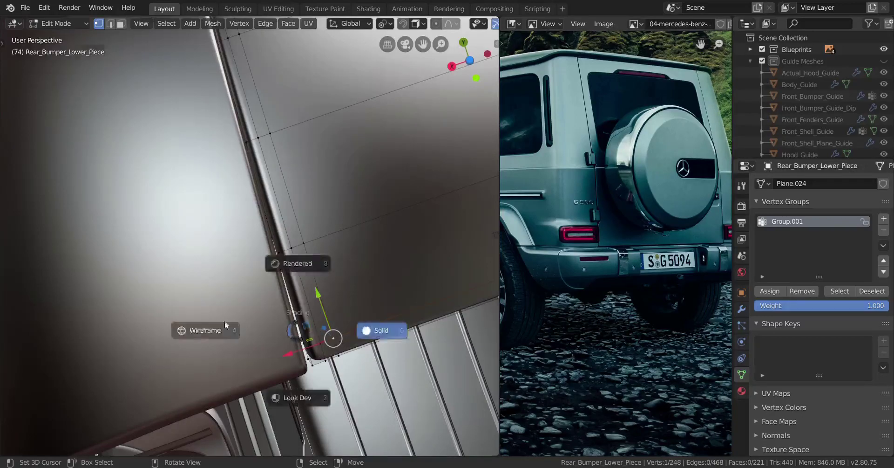
{"action": "left_click", "coordinate": [225, 328]}
{"action": "key", "text": "b"}
{"action": "left_click_drag", "start_coordinate": [274, 294], "coordinate": [362, 408]}
{"action": "left_click", "coordinate": [442, 382]}
{"action": "left_click_drag", "start_coordinate": [268, 364], "coordinate": [264, 365]}
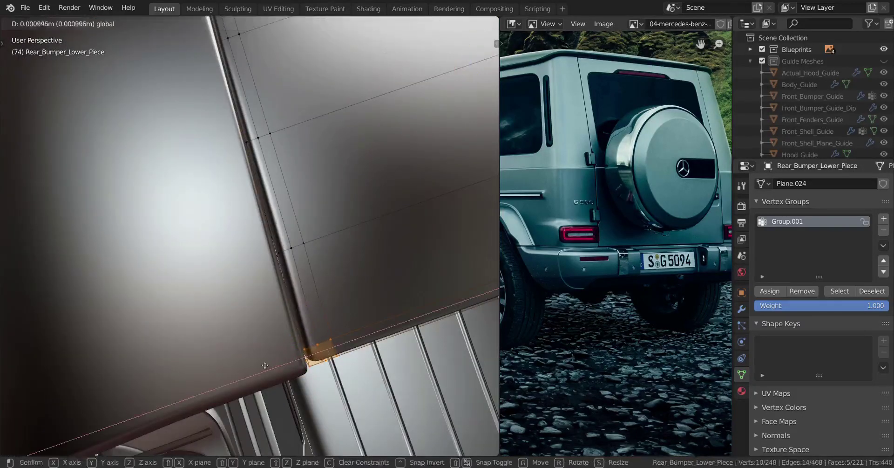
{"action": "left_click", "coordinate": [222, 365]}
{"action": "middle_click_drag", "start_coordinate": [261, 359], "coordinate": [290, 350]}
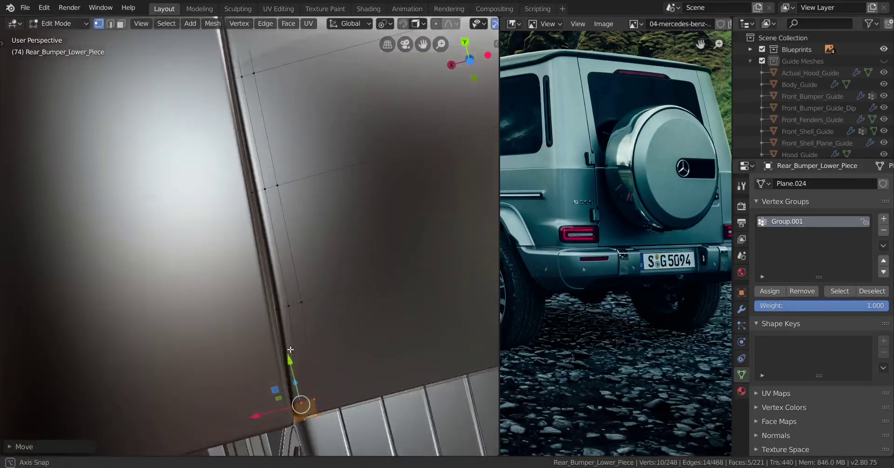
Select the four-vertex row just above the bottom corner and move it about 0.002 m along X toward the neighbouring panel.
{"action": "key", "text": "shift+z"}
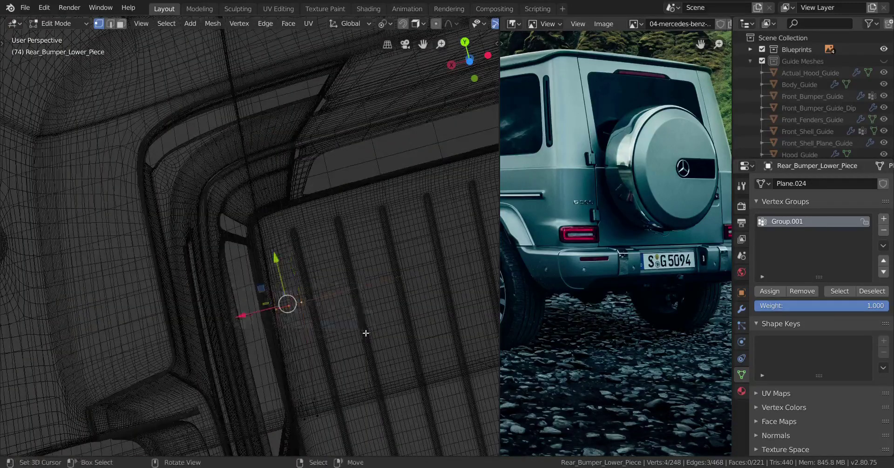
{"action": "key", "text": "shift+z"}
{"action": "key", "text": "KP_Decimal"}
{"action": "key", "text": "g"}
{"action": "key", "text": "x"}
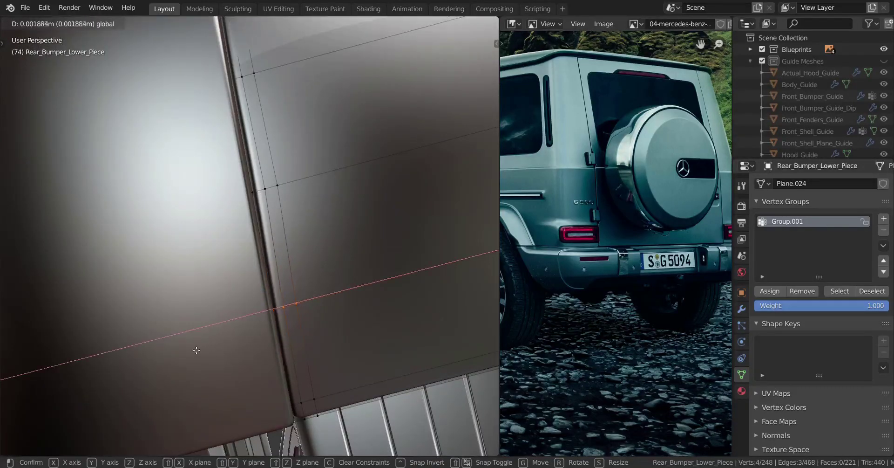
{"action": "left_click", "coordinate": [197, 350]}
Move the next side-edge vertex row up along X toward the neighbouring panel, and review the gap in Object Mode.
{"action": "middle_click_drag", "start_coordinate": [223, 333], "coordinate": [306, 344]}
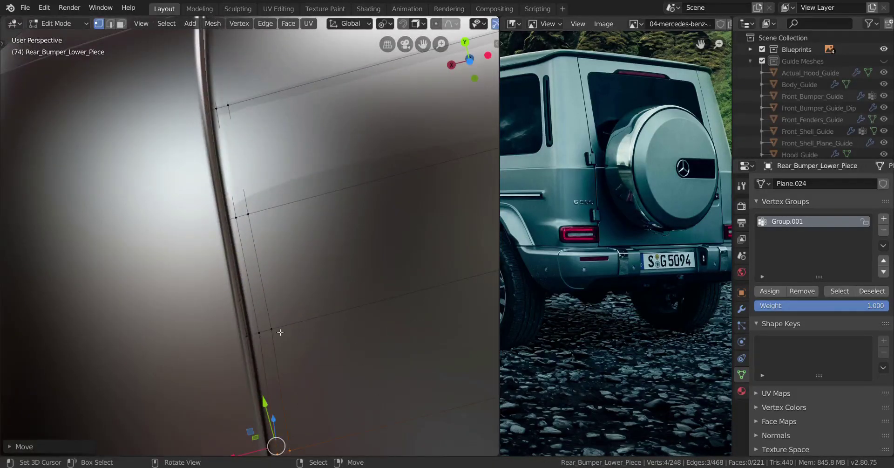
{"action": "key", "text": "shift+z"}
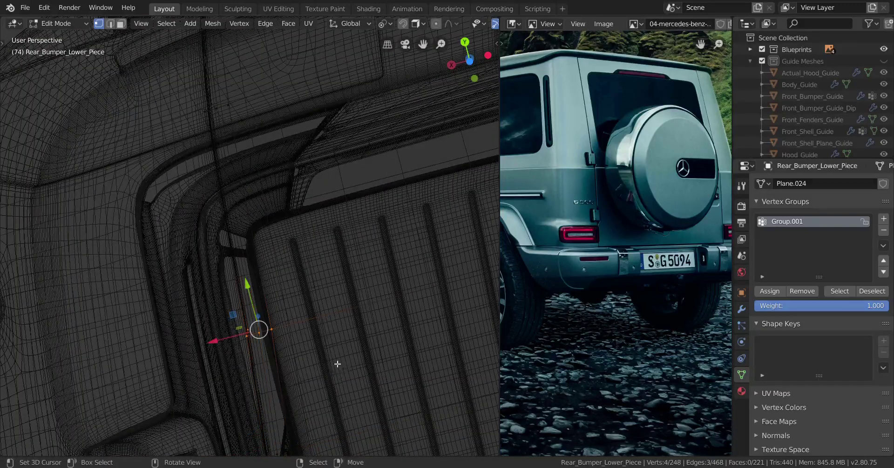
{"action": "key", "text": "shift+z"}
{"action": "left_click_drag", "start_coordinate": [220, 341], "coordinate": [187, 342]}
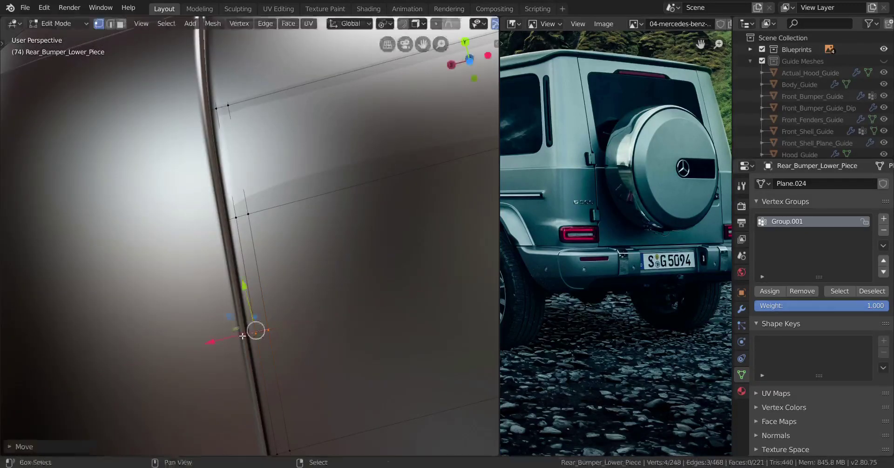
{"action": "key", "text": "Tab"}
{"action": "scroll", "coordinate": [261, 337], "scroll_direction": "down", "scroll_amount": 7}
{"action": "middle_click_drag", "start_coordinate": [300, 339], "coordinate": [302, 362]}
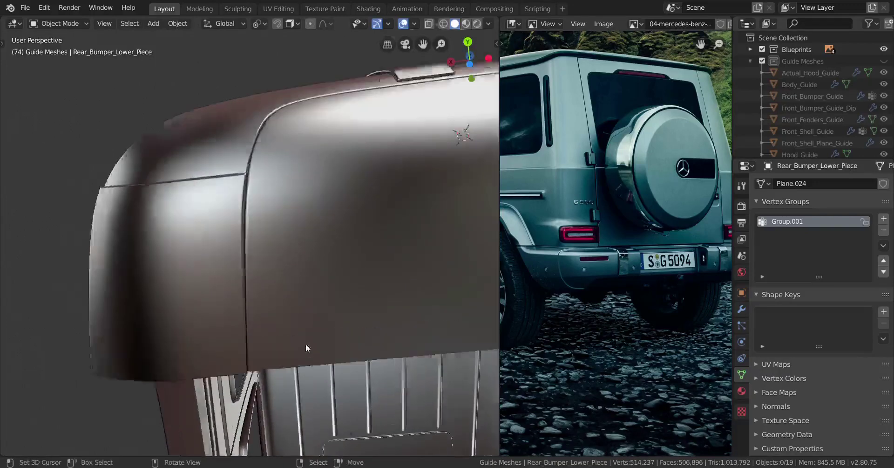
Nudge the two remaining vertex rows below the seam junction along X toward the panel, the upper one by about 0.0005 m.
{"action": "key", "text": "Tab"}
{"action": "scroll", "coordinate": [293, 347], "scroll_direction": "up", "scroll_amount": 5}
{"action": "key", "text": "shift+z"}
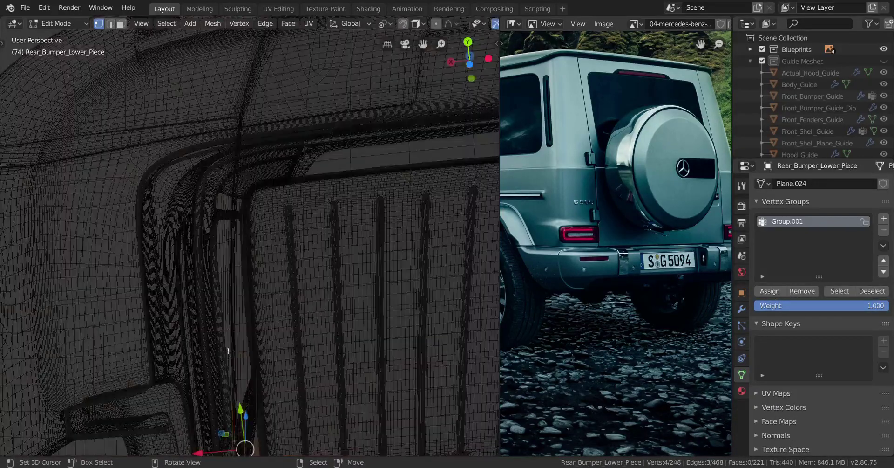
{"action": "key", "text": "shift+z"}
{"action": "left_click_drag", "start_coordinate": [202, 352], "coordinate": [200, 353], "text": "shift"}
{"action": "left_click", "coordinate": [120, 300]}
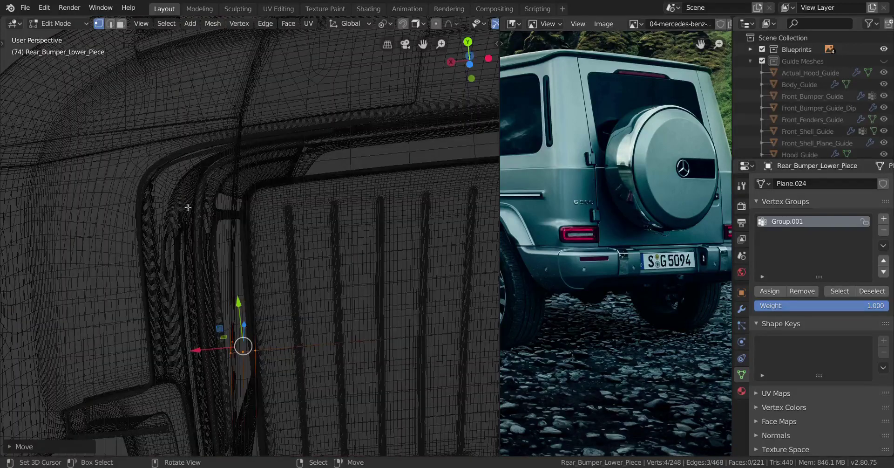
{"action": "key", "text": "shift+z"}
{"action": "key", "text": "Tab"}
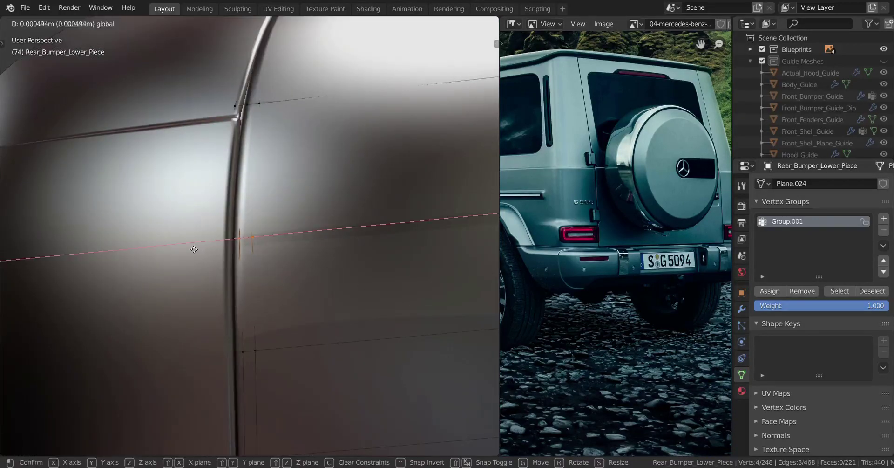
Examine the rear bumper's fit on the car and compare its corners, side pieces and lower edge with the reference photo.
{"action": "scroll", "coordinate": [252, 271], "scroll_direction": "down", "scroll_amount": 5}
{"action": "middle_click_drag", "start_coordinate": [253, 271], "coordinate": [342, 360]}
{"action": "scroll", "coordinate": [721, 281], "scroll_direction": "up", "scroll_amount": 2}
{"action": "middle_click_drag", "start_coordinate": [721, 281], "coordinate": [563, 293]}
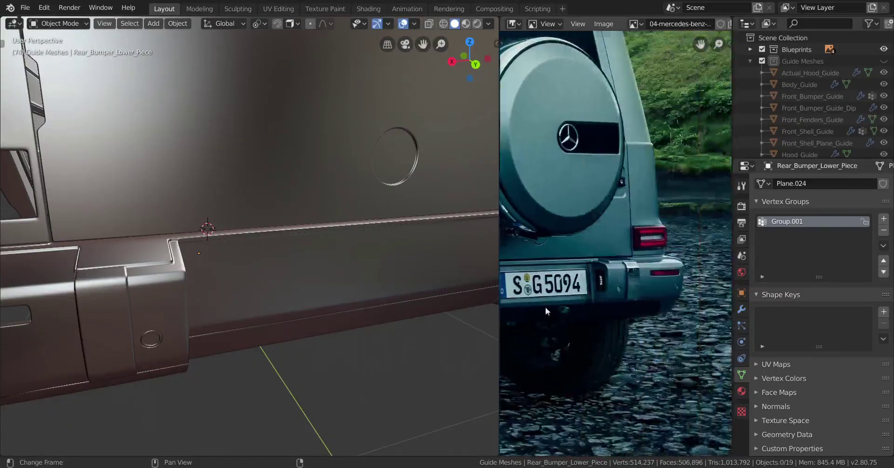
{"action": "middle_click_drag", "start_coordinate": [605, 270], "coordinate": [578, 340]}
{"action": "scroll", "coordinate": [577, 340], "scroll_direction": "up", "scroll_amount": 6}
{"action": "middle_click_drag", "start_coordinate": [564, 368], "coordinate": [632, 306]}
{"action": "scroll", "coordinate": [624, 328], "scroll_direction": "down", "scroll_amount": 4}
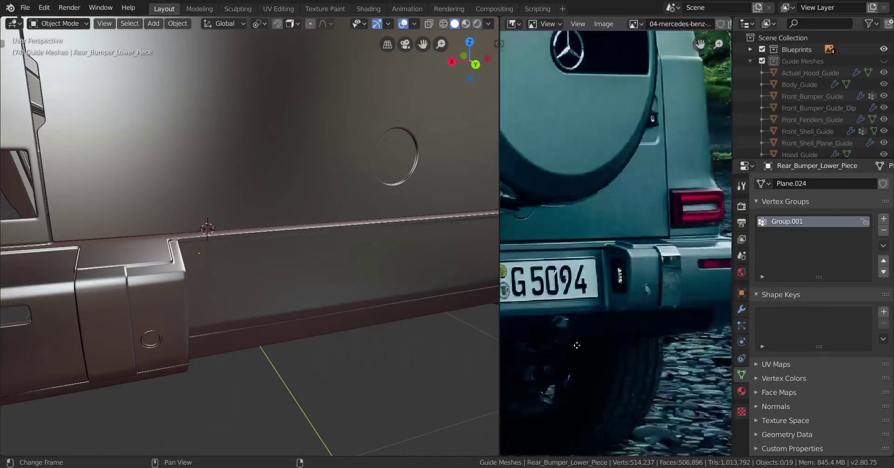
{"action": "scroll", "coordinate": [606, 294], "scroll_direction": "up", "scroll_amount": 3}
{"action": "scroll", "coordinate": [591, 322], "scroll_direction": "down", "scroll_amount": 4}
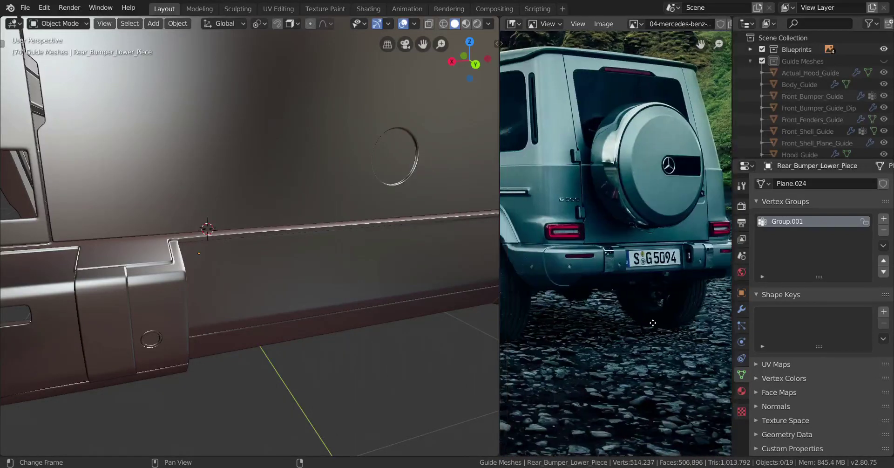
{"action": "scroll", "coordinate": [631, 327], "scroll_direction": "up", "scroll_amount": 4}
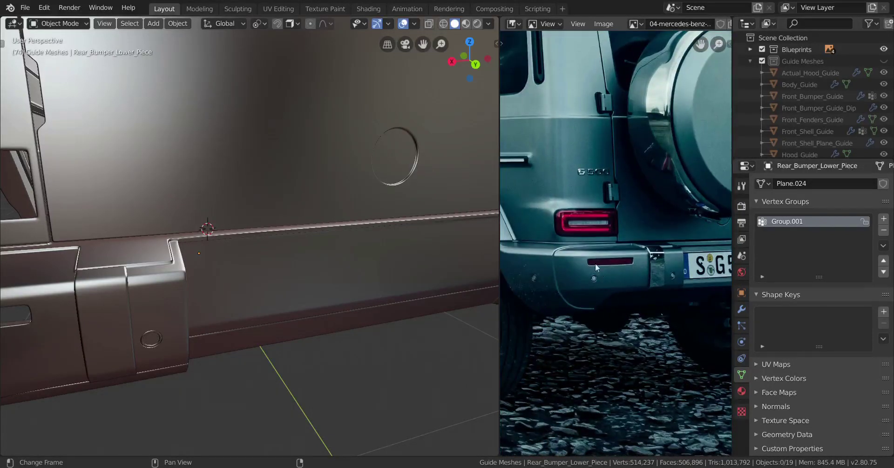
{"action": "scroll", "coordinate": [627, 266], "scroll_direction": "down", "scroll_amount": 5}
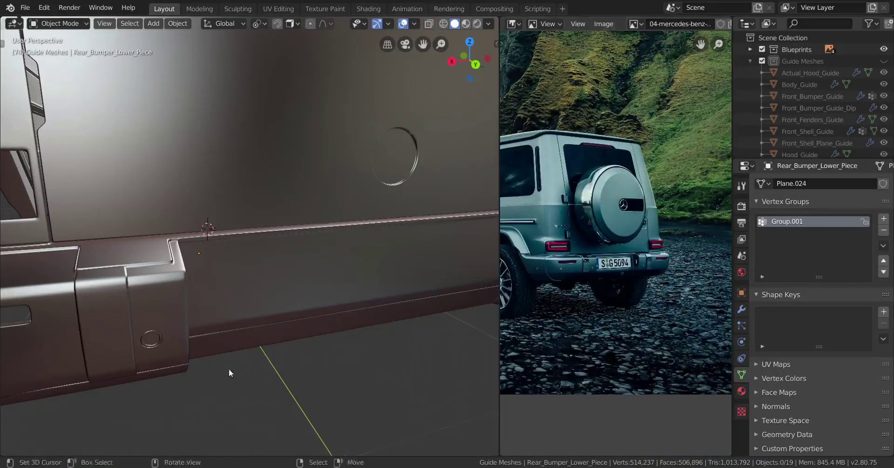
{"action": "middle_click_drag", "start_coordinate": [228, 367], "coordinate": [248, 356]}
{"action": "middle_click_drag", "start_coordinate": [328, 345], "coordinate": [391, 314]}
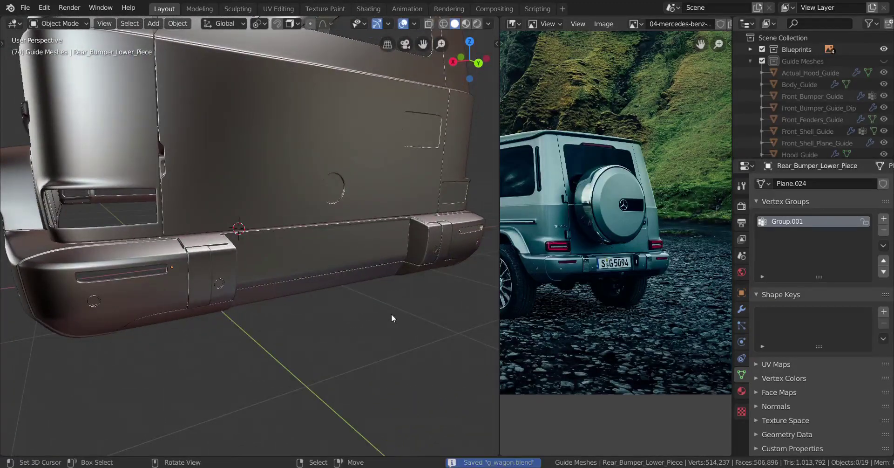